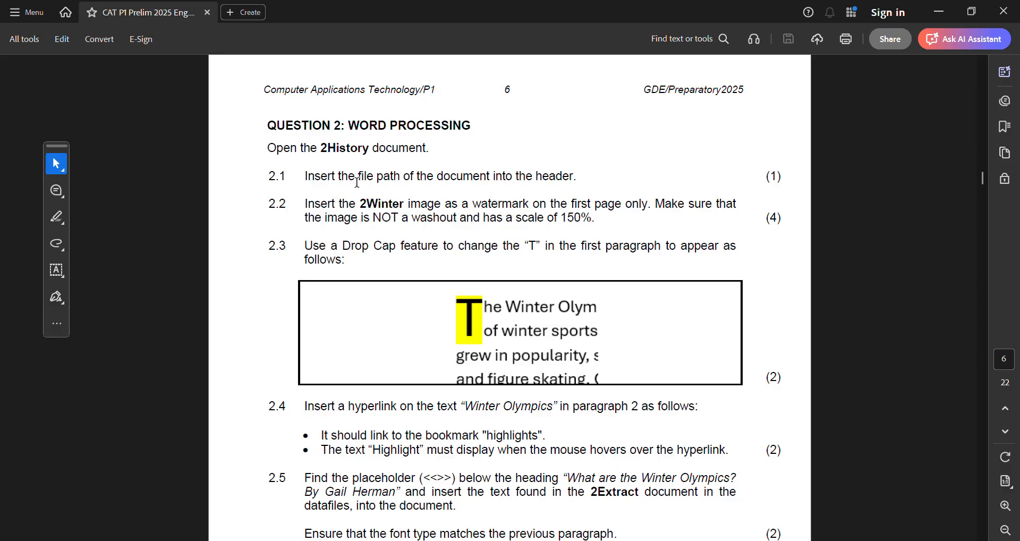
Switch from the exam paper to the 2History document in Word and insert the document's file path into the header.
drag(308, 178, 578, 179)
key(alt+Tab)
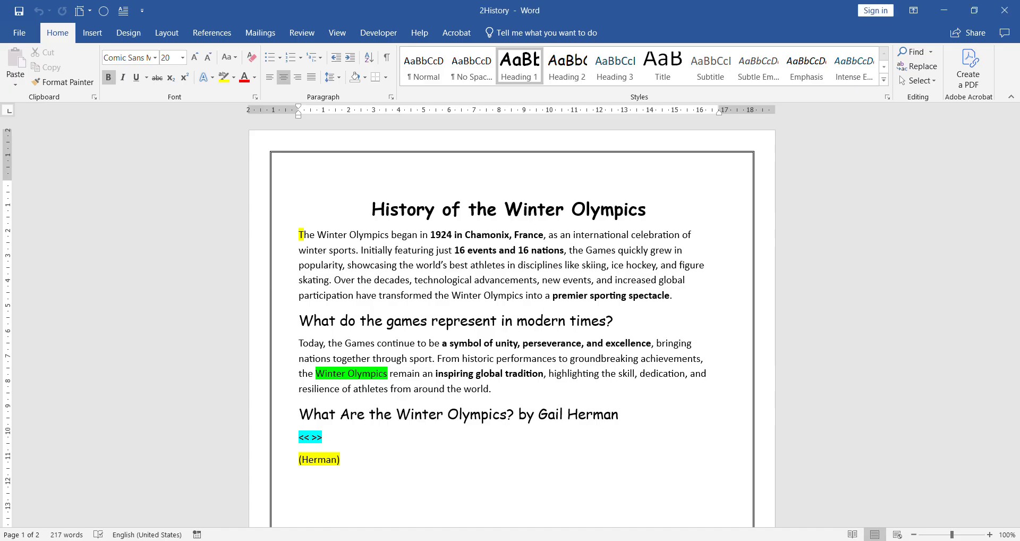
double_click(402, 173)
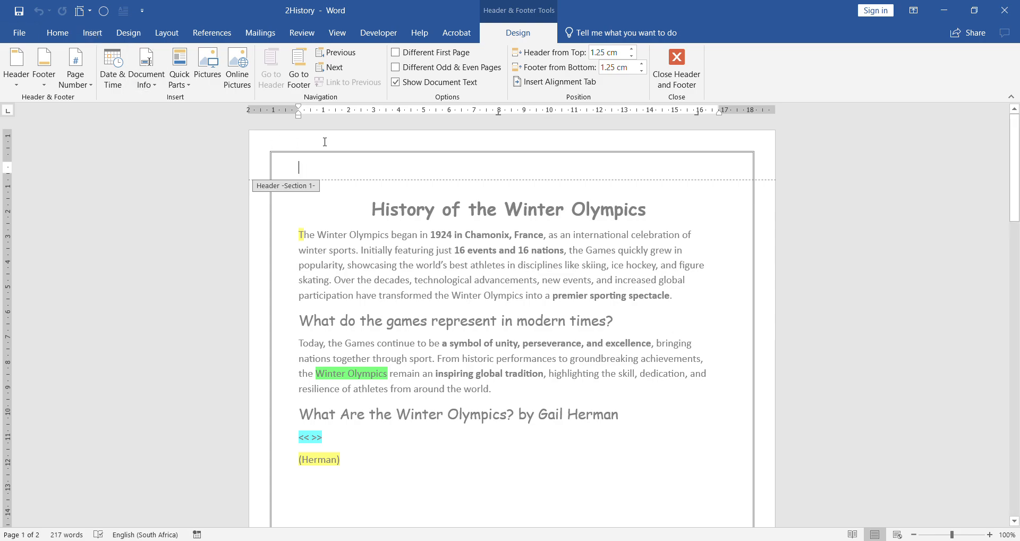
click(163, 87)
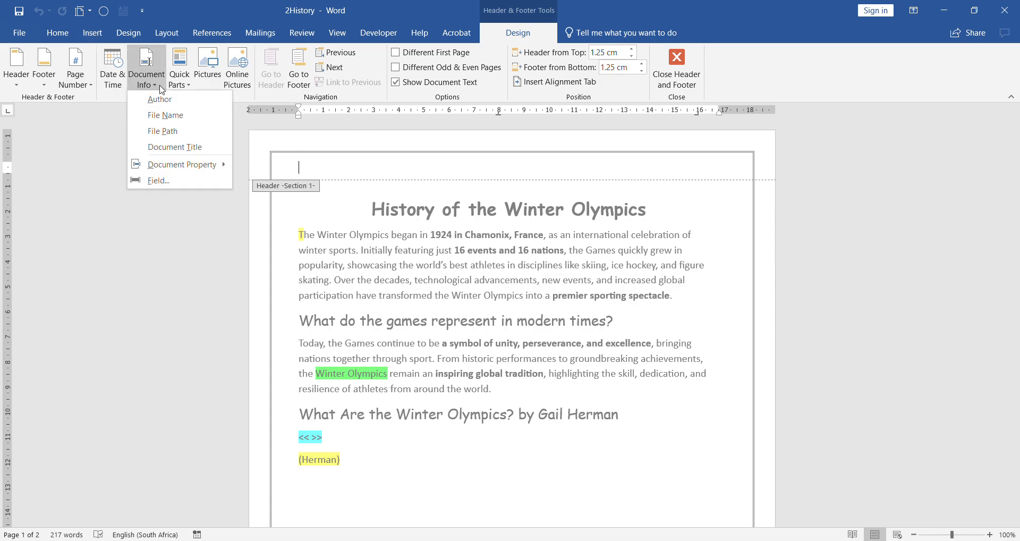
click(166, 136)
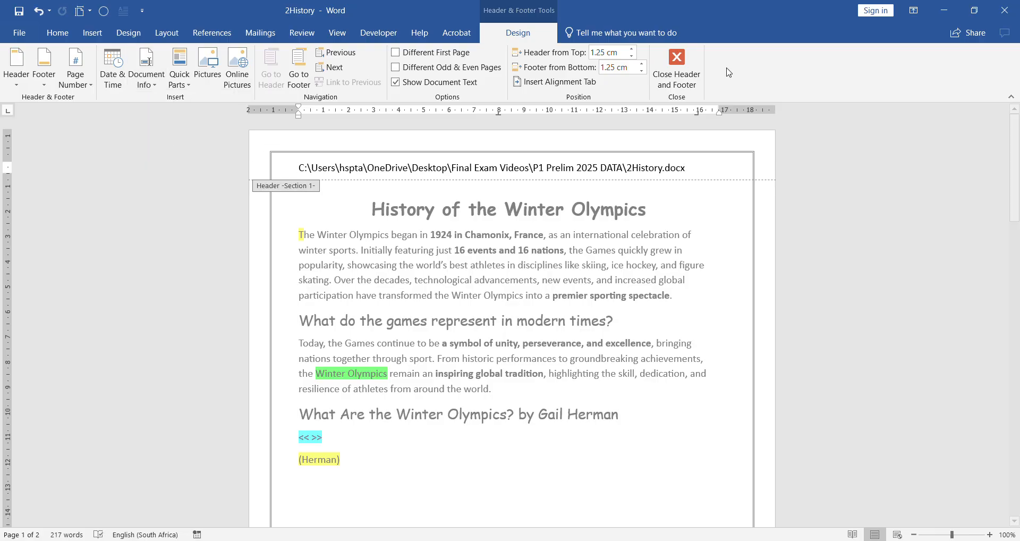
click(676, 67)
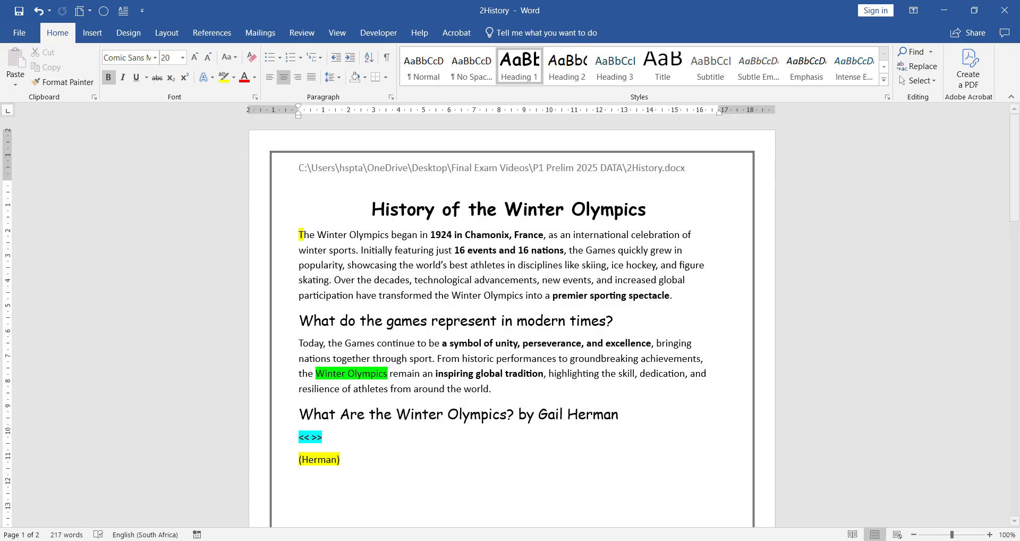
Read question 2.2 in the exam PDF in Acrobat for the watermark's image, page, washout and scale requirements.
key(alt+Tab)
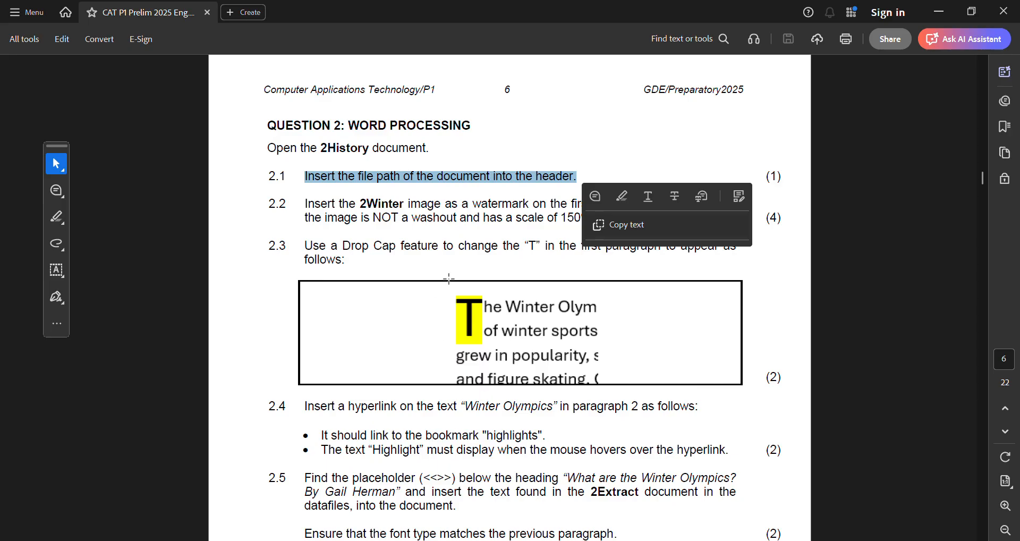
click(451, 228)
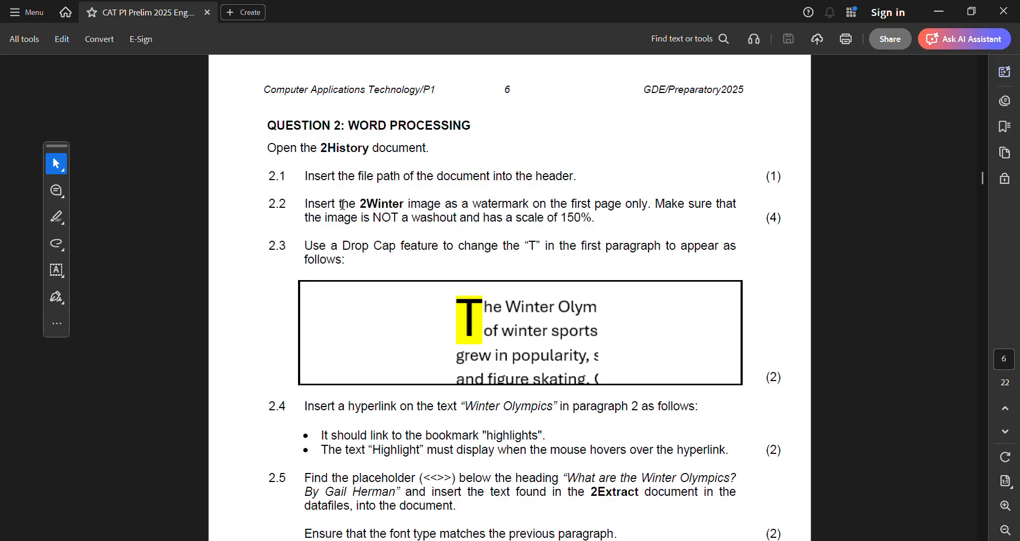
drag(345, 201, 591, 219)
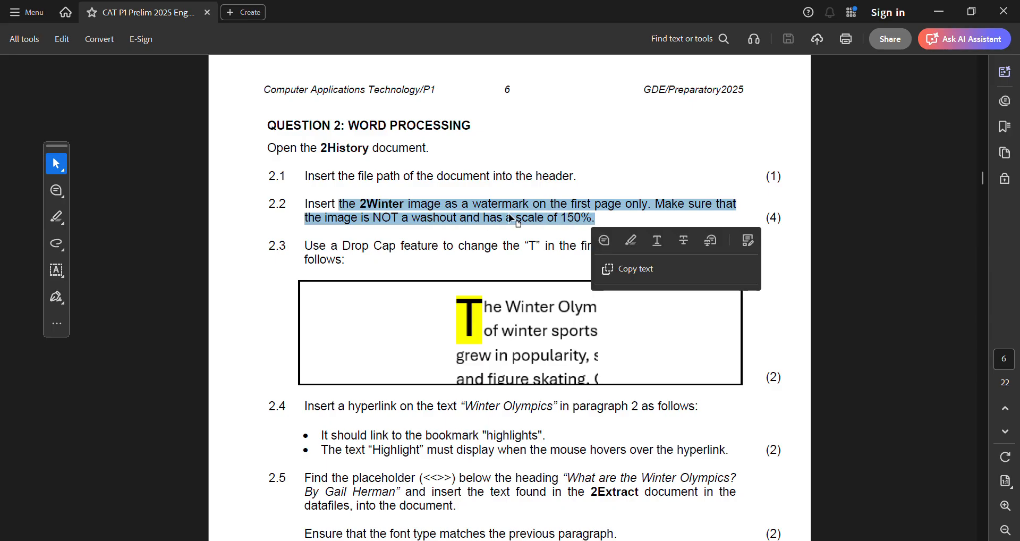
click(417, 206)
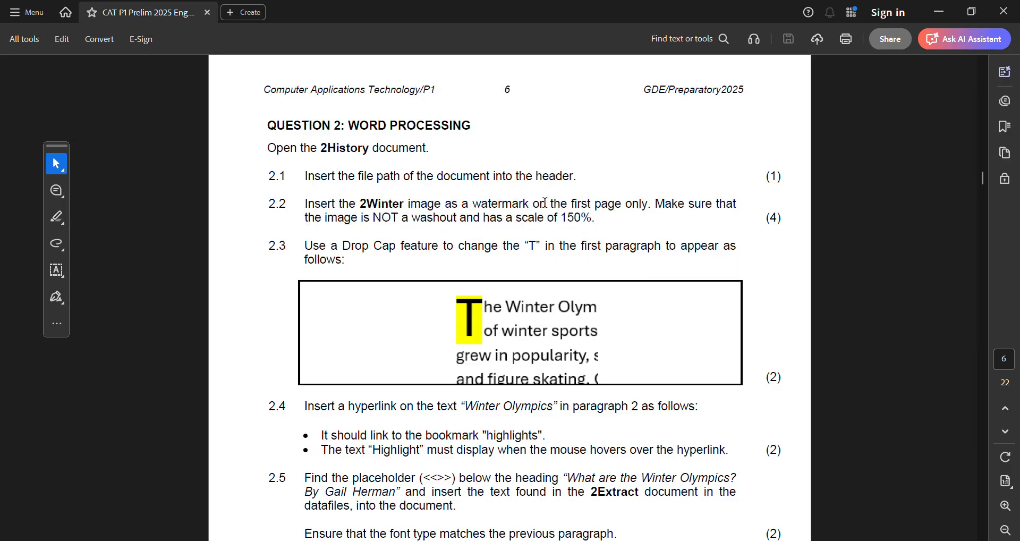
drag(544, 203, 647, 204)
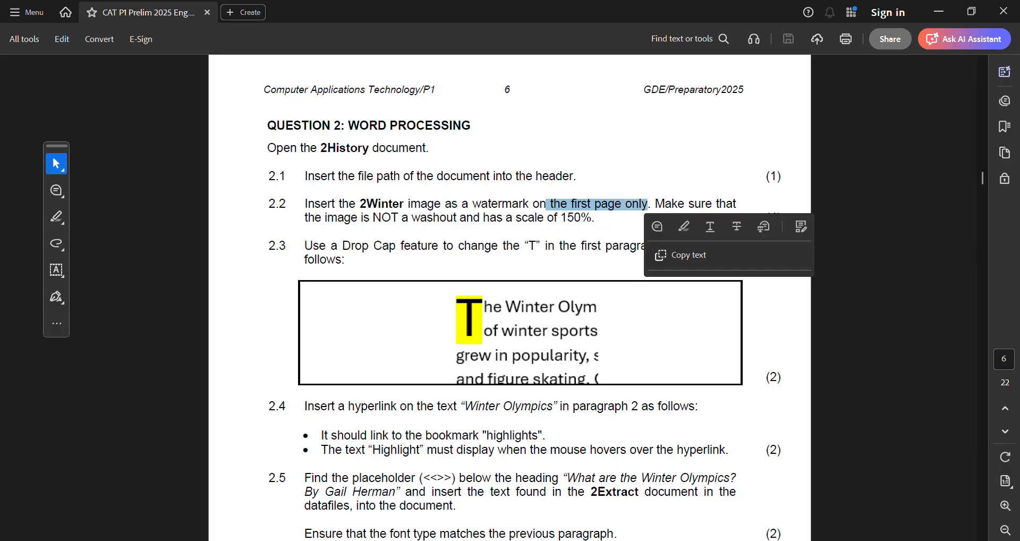
mouse_move(760, 540)
click(764, 514)
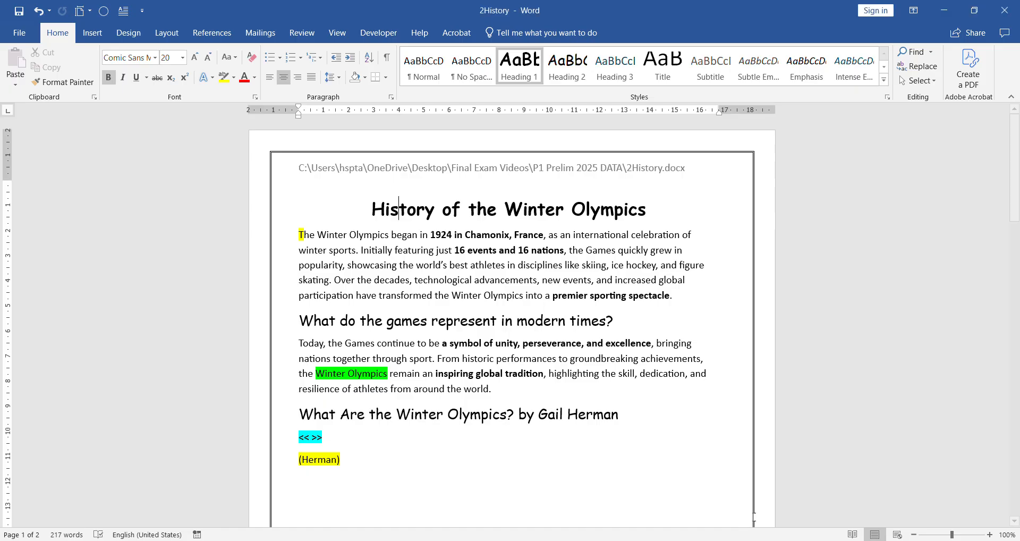
Set up a custom picture watermark using the 2Winter image from the P1 Prelim 2025 DATA folder in Final Exam Videos on the Desktop.
click(144, 31)
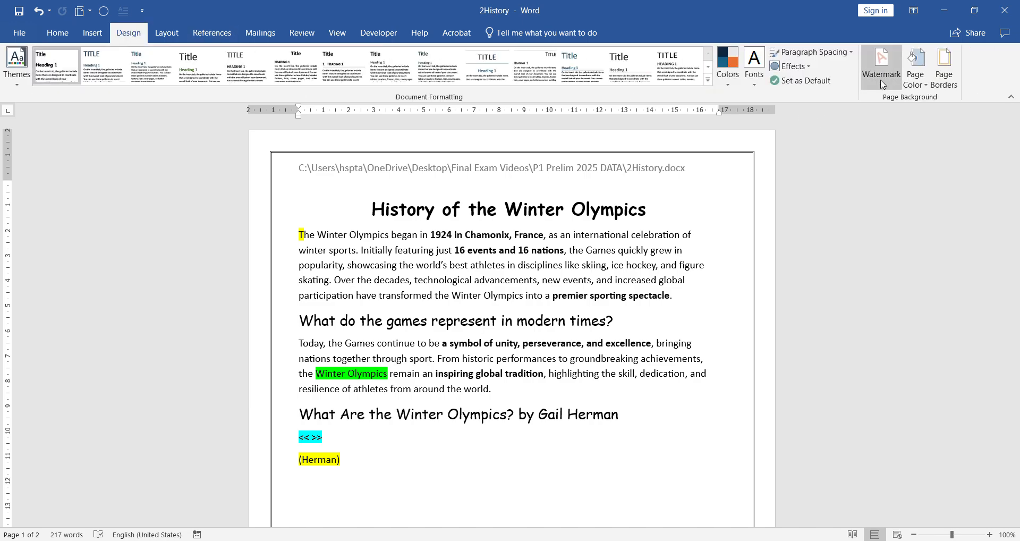
click(882, 85)
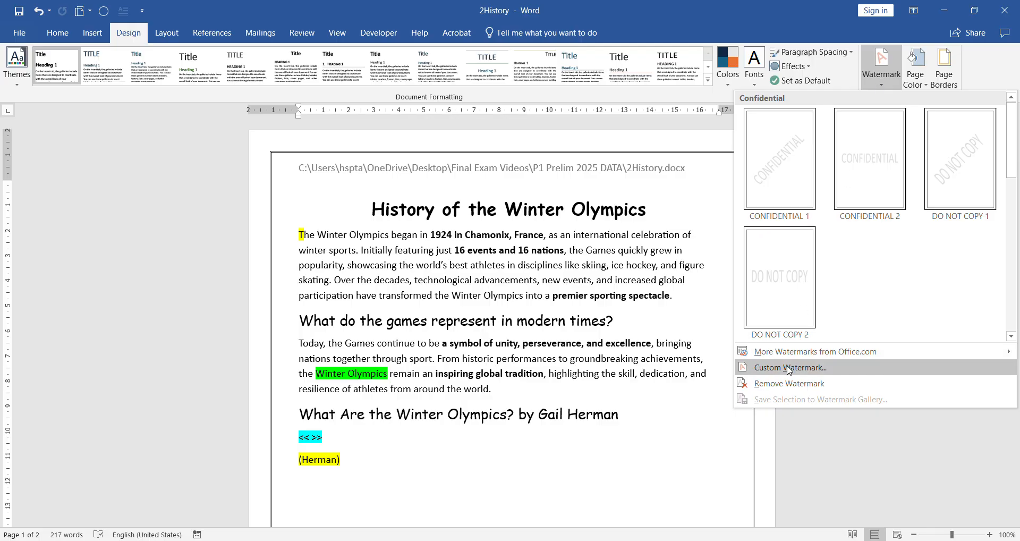
click(791, 371)
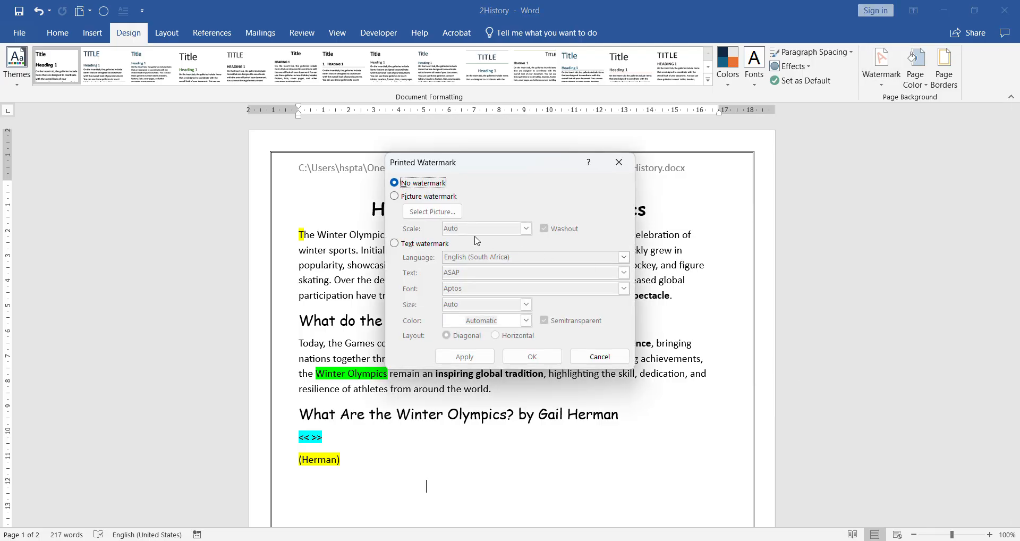
click(395, 196)
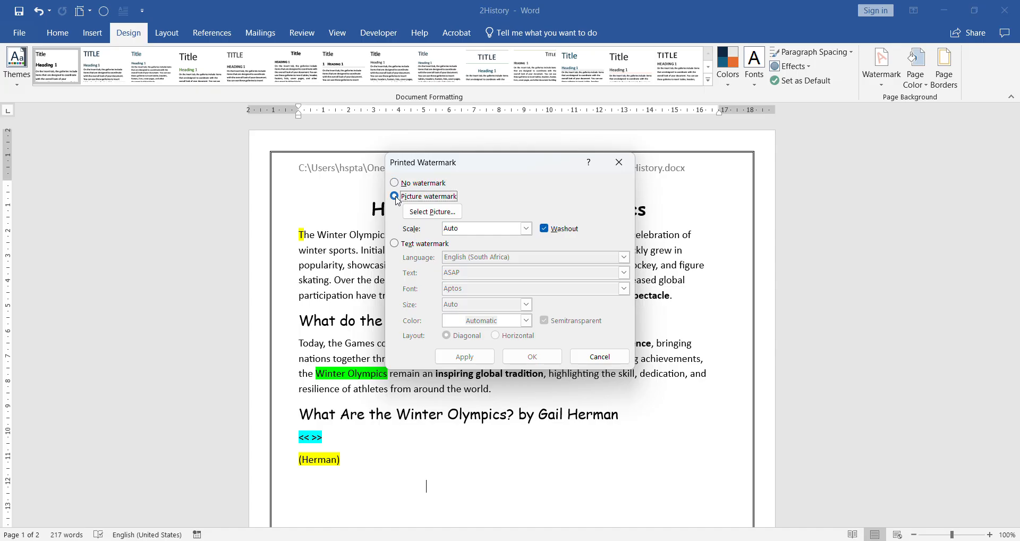
click(433, 212)
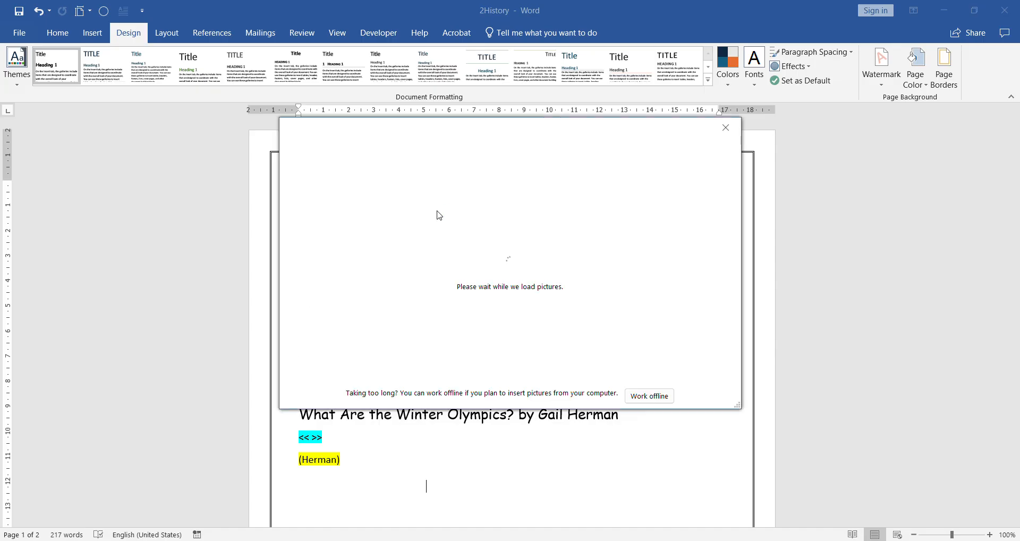
click(651, 398)
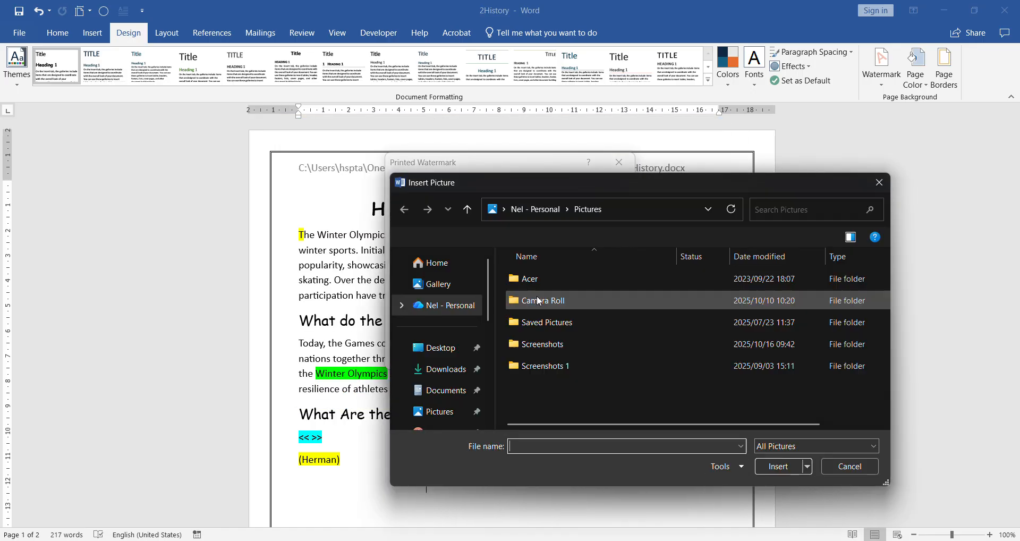
click(458, 351)
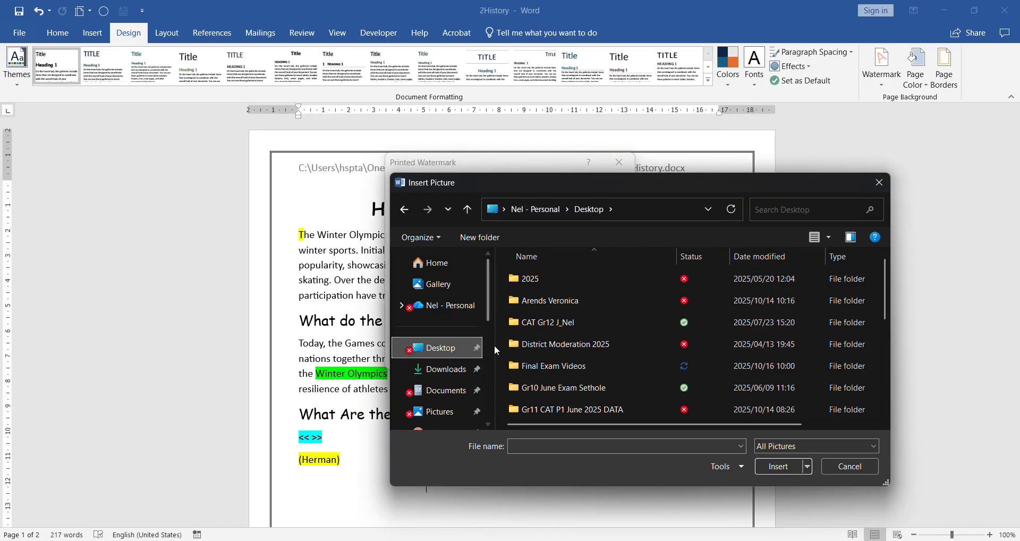
click(567, 364)
double_click(567, 364)
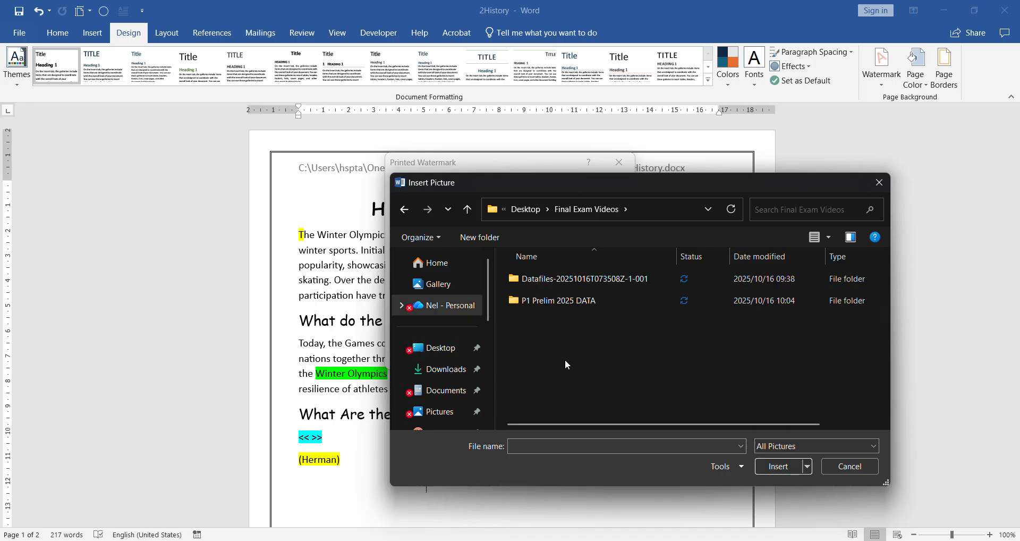
double_click(550, 301)
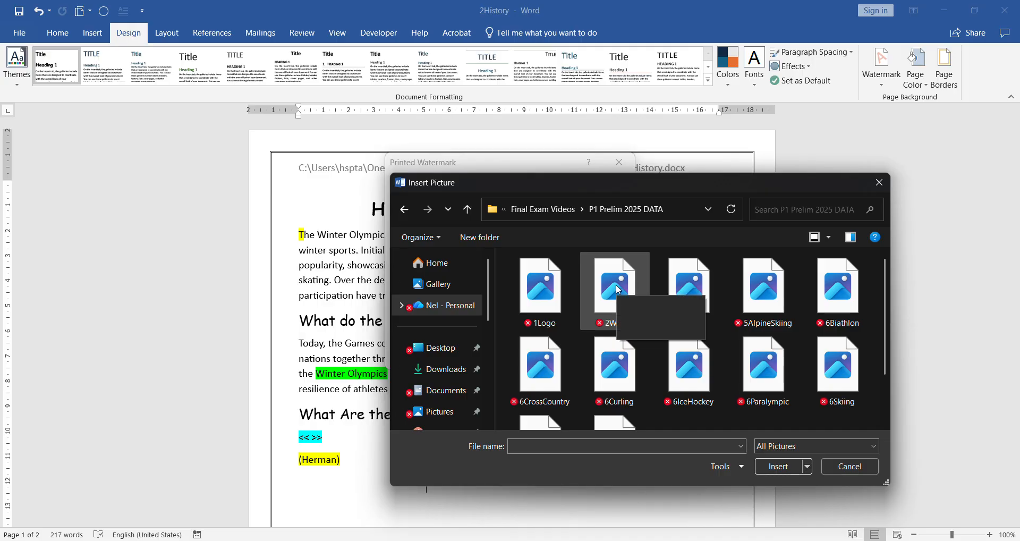
double_click(613, 284)
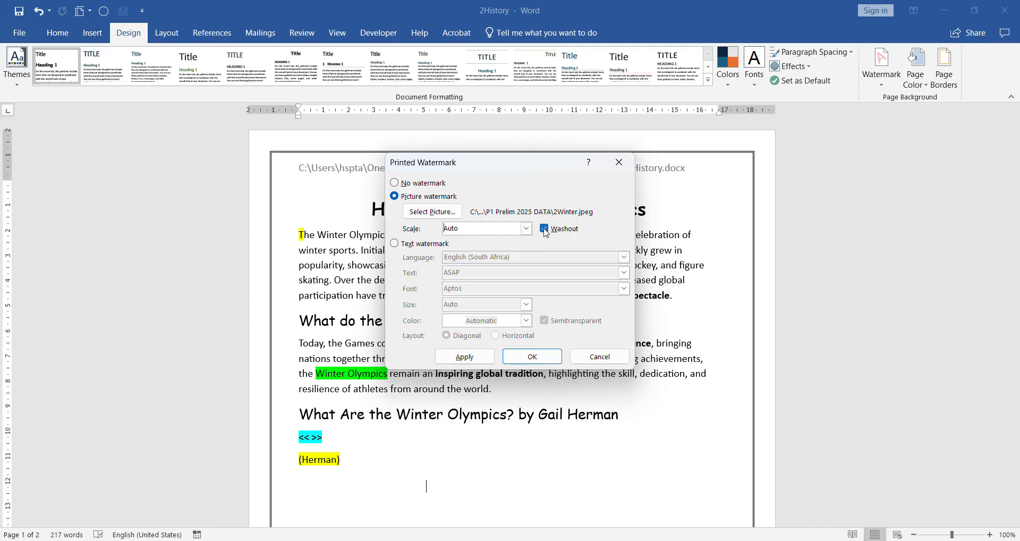
Turn off Washout, set the picture watermark's scale to 150% and apply it to the document.
click(527, 228)
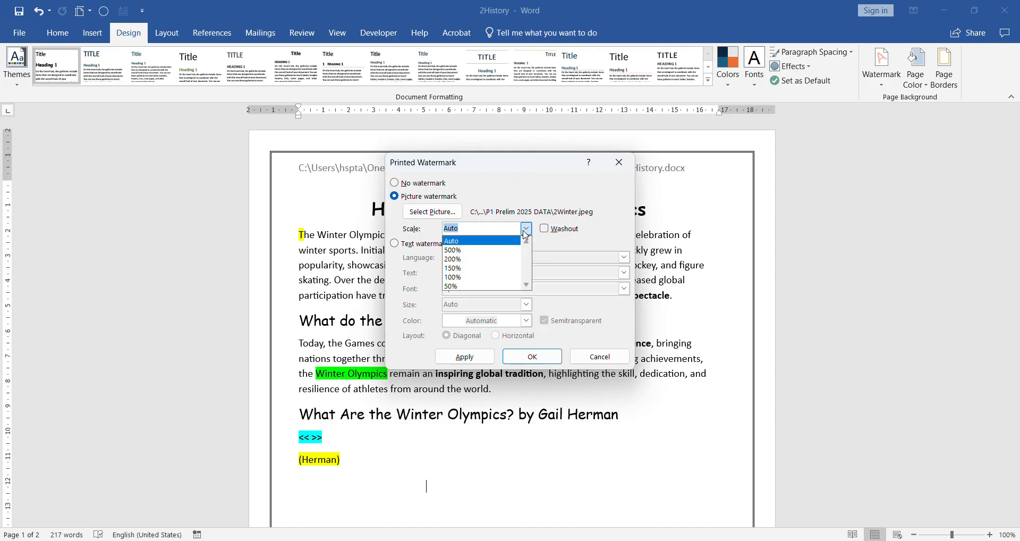
click(481, 268)
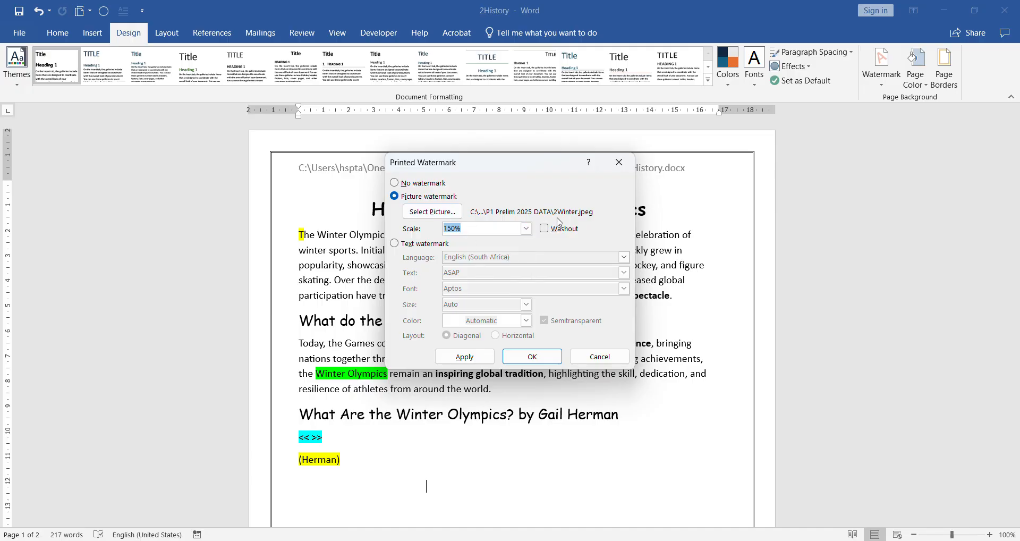
click(533, 356)
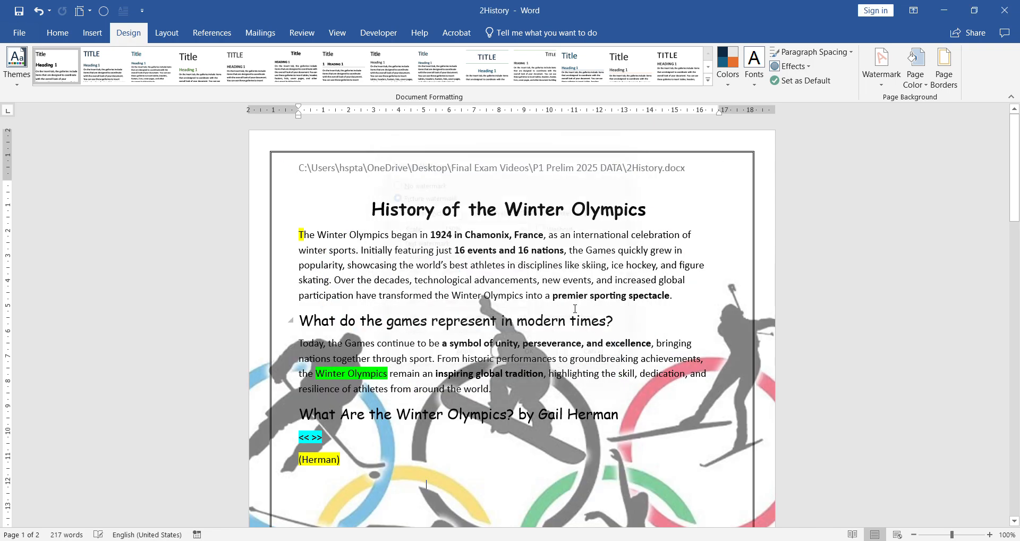
Check the watermark on both pages of 2History against the first-page-only requirement in question 2.2 of the exam PDF.
scroll(592, 293, down, 5)
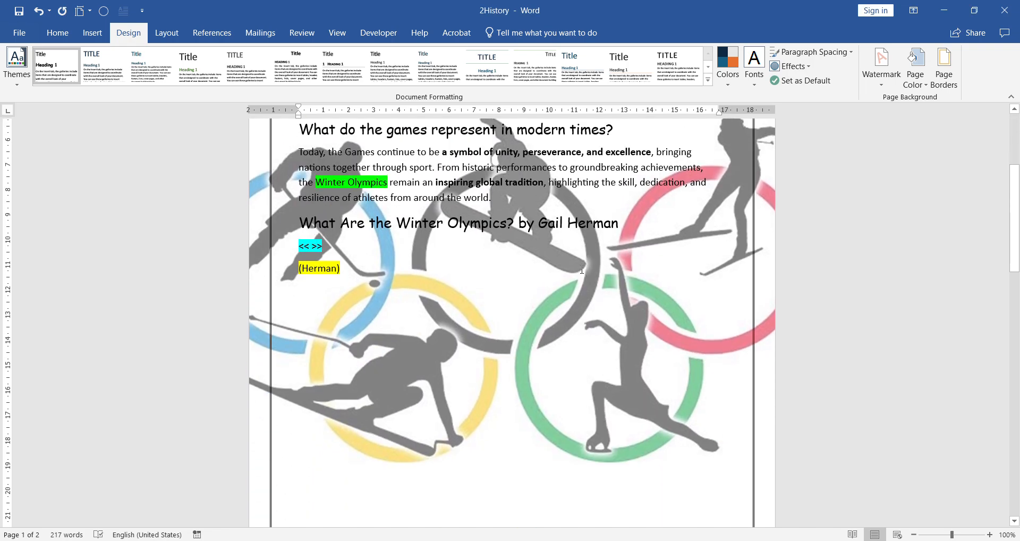
scroll(583, 268, down, 20)
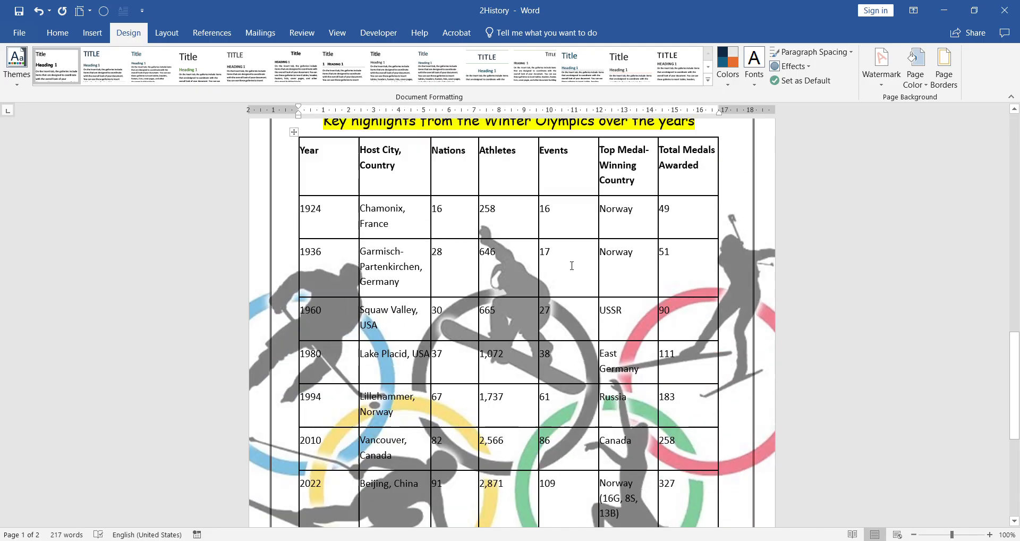
scroll(567, 268, up, 8)
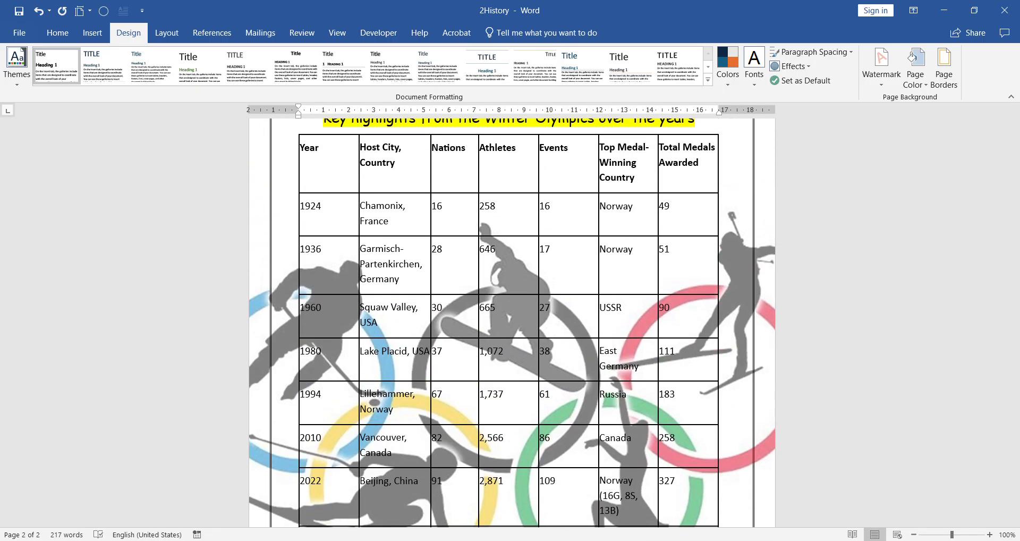
key(alt+Tab)
click(549, 235)
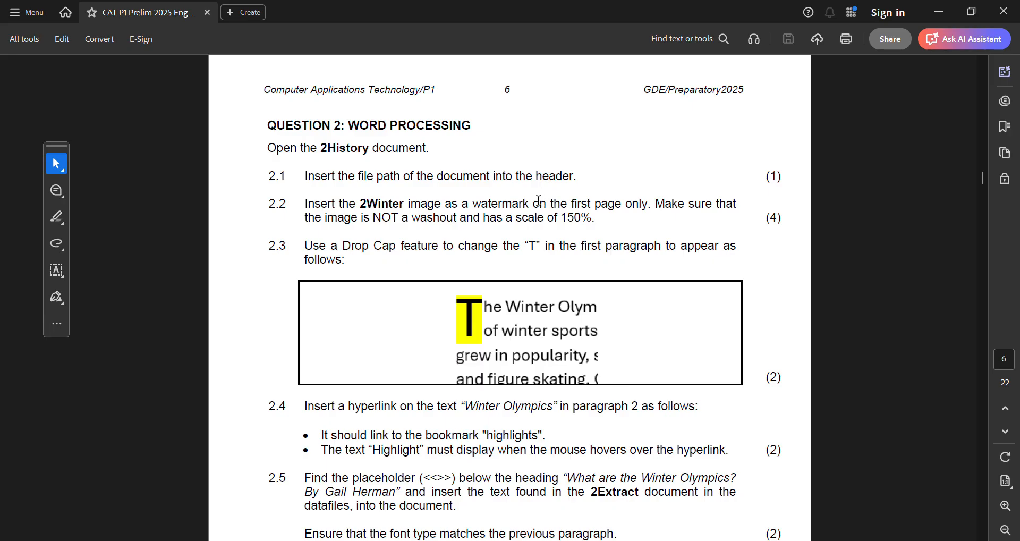
drag(534, 204, 648, 205)
key(alt+Tab)
scroll(464, 274, up, 5)
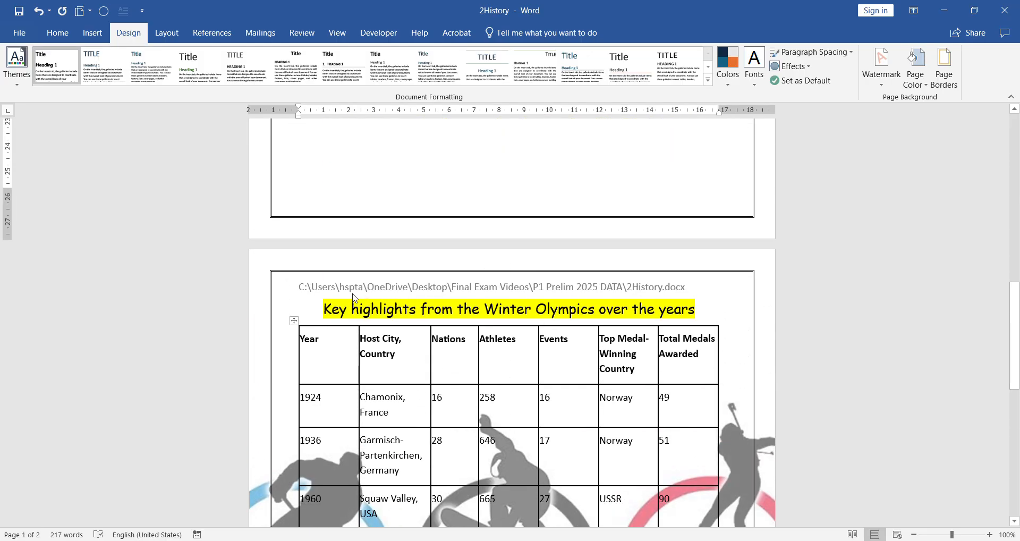
scroll(354, 297, up, 10)
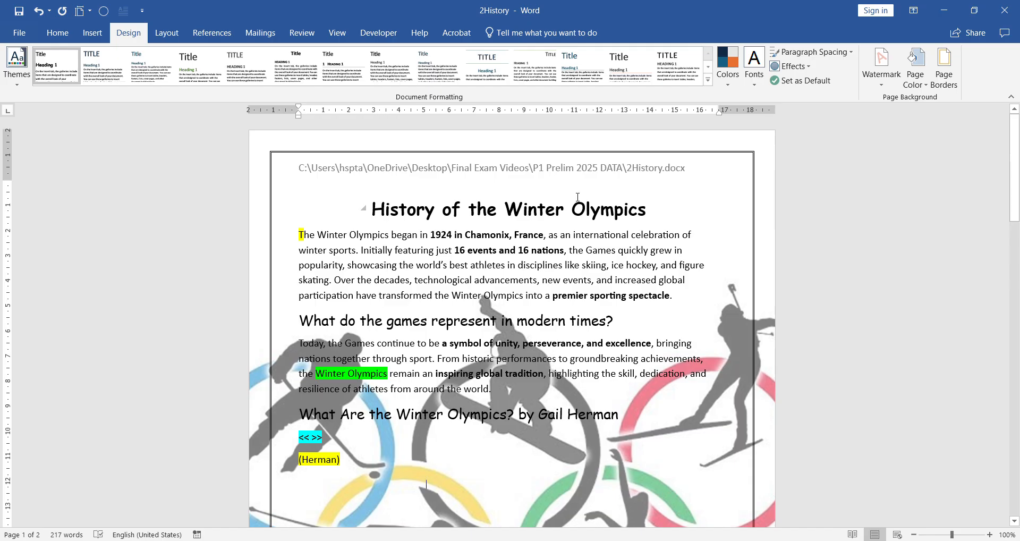
scroll(618, 381, down, 3)
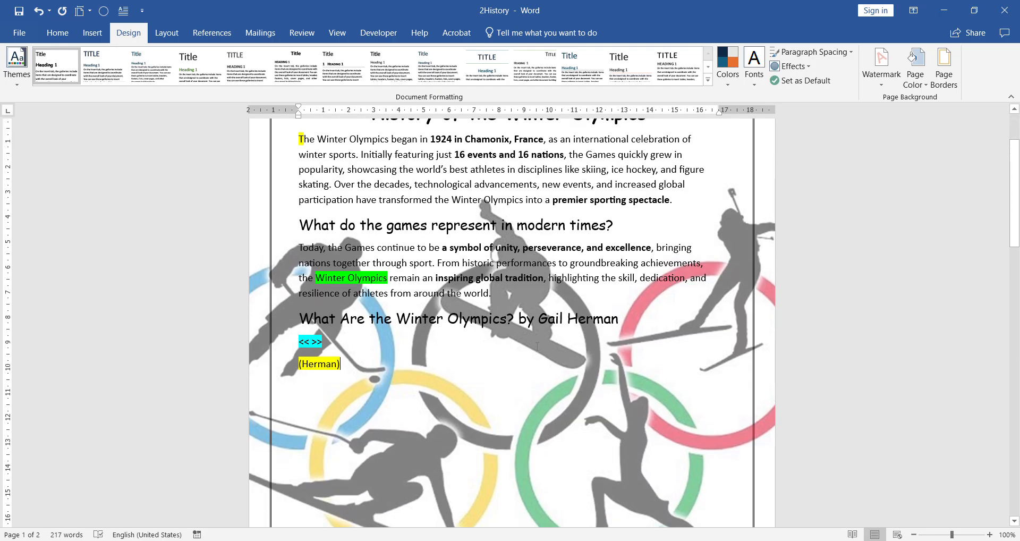
scroll(632, 166, up, 3)
scroll(566, 270, down, 2)
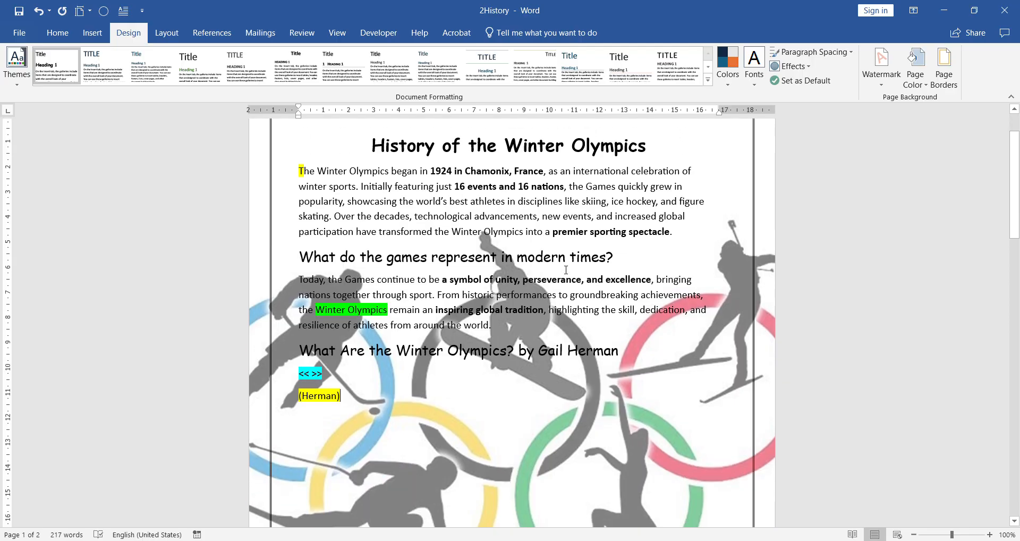
scroll(567, 262, up, 2)
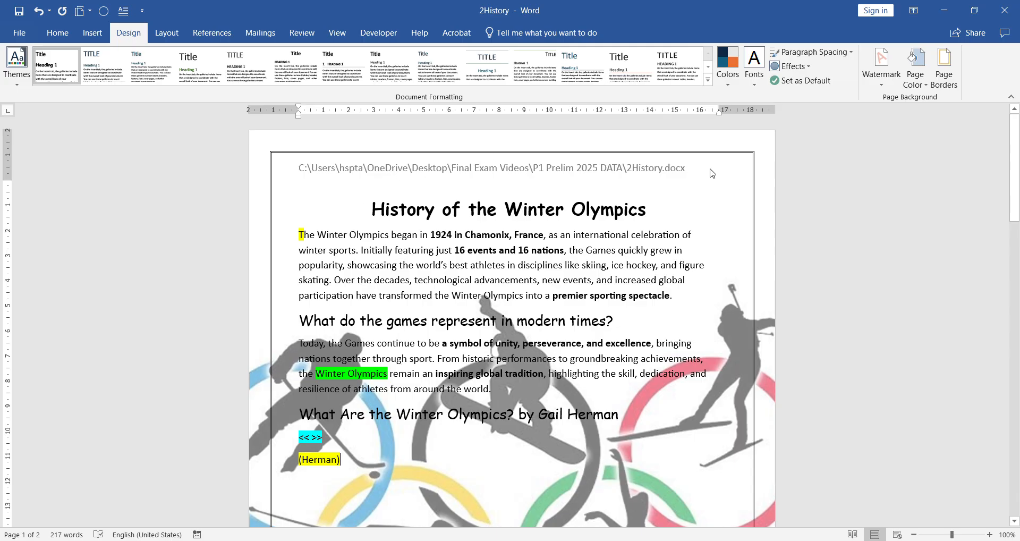
Open the 2History header for editing and inspect the picture watermark on both pages.
double_click(691, 166)
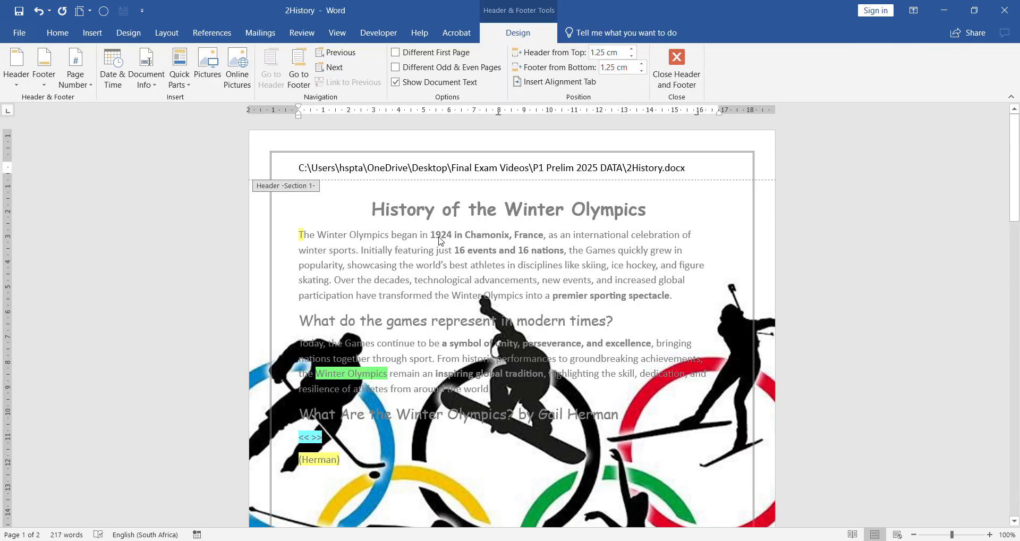
scroll(440, 241, down, 20)
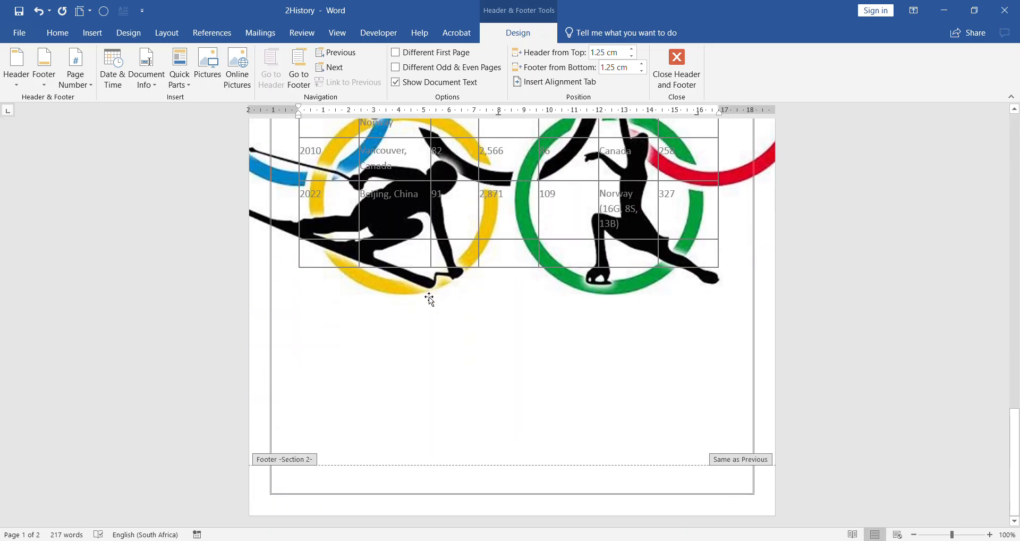
scroll(431, 299, up, 20)
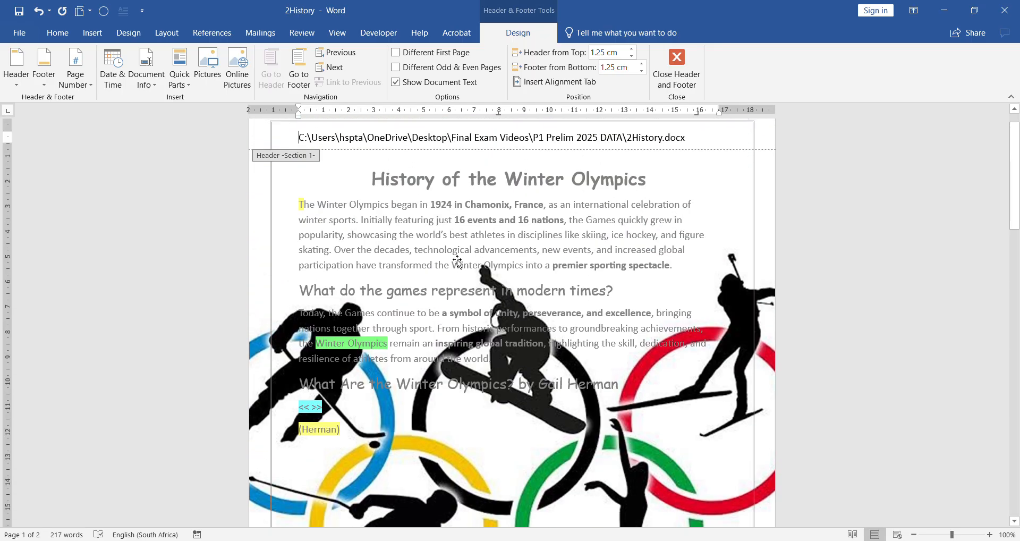
scroll(468, 260, down, 6)
scroll(588, 259, up, 5)
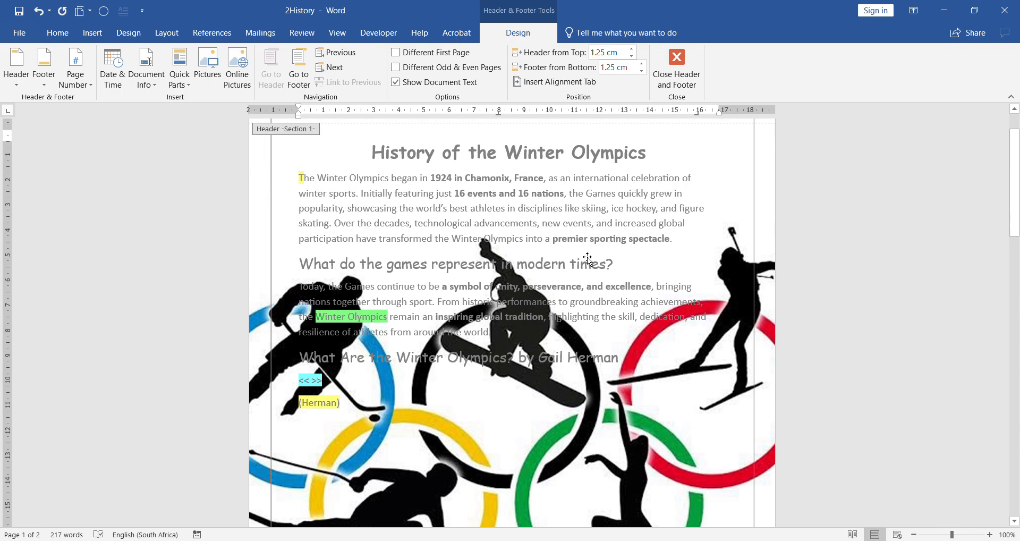
scroll(587, 259, up, 2)
scroll(530, 261, down, 8)
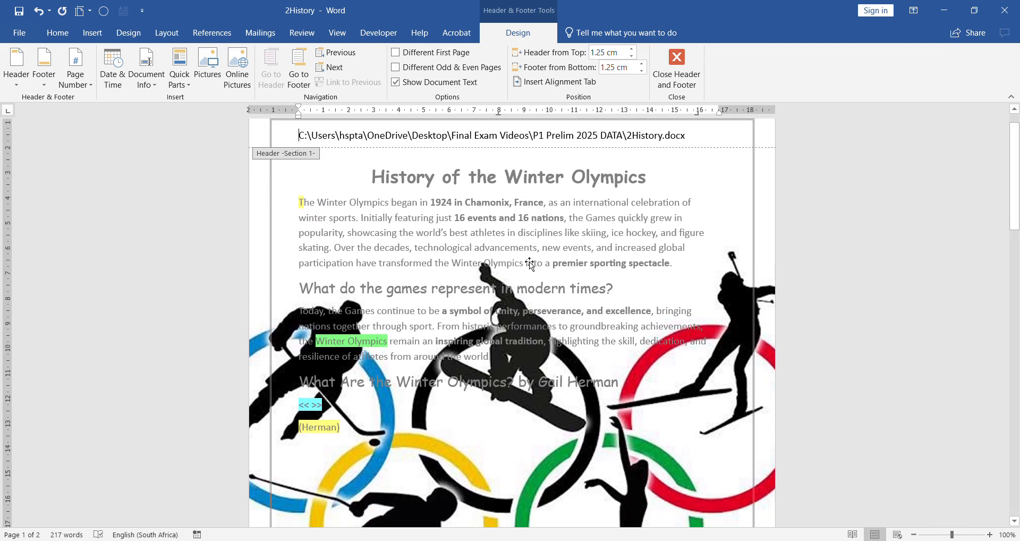
Try to delete the picture watermark on page 1 while the section headers are linked, and check page 2.
click(584, 277)
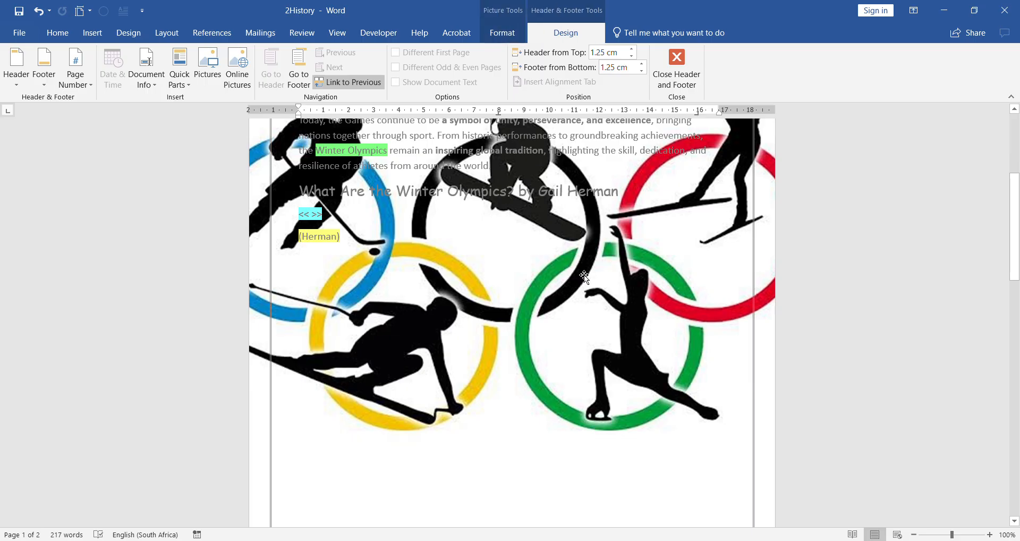
scroll(576, 345, up, 5)
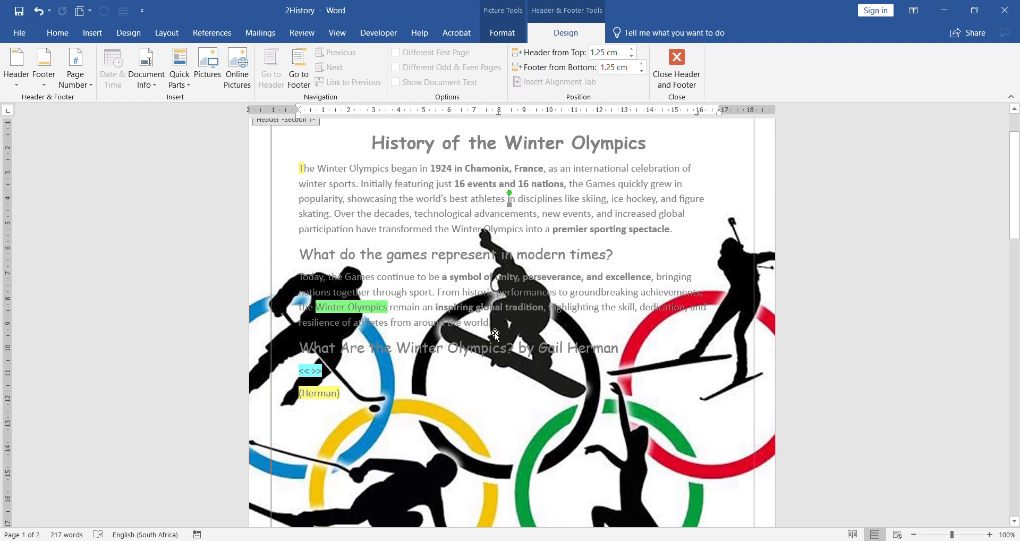
scroll(505, 330, down, 2)
click(507, 336)
scroll(574, 332, up, 3)
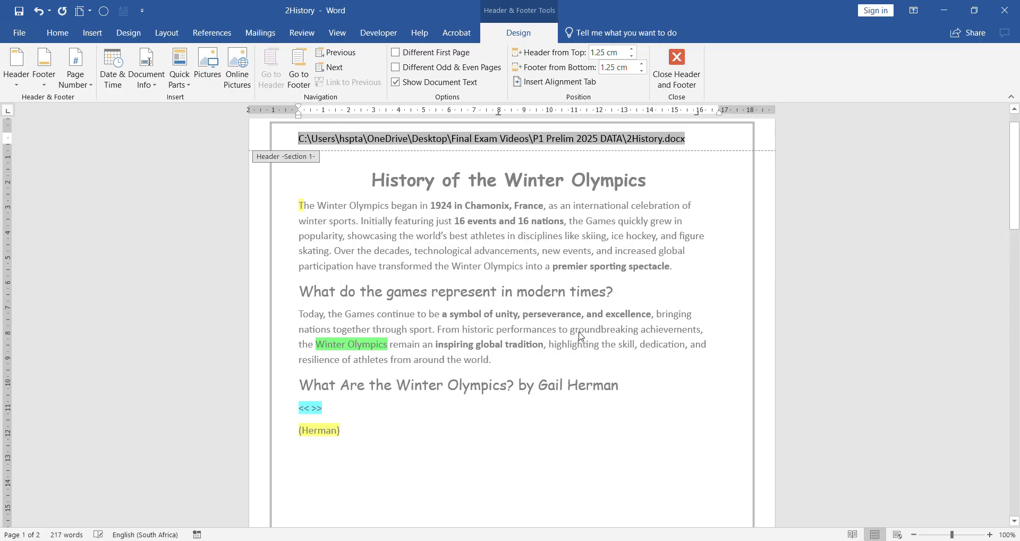
scroll(570, 325, down, 18)
scroll(558, 330, up, 6)
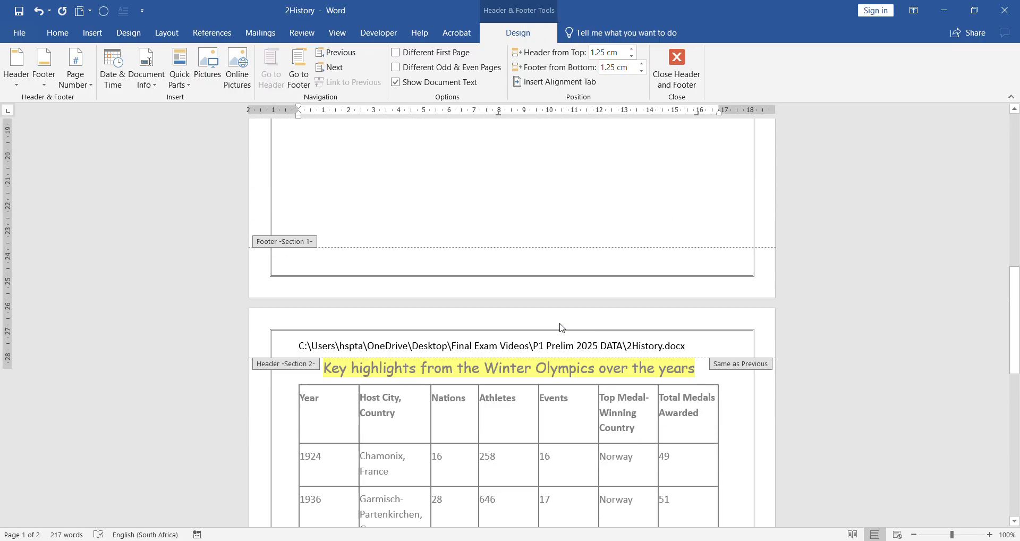
scroll(550, 335, down, 5)
scroll(552, 335, up, 15)
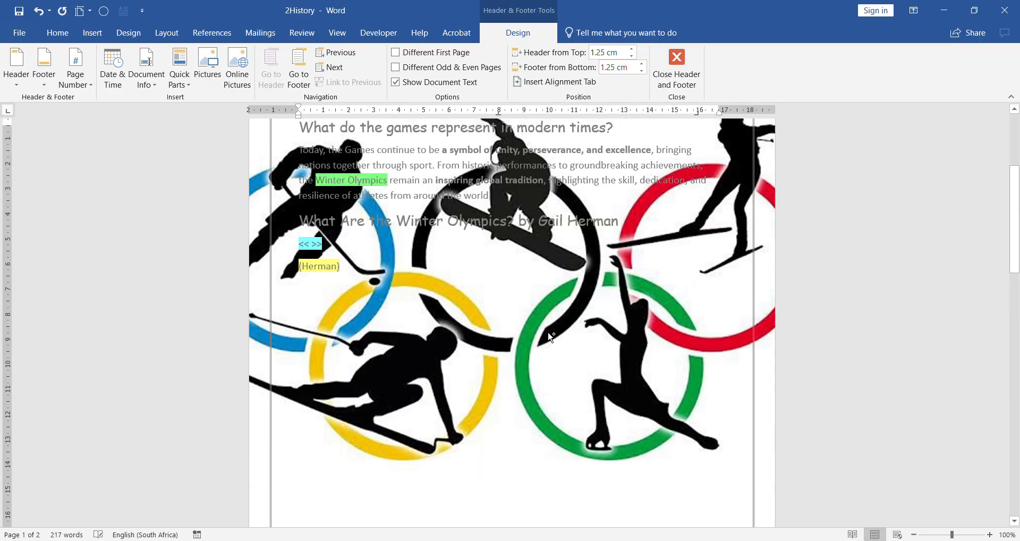
Try to delete the picture watermark on page 2, check page 1 and undo the deletion.
click(546, 323)
scroll(546, 323, down, 10)
scroll(547, 322, down, 12)
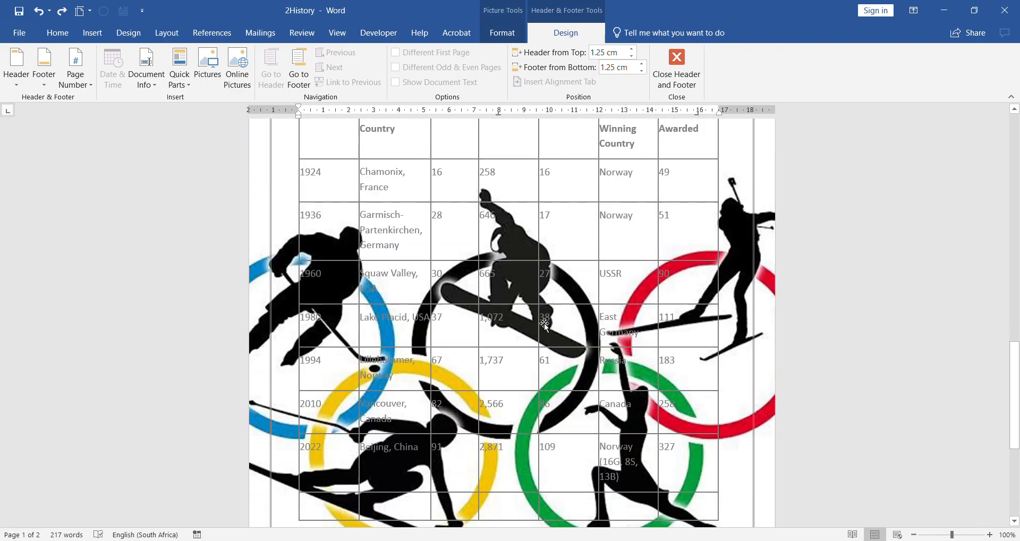
click(571, 407)
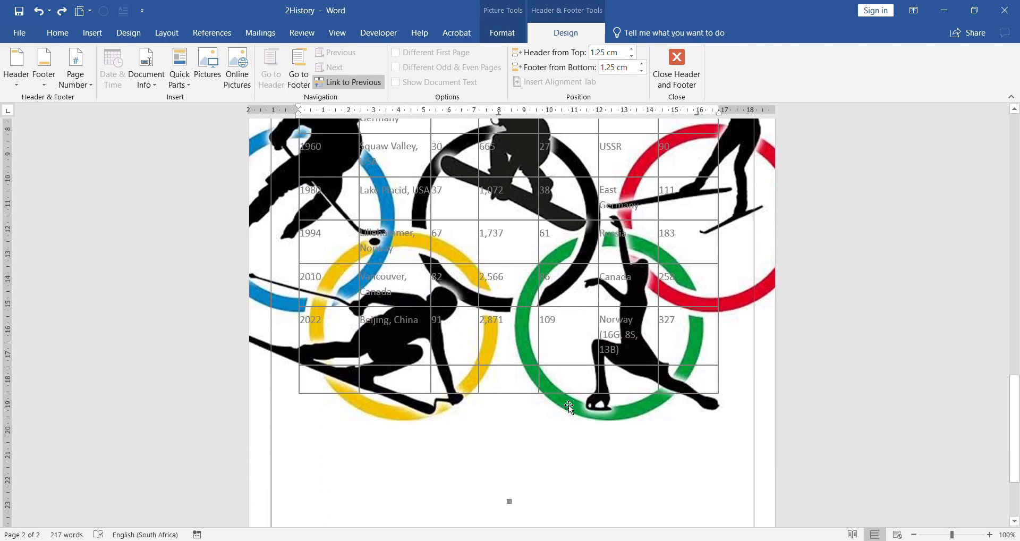
key(Delete)
scroll(553, 319, up, 20)
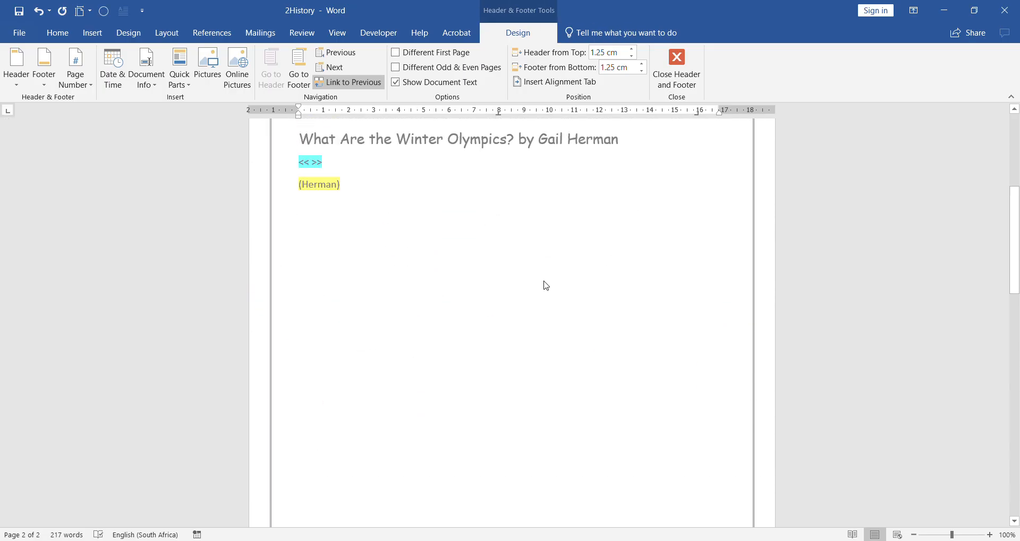
key(ctrl+z)
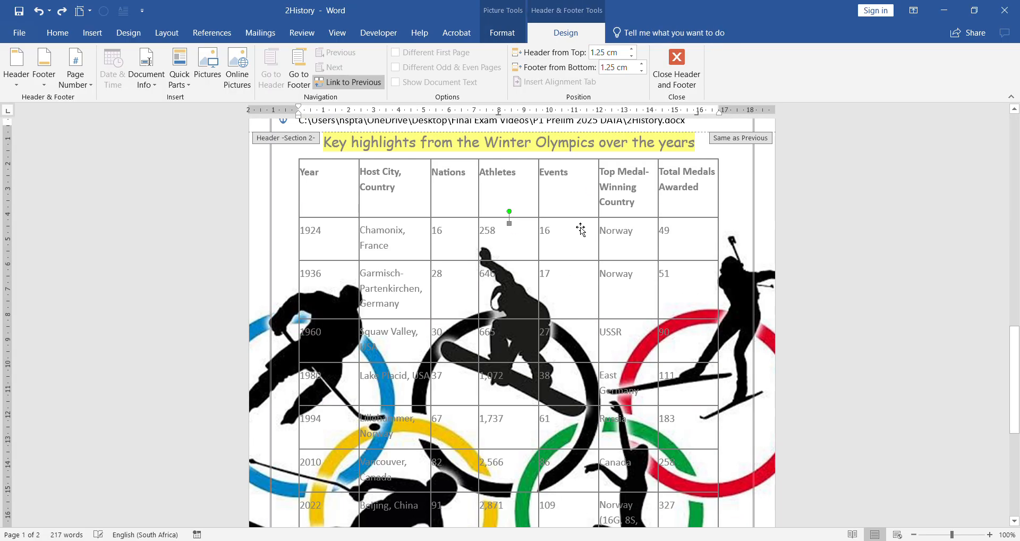
Unlink the Section 2 header on page 2 from the previous section's header.
scroll(488, 246, up, 2)
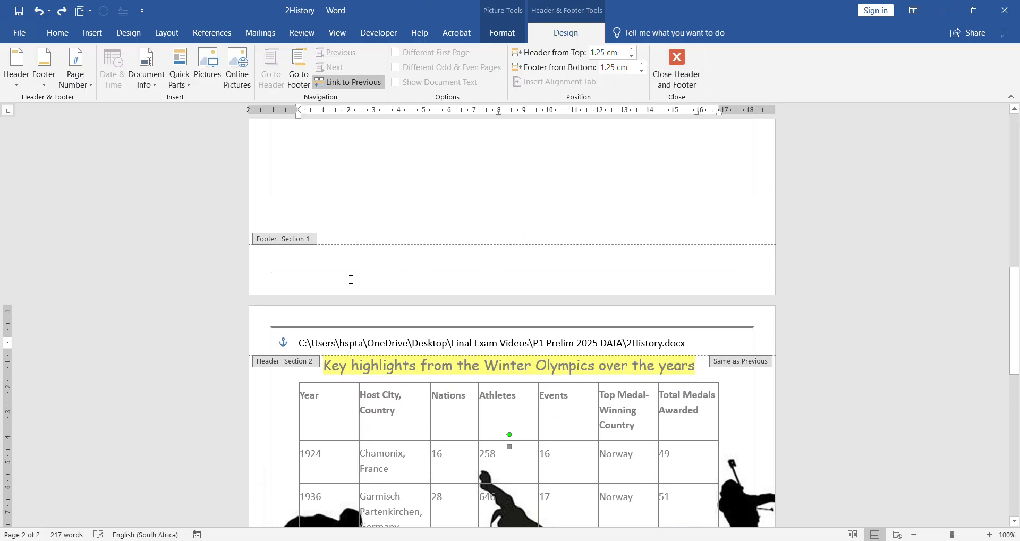
scroll(649, 120, down, 2)
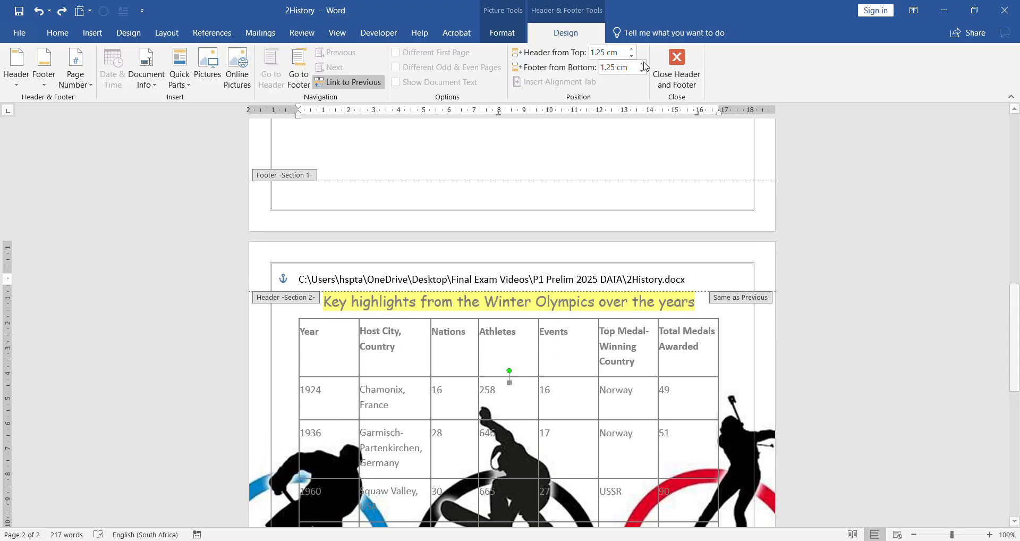
scroll(343, 205, up, 15)
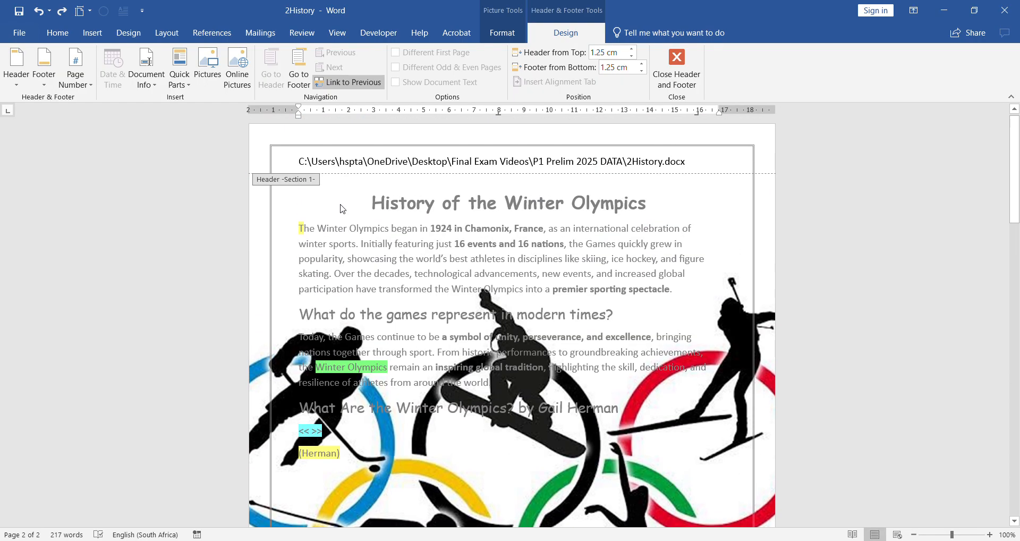
scroll(343, 209, down, 8)
scroll(344, 208, up, 5)
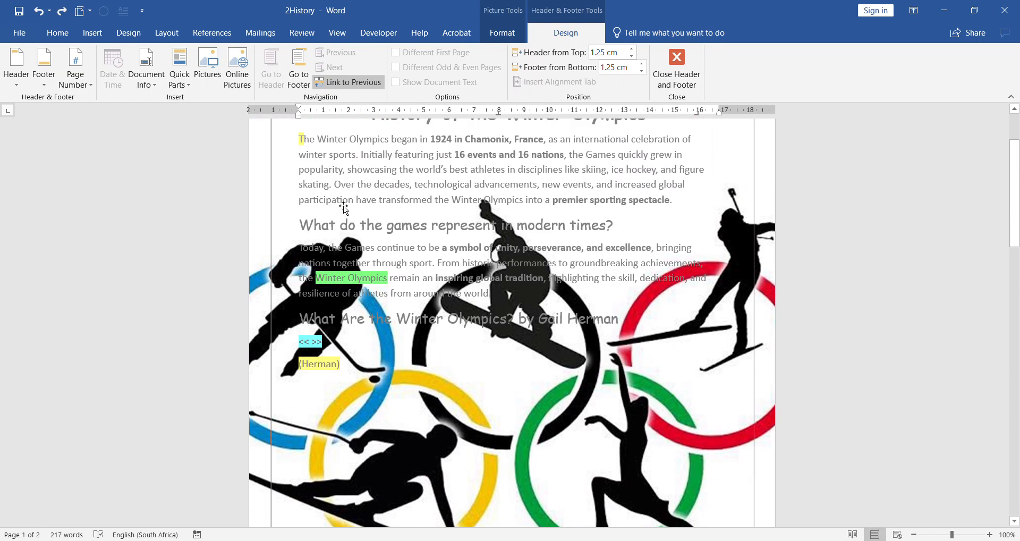
scroll(344, 208, up, 3)
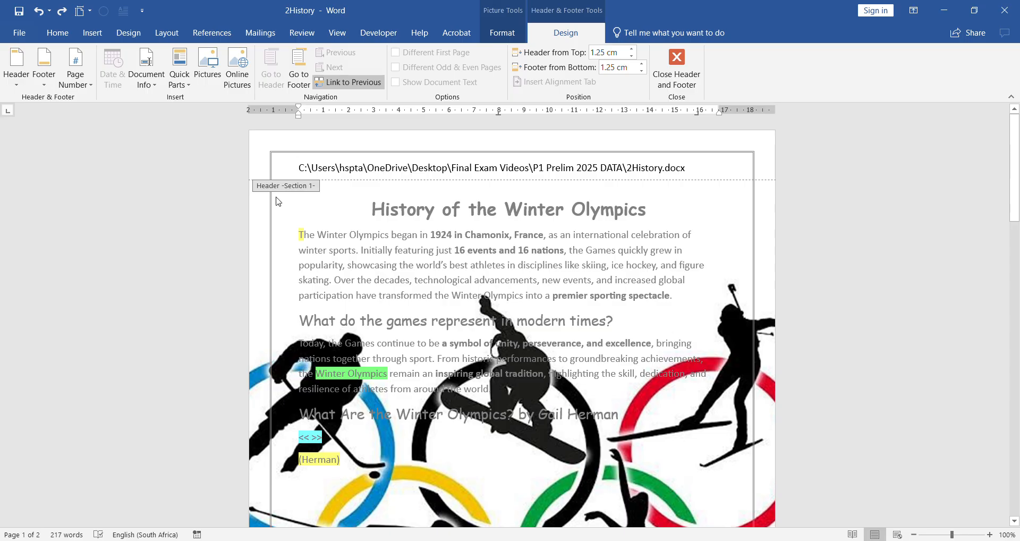
scroll(276, 201, down, 10)
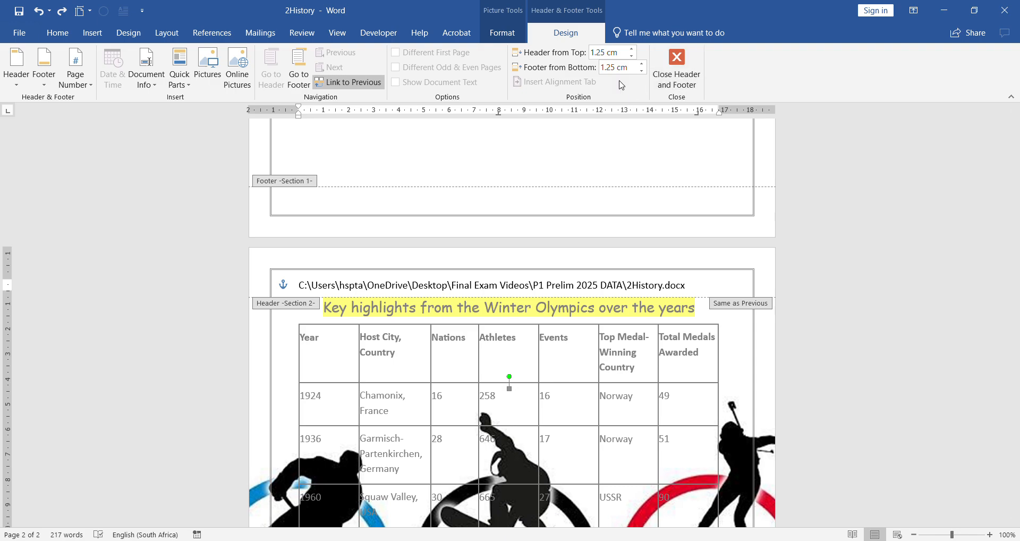
click(346, 286)
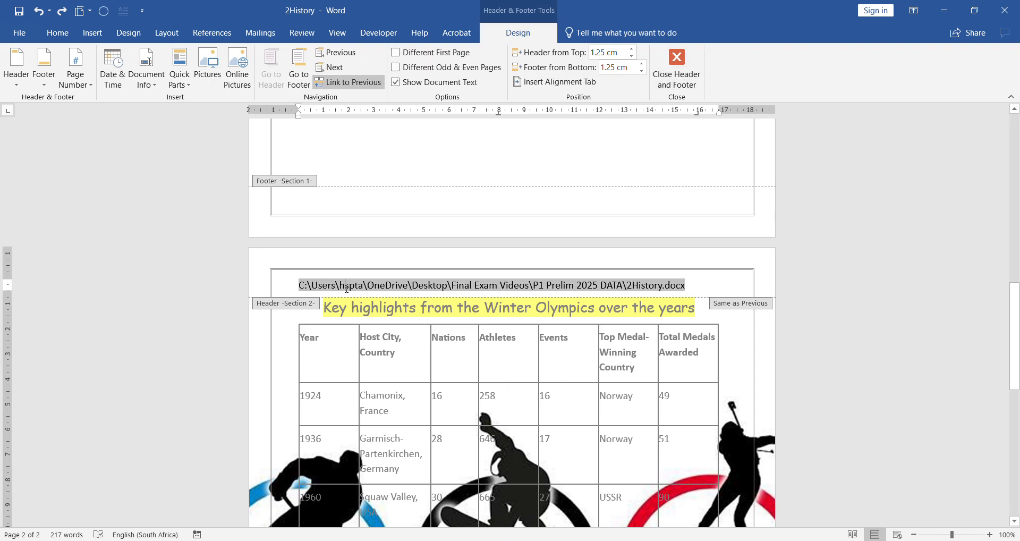
click(697, 294)
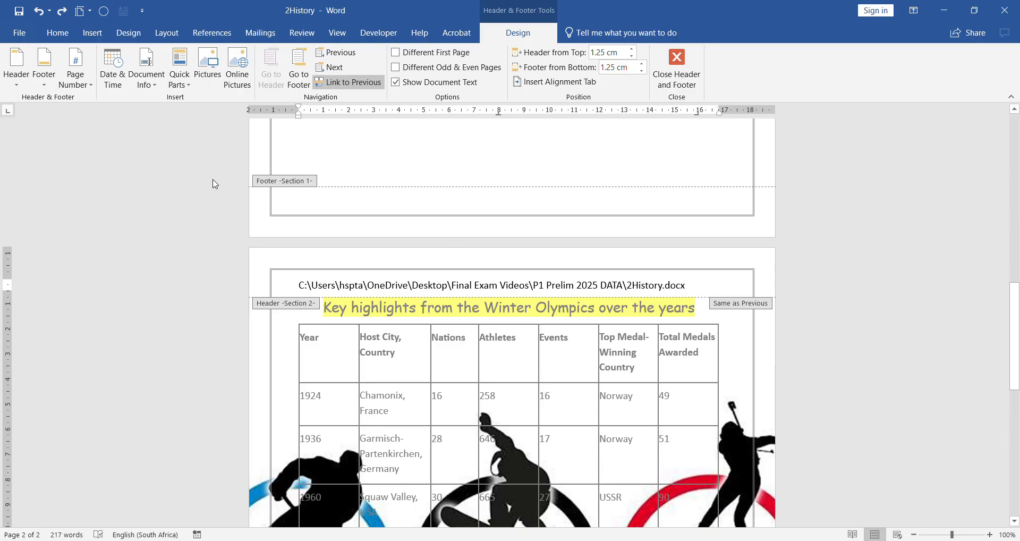
click(347, 85)
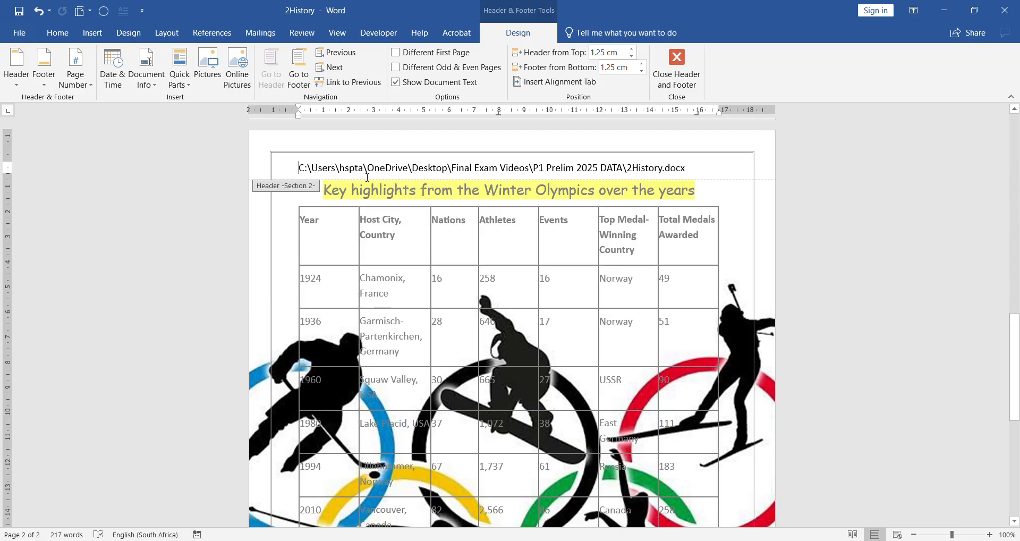
Delete the picture watermark from the Section 2 header on page 2.
scroll(367, 177, up, 15)
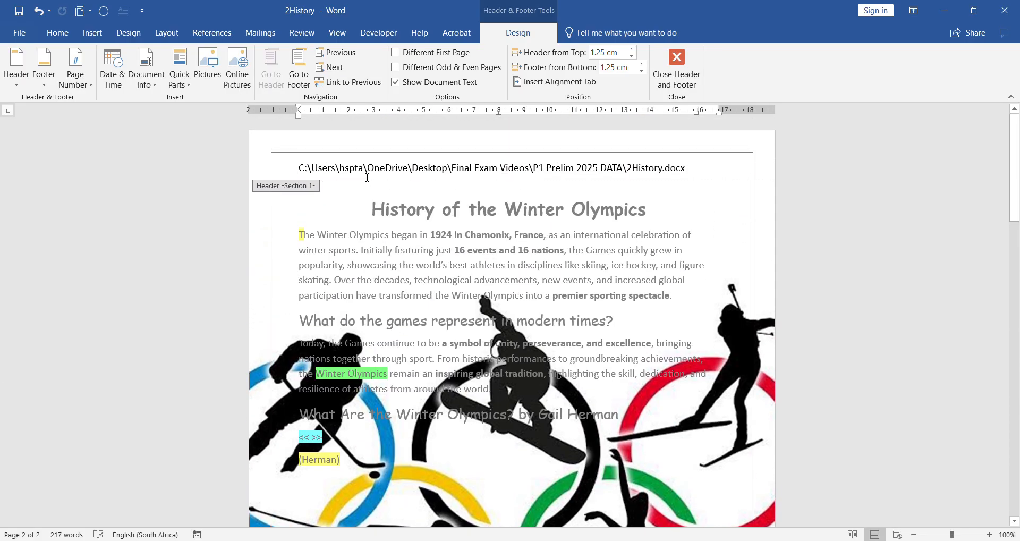
scroll(368, 177, down, 15)
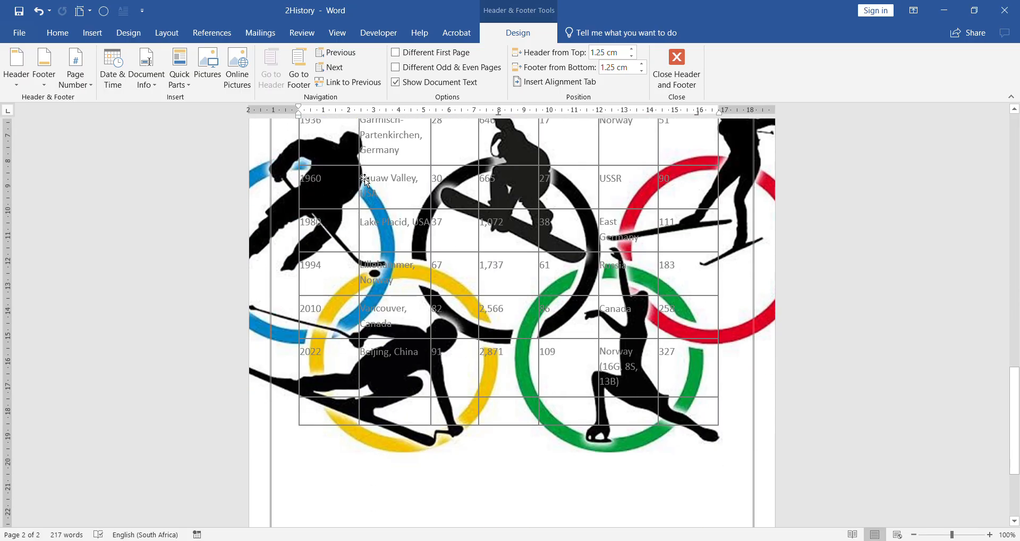
scroll(366, 180, up, 12)
scroll(366, 179, down, 8)
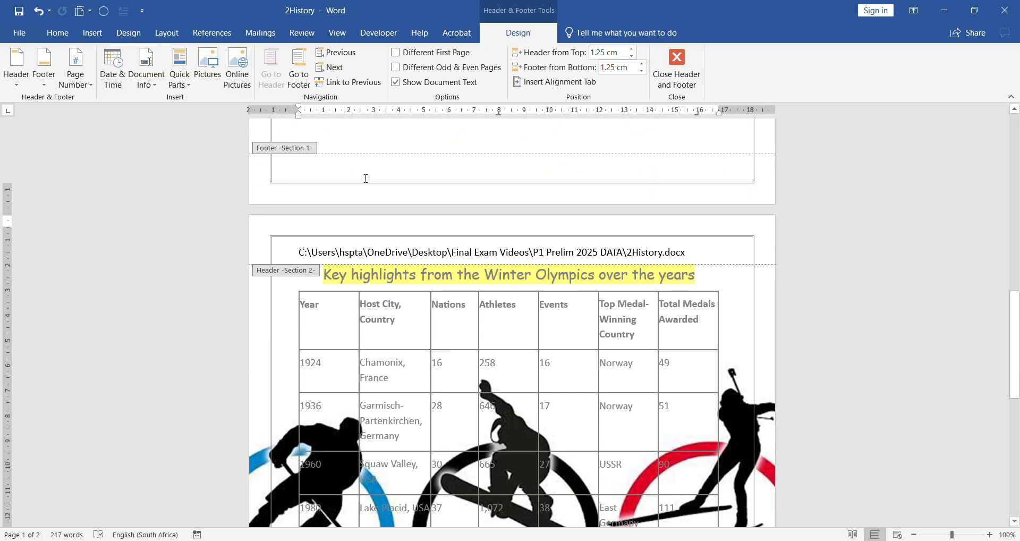
scroll(366, 179, down, 8)
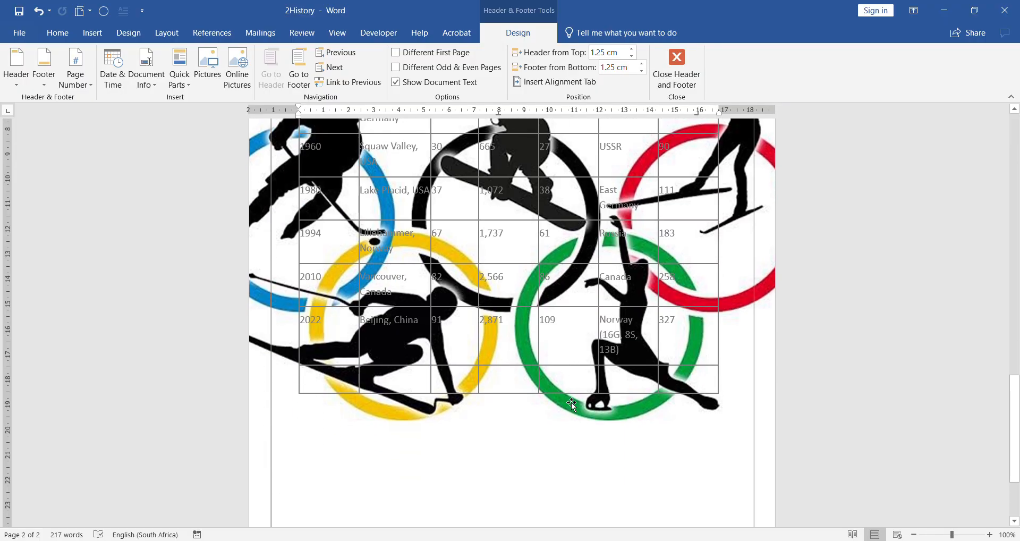
click(572, 405)
Check both pages against the first-page-only watermark requirement and close header and footer editing.
scroll(494, 298, up, 10)
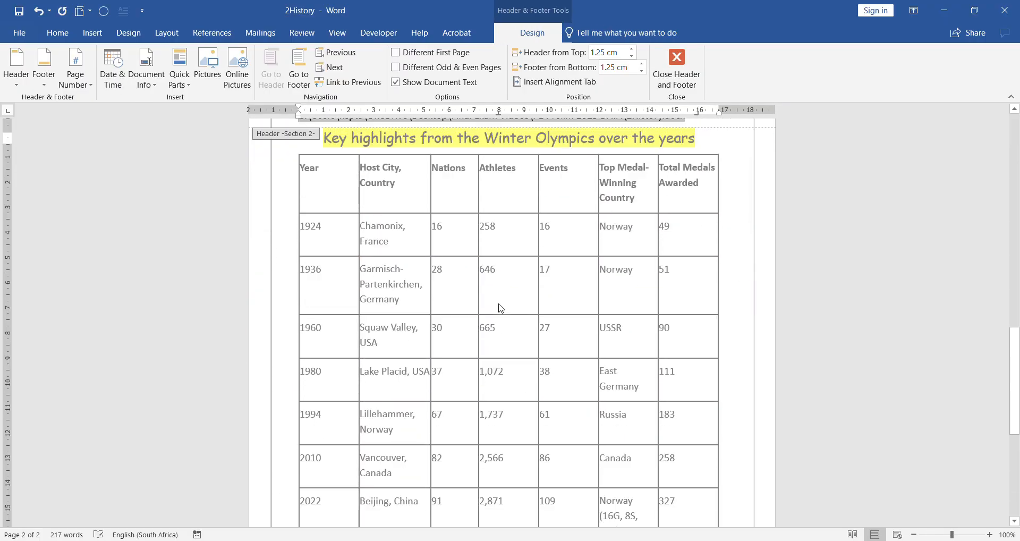
scroll(497, 301, down, 5)
scroll(497, 300, down, 8)
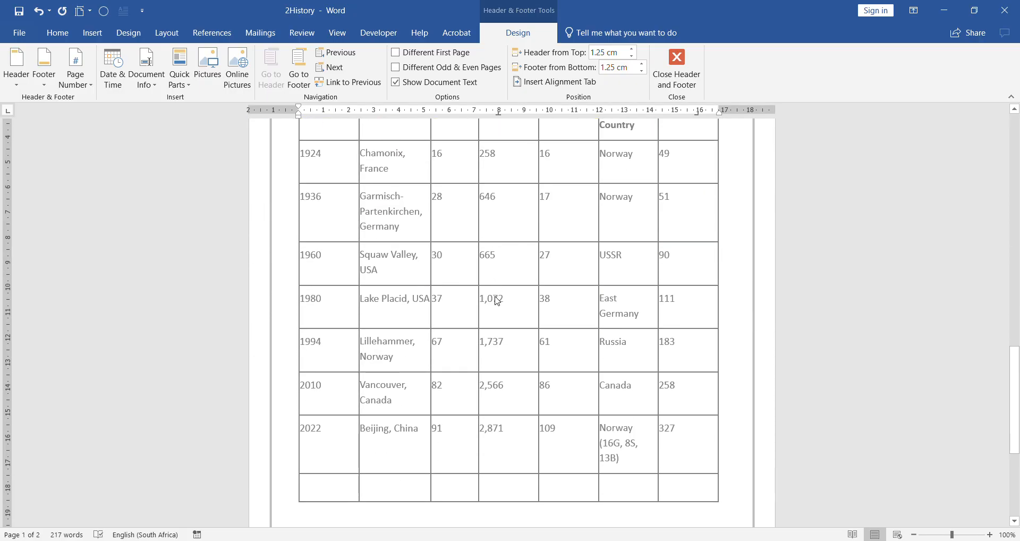
scroll(494, 303, up, 12)
scroll(491, 306, up, 10)
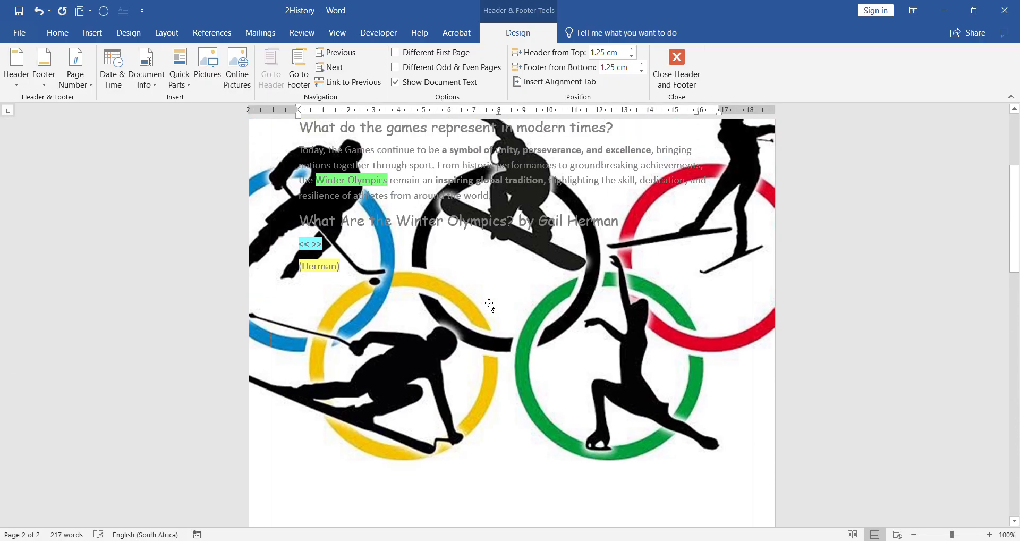
scroll(462, 260, down, 12)
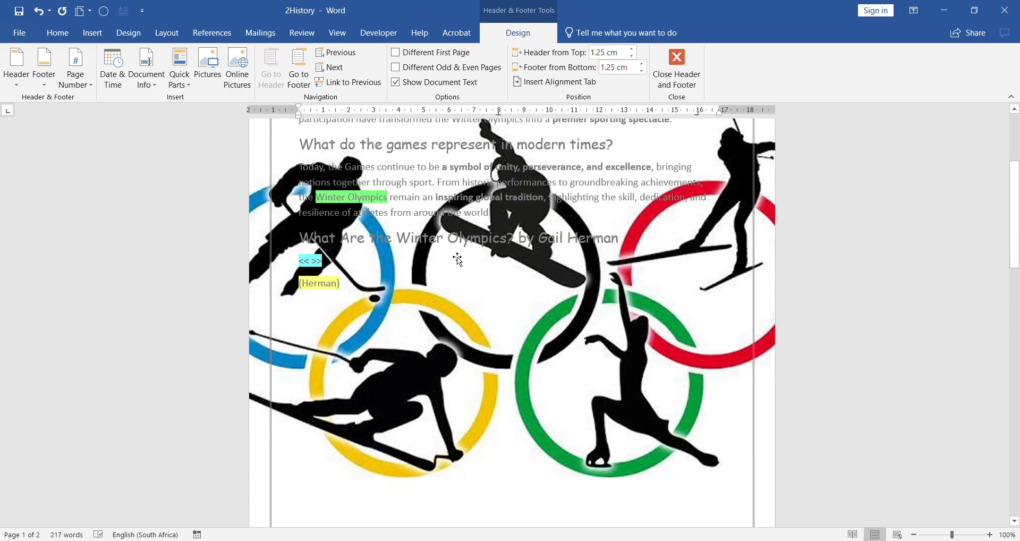
scroll(454, 259, up, 5)
scroll(454, 259, up, 6)
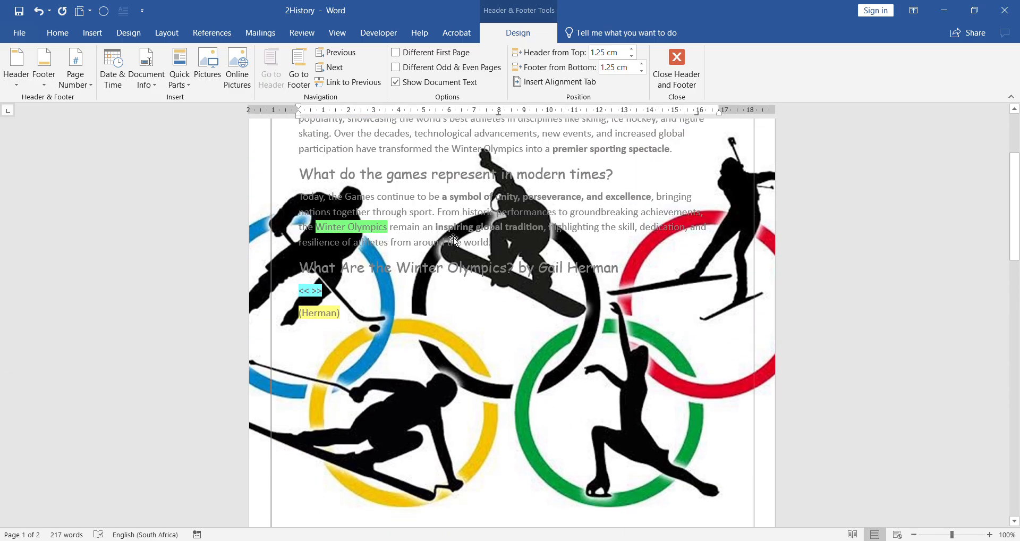
click(677, 83)
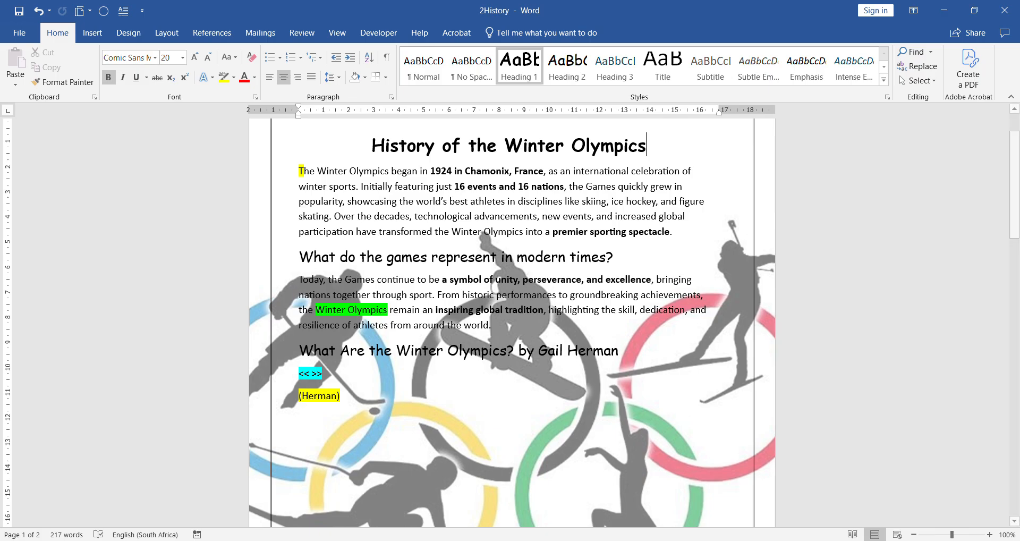
Switch to the exam PDF in Acrobat and read question 2.3 about the Drop Cap.
click(696, 502)
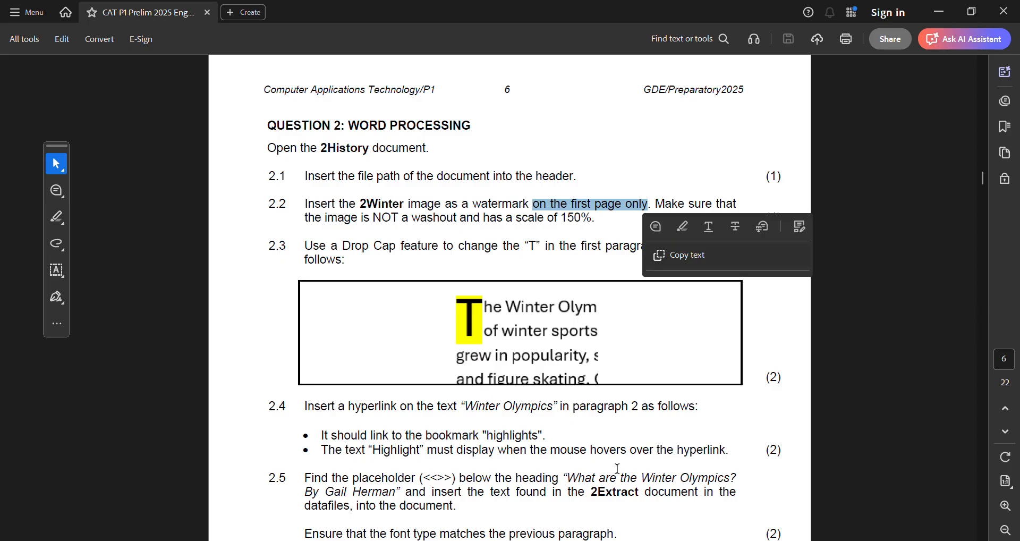
click(486, 322)
click(384, 270)
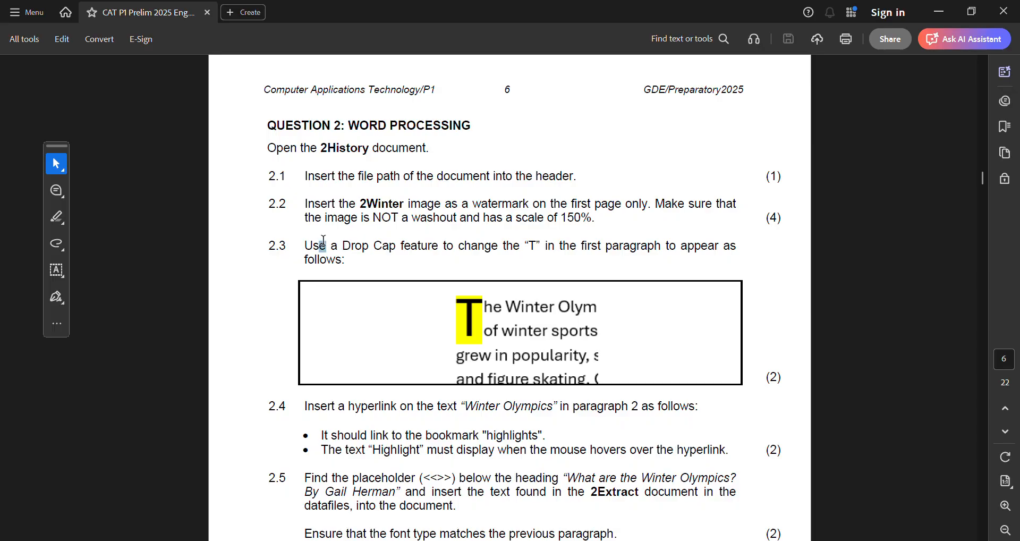
Read question 2.3 and examine its sample picture of the highlighted "T" Drop Cap.
drag(323, 240, 559, 246)
drag(610, 245, 577, 253)
scroll(509, 268, down, 2)
click(490, 262)
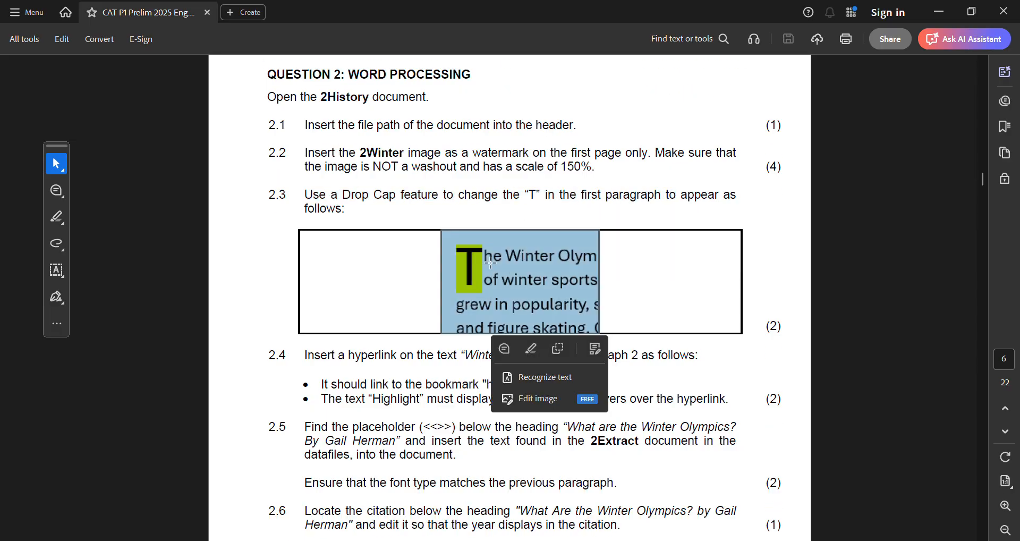
click(483, 259)
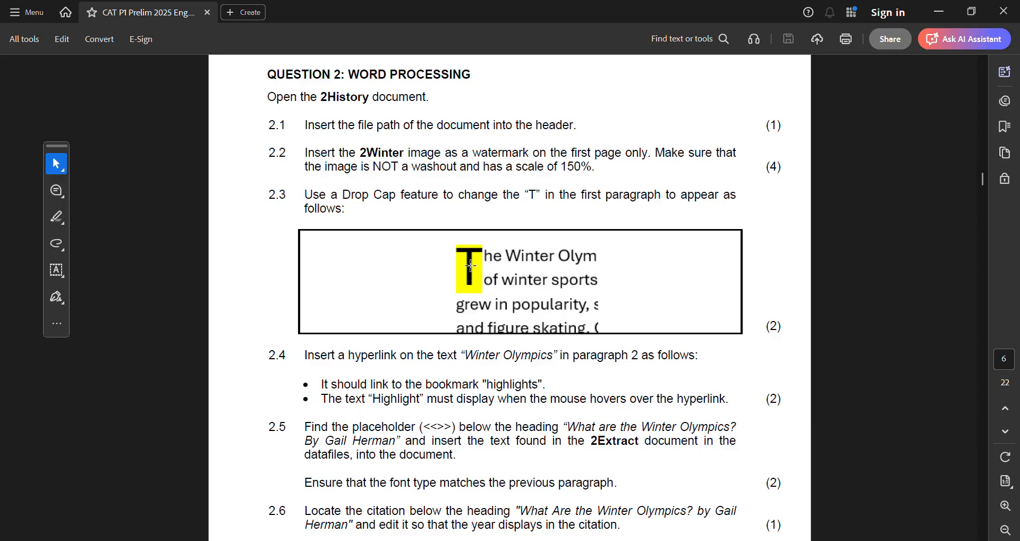
Switch to 2History in Word and choose the Dropped position in the Drop Cap options for the "T" of the first paragraph.
key(alt+Tab)
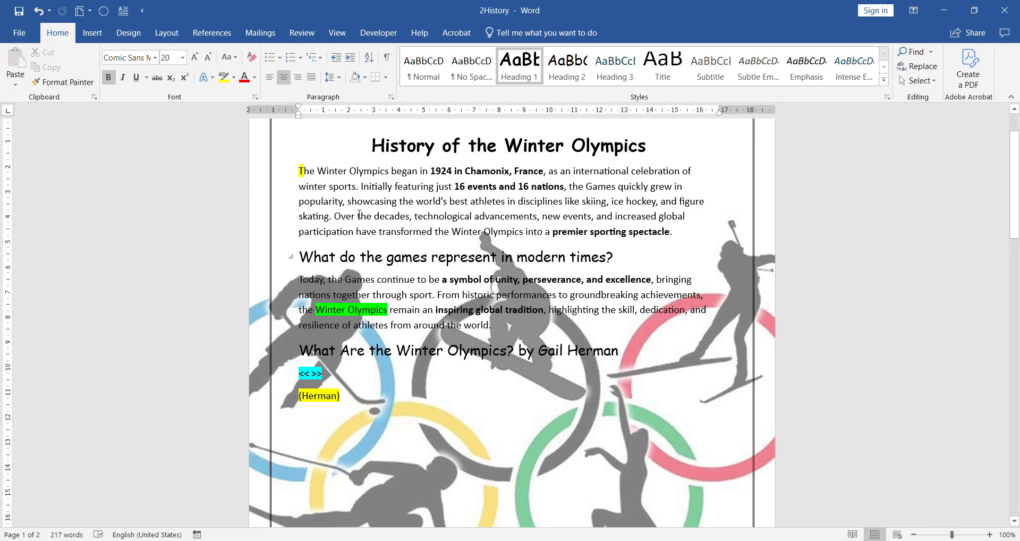
drag(301, 171, 306, 171)
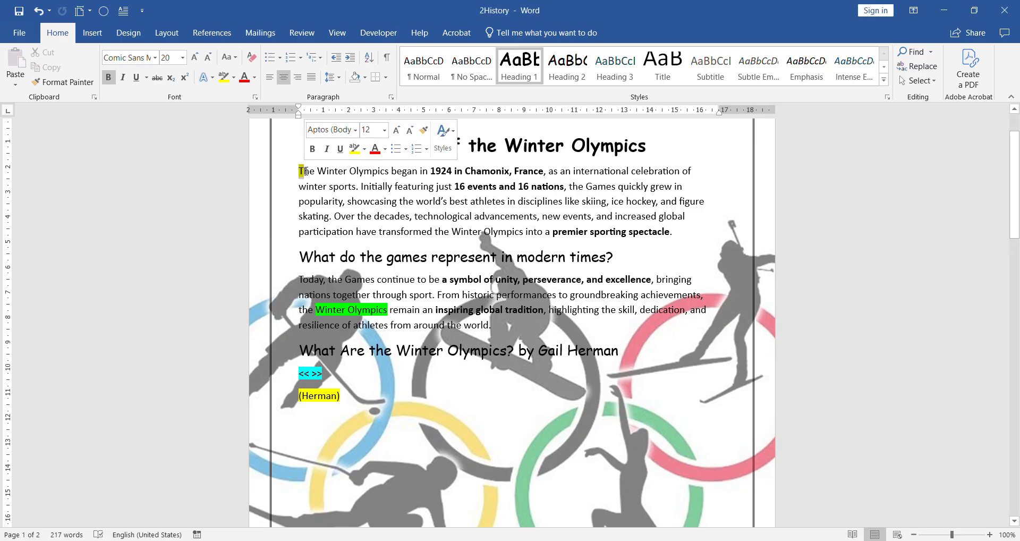
click(93, 33)
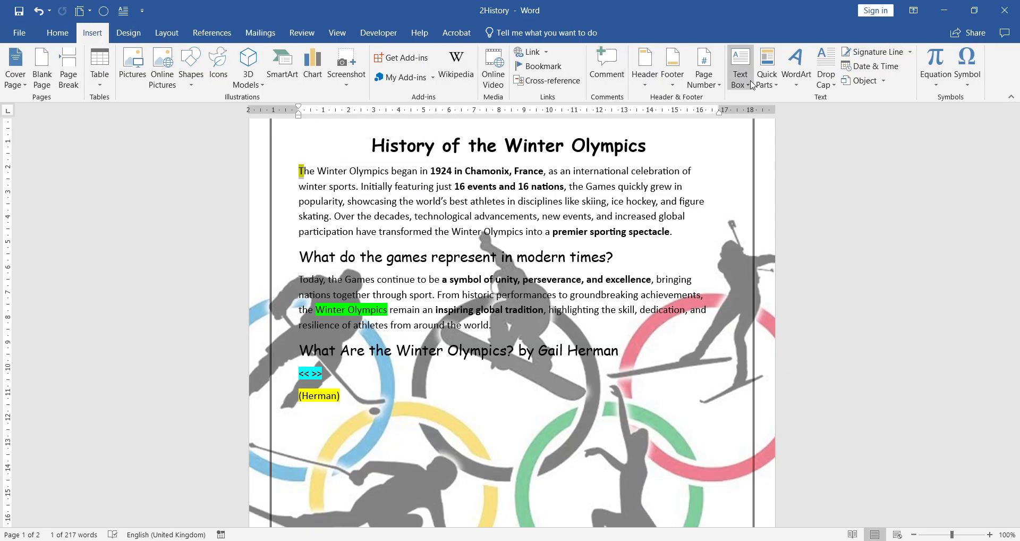
click(834, 86)
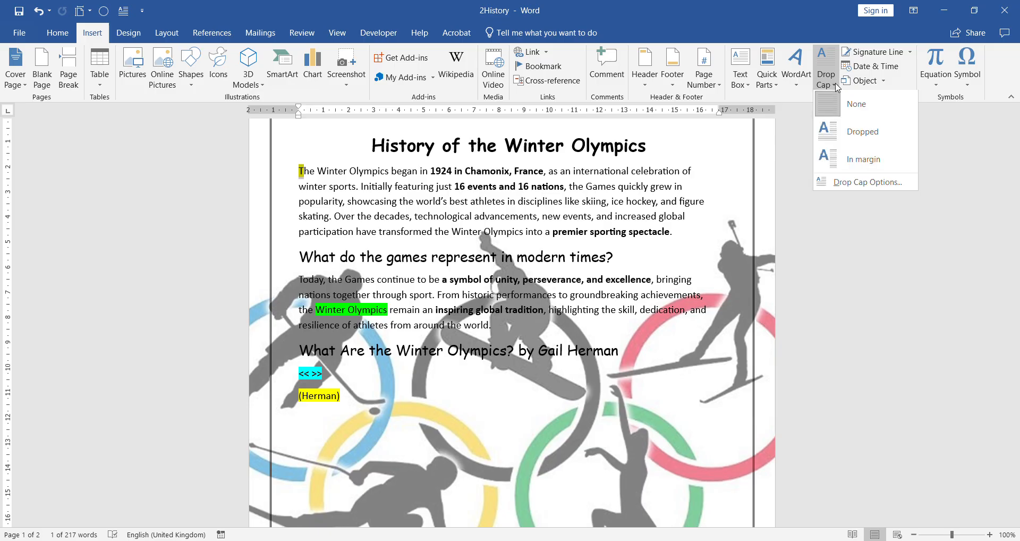
click(851, 184)
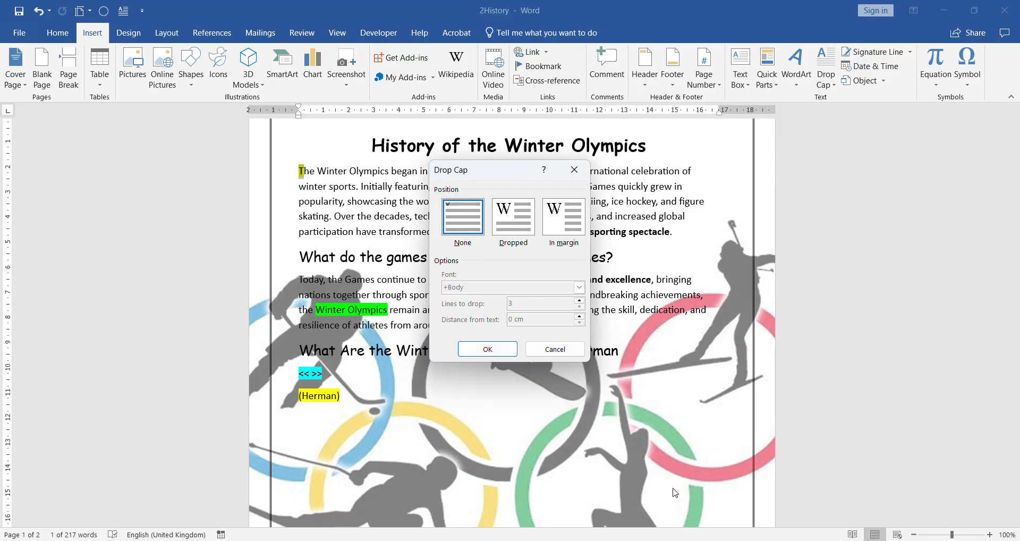
click(514, 217)
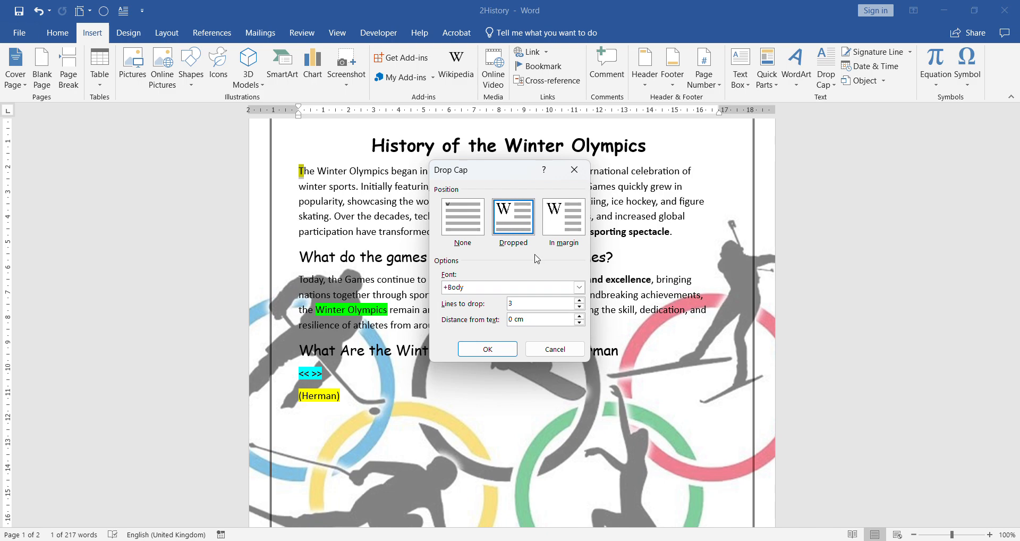
Compare with the exam PDF's sample and apply the Drop Cap to the "T" with two lines to drop.
mouse_move(671, 538)
click(691, 478)
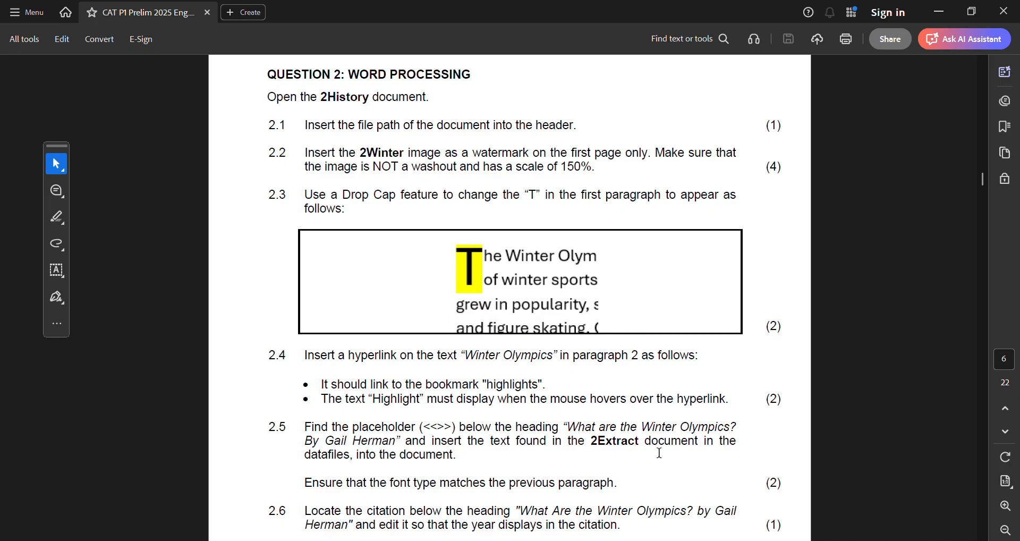
key(alt+Tab)
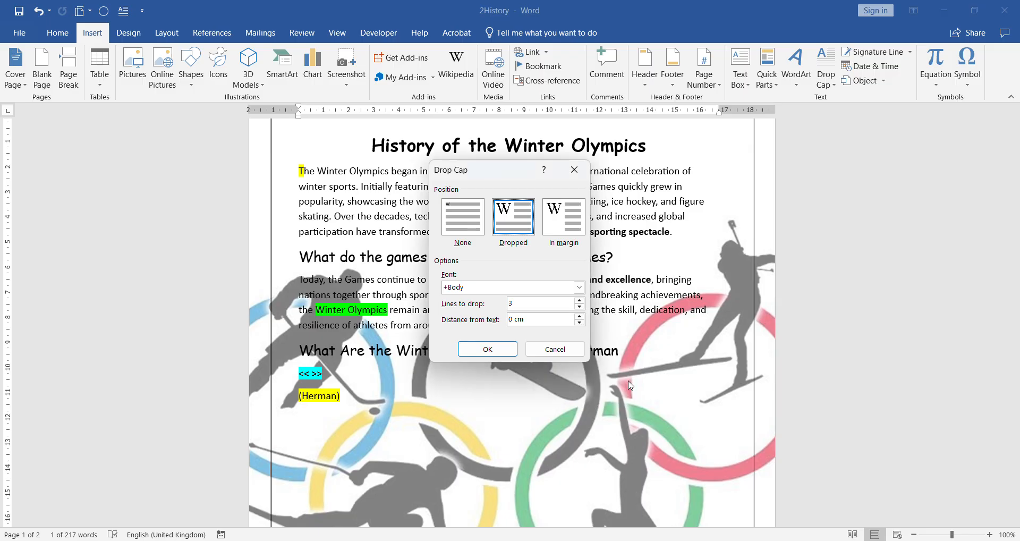
click(580, 306)
click(494, 351)
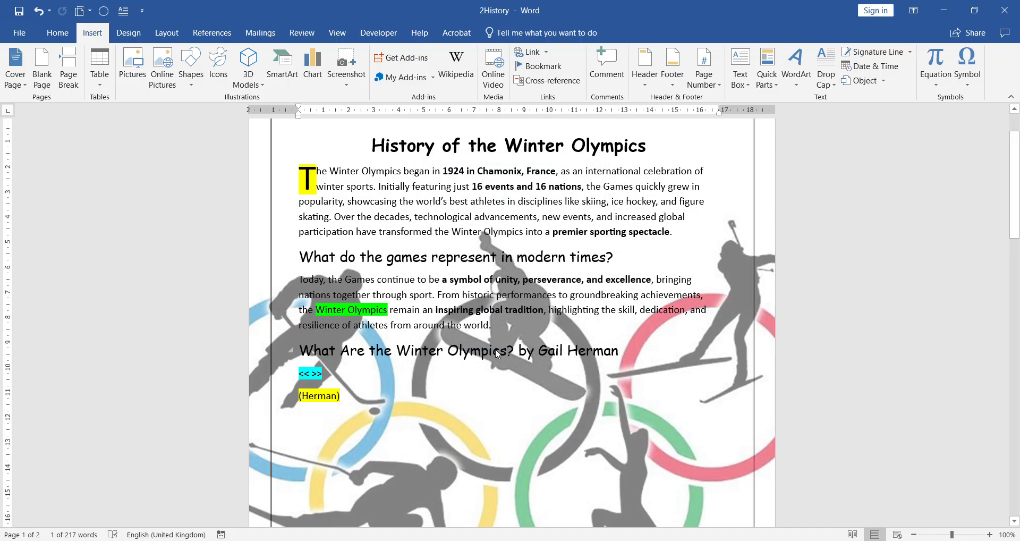
click(383, 194)
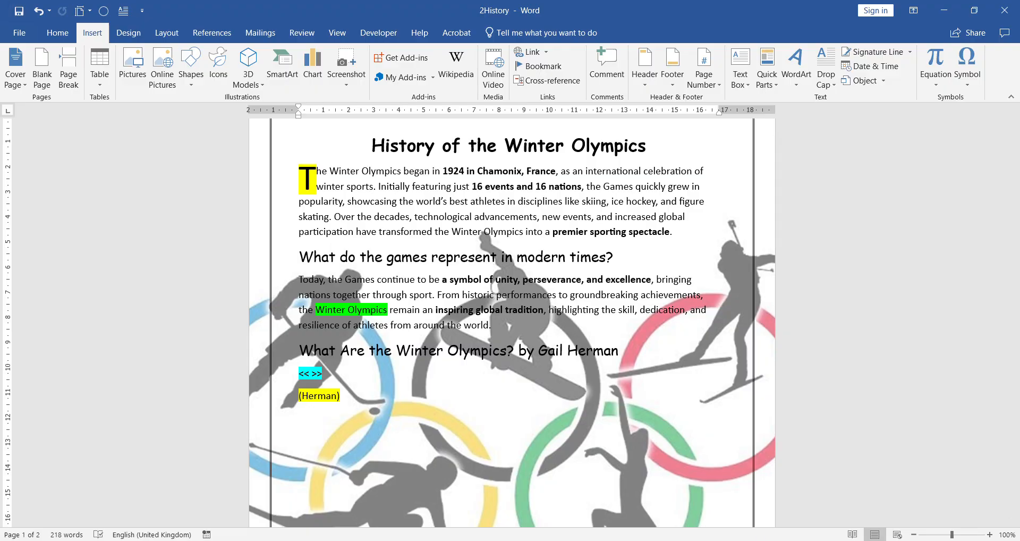
Read question 2.4's hyperlink and bookmark instructions in the exam PDF, and select "Winter Olympics" in paragraph 2 of 2History.
key(alt+Tab)
scroll(495, 345, down, 3)
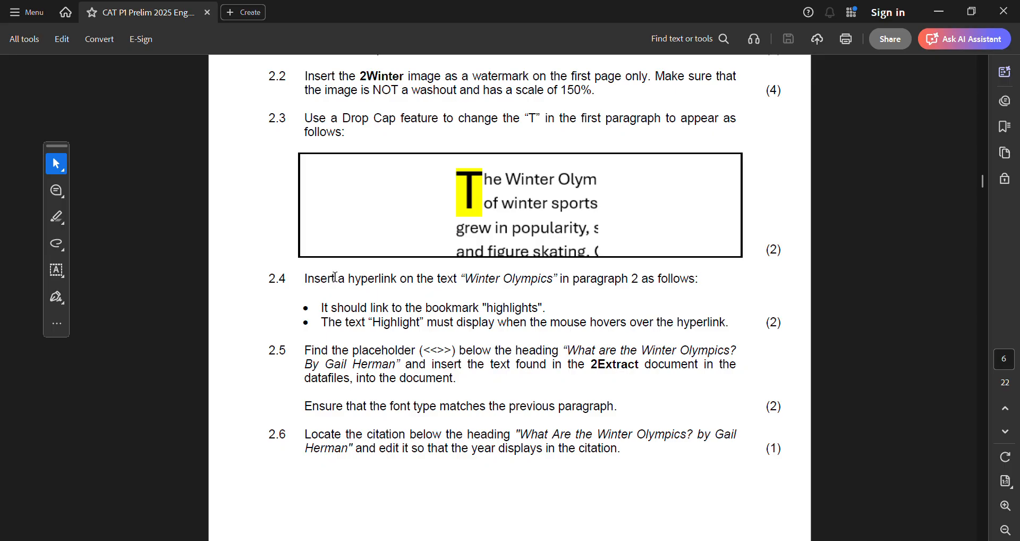
drag(335, 278, 701, 280)
key(alt+Tab)
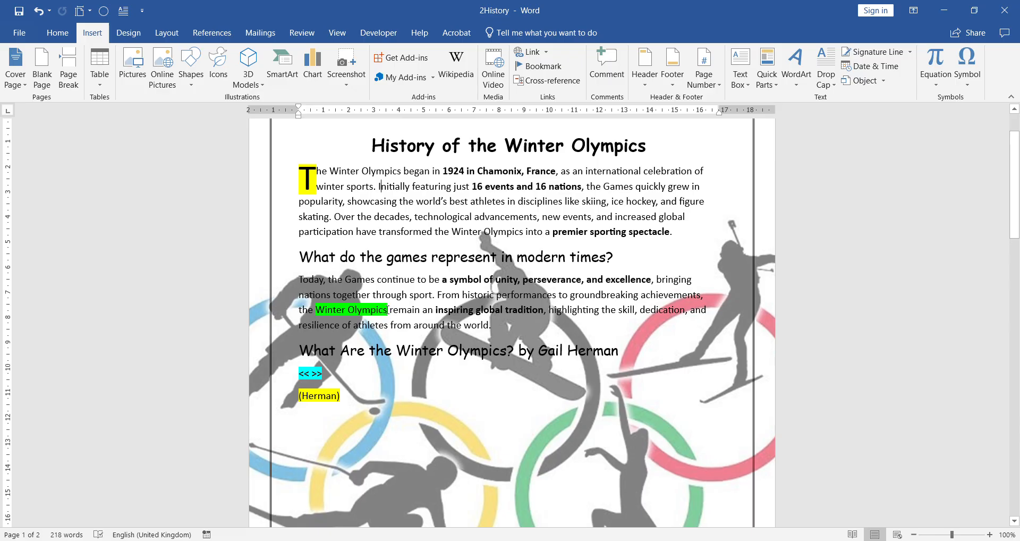
drag(388, 310, 325, 310)
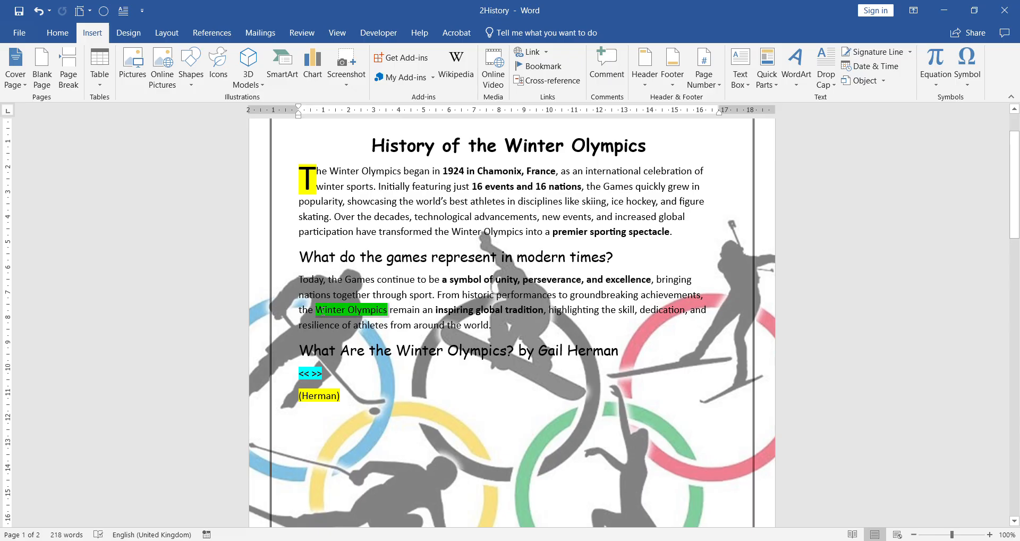
key(alt+Tab)
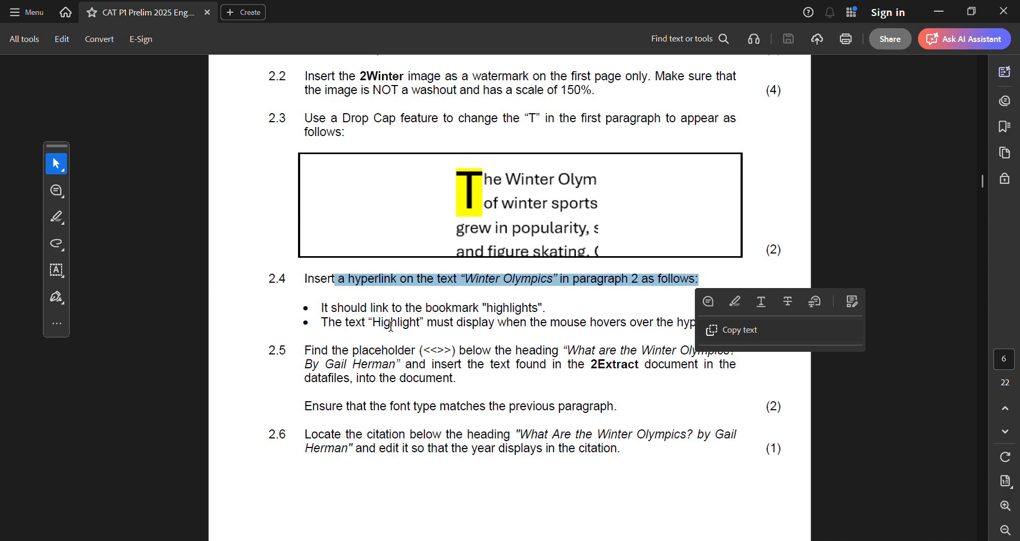
click(327, 309)
drag(328, 309, 536, 313)
Switch to Word and insert a hyperlink on the selected "Winter Olympics" text to the Highlights bookmark in this document.
key(alt+Tab)
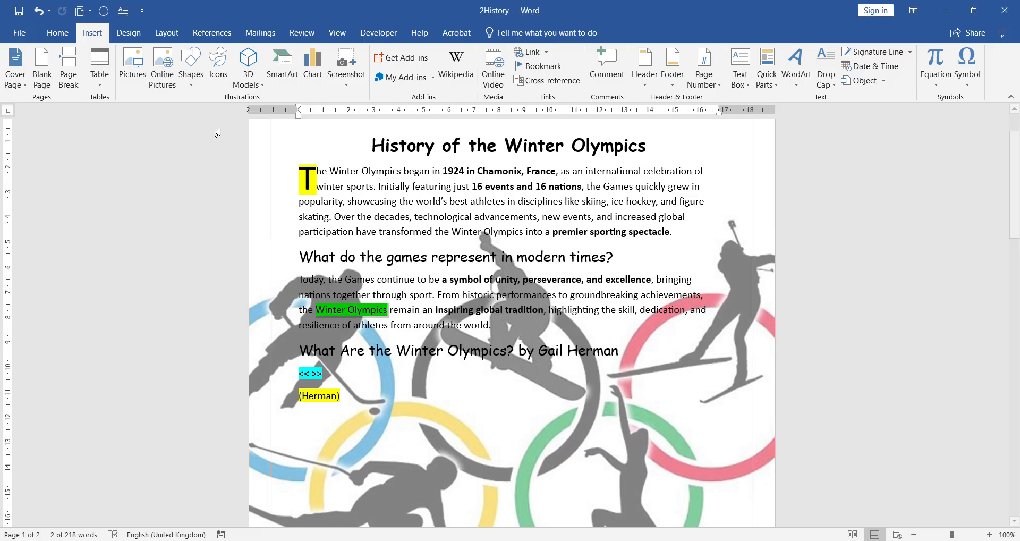
click(548, 52)
click(547, 111)
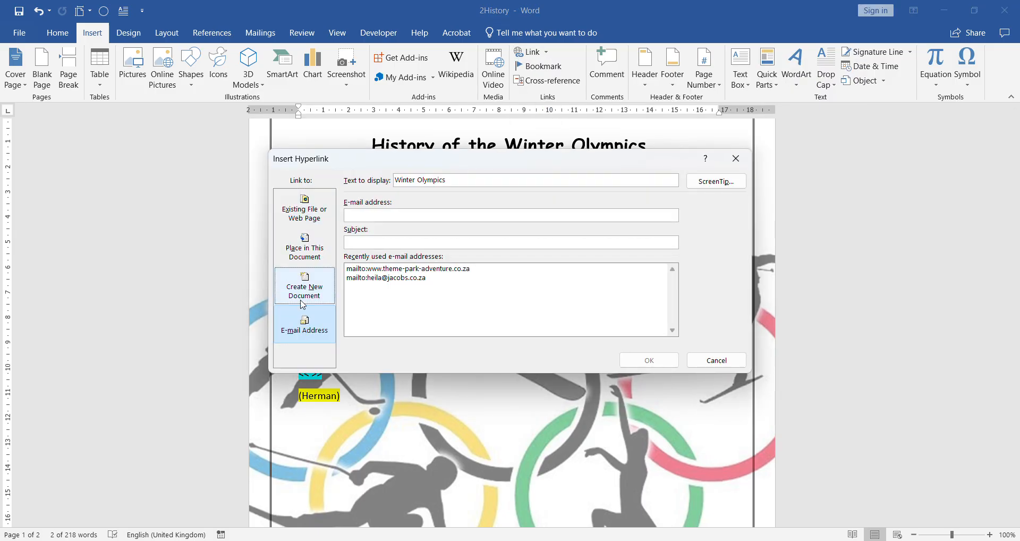
click(314, 258)
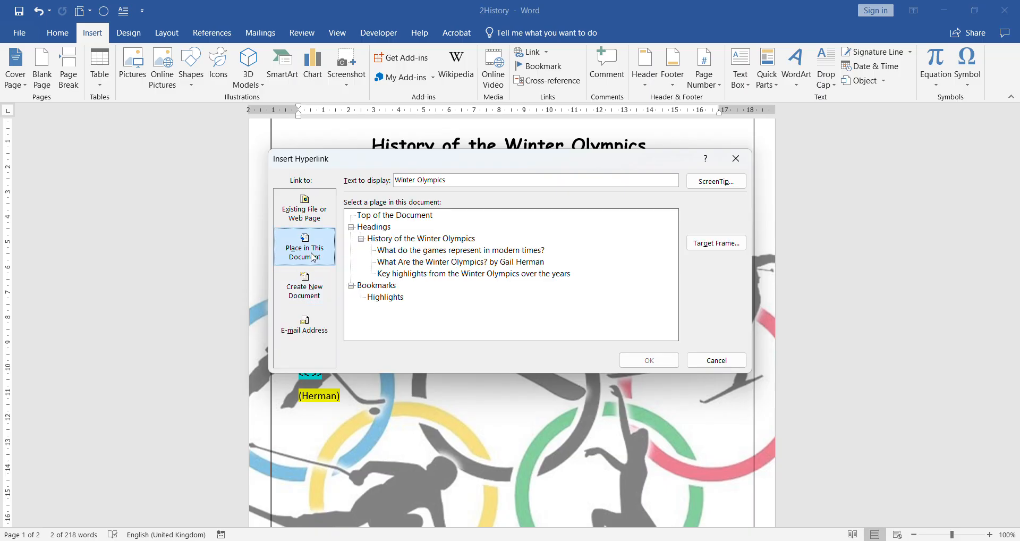
click(386, 297)
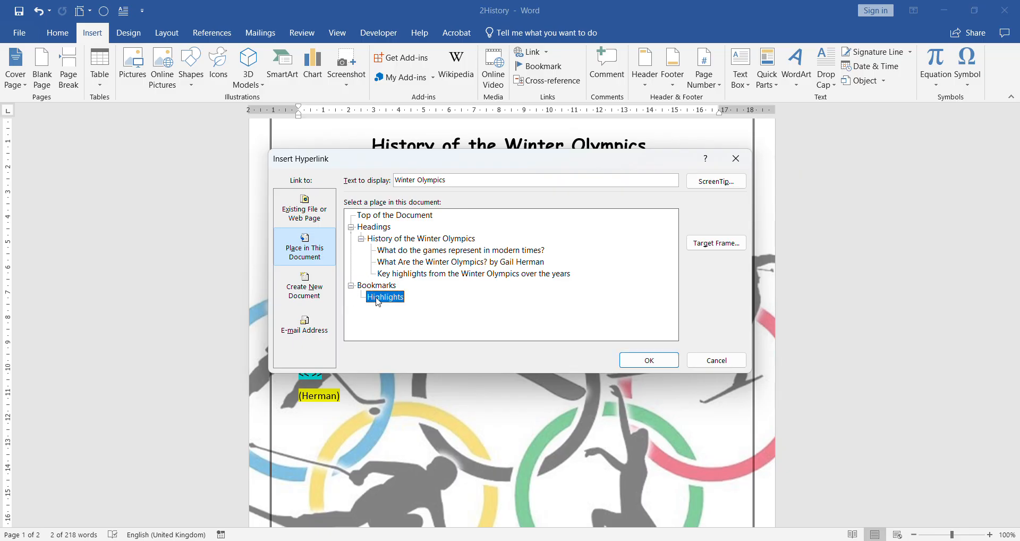
click(646, 360)
click(459, 325)
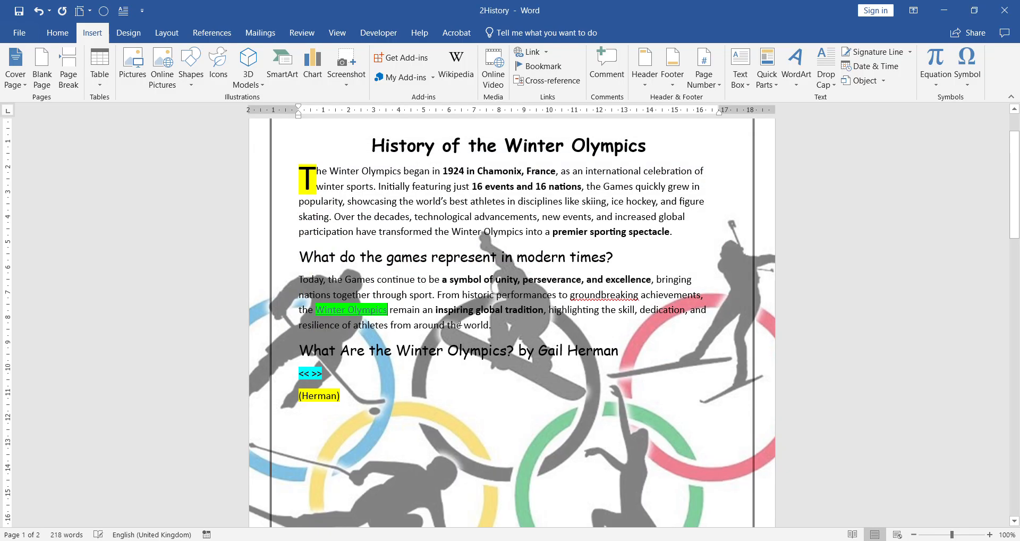
Switch to the exam PDF and read question 2.4's requirement for the hyperlink's hover text.
key(alt+Tab)
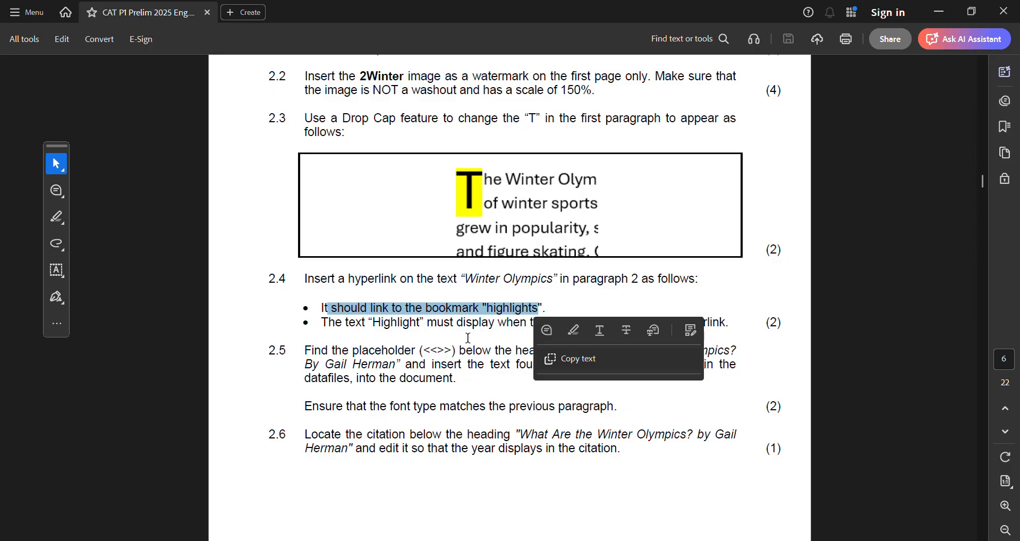
click(421, 332)
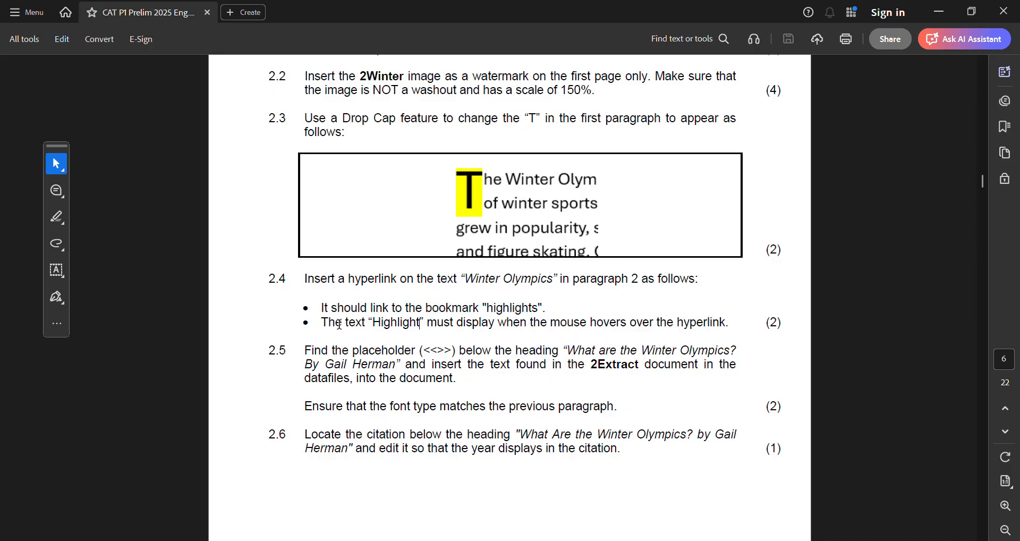
drag(344, 323, 710, 323)
Switch to Word, edit the "Winter Olympics" hyperlink and apply "Highlights" as its ScreenTip text.
key(alt+Tab)
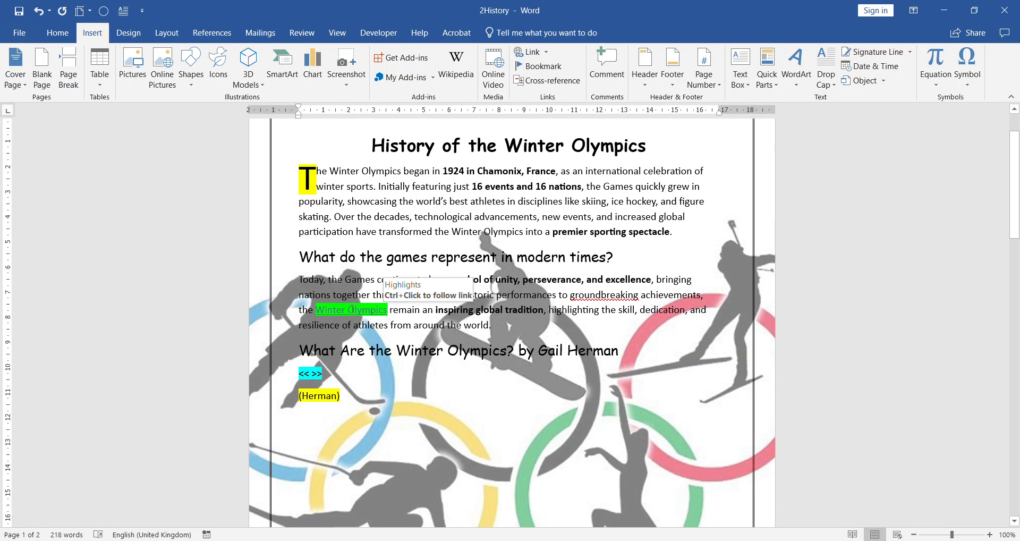
right_click(369, 312)
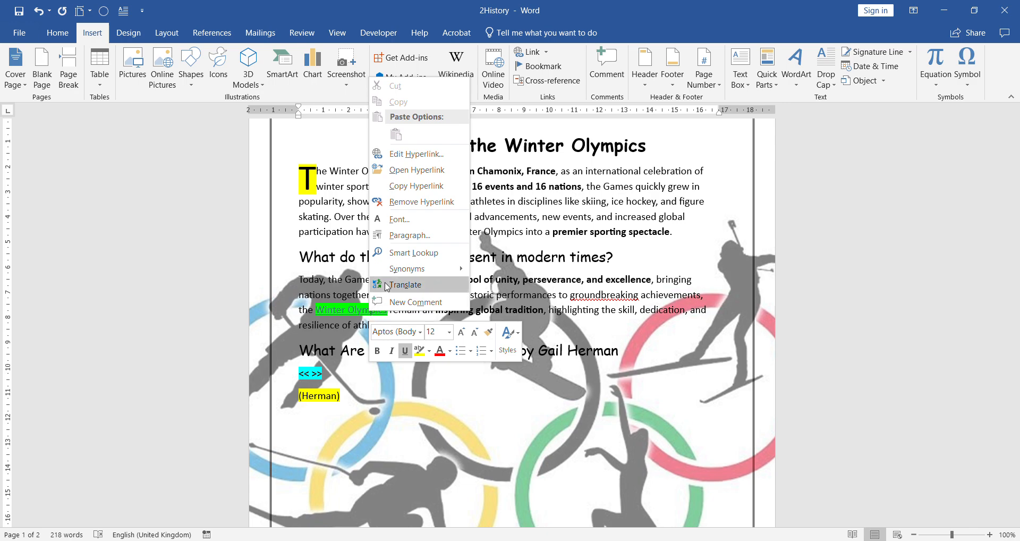
click(429, 155)
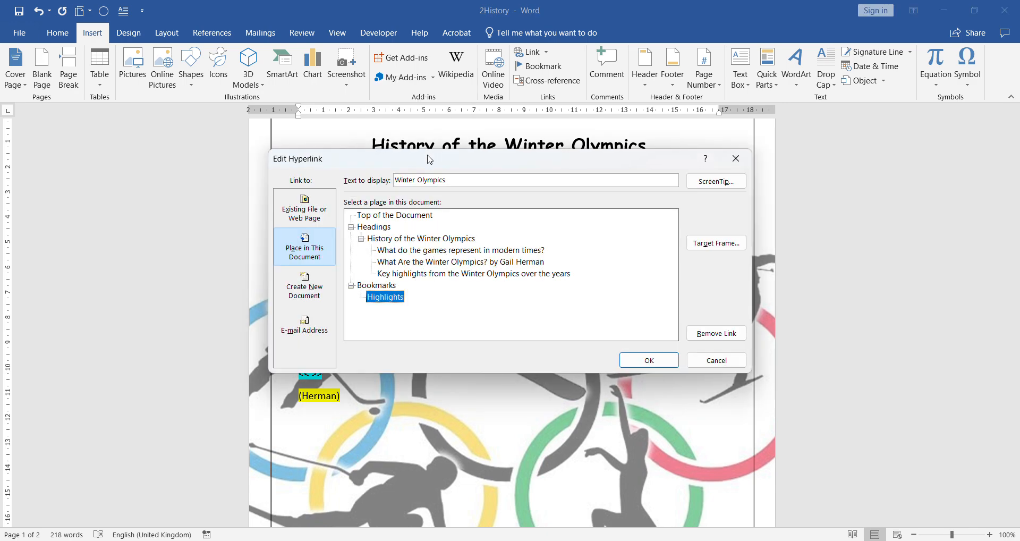
click(715, 182)
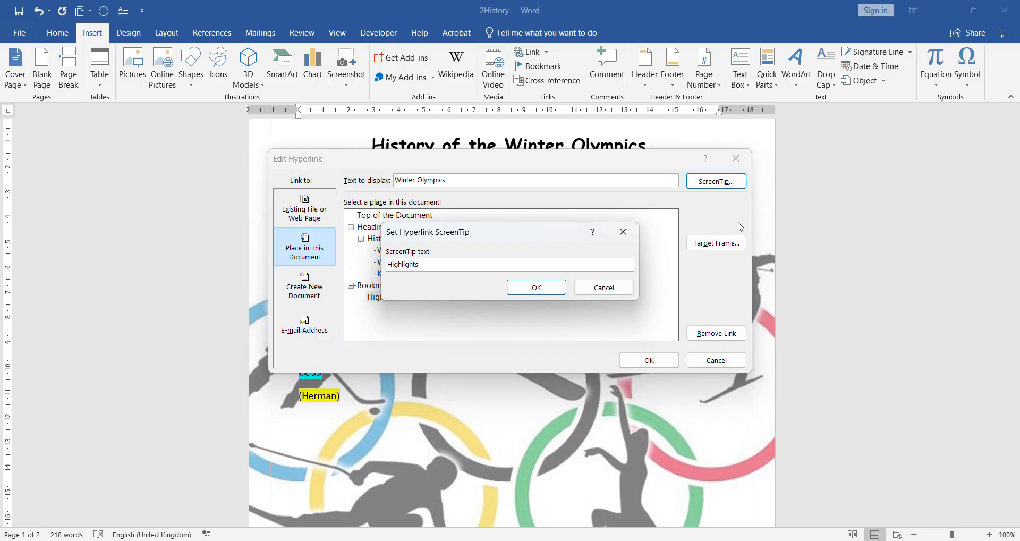
click(537, 288)
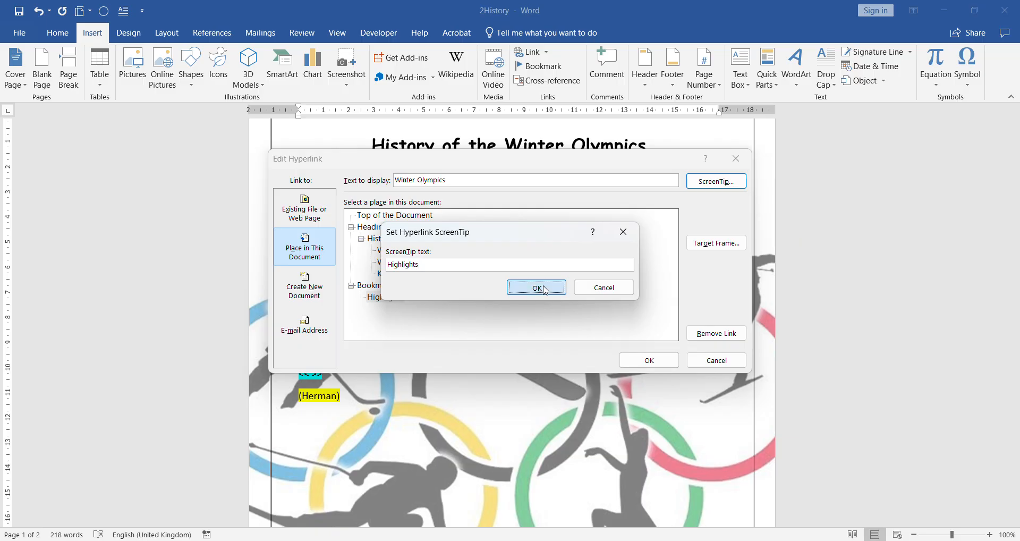
click(650, 361)
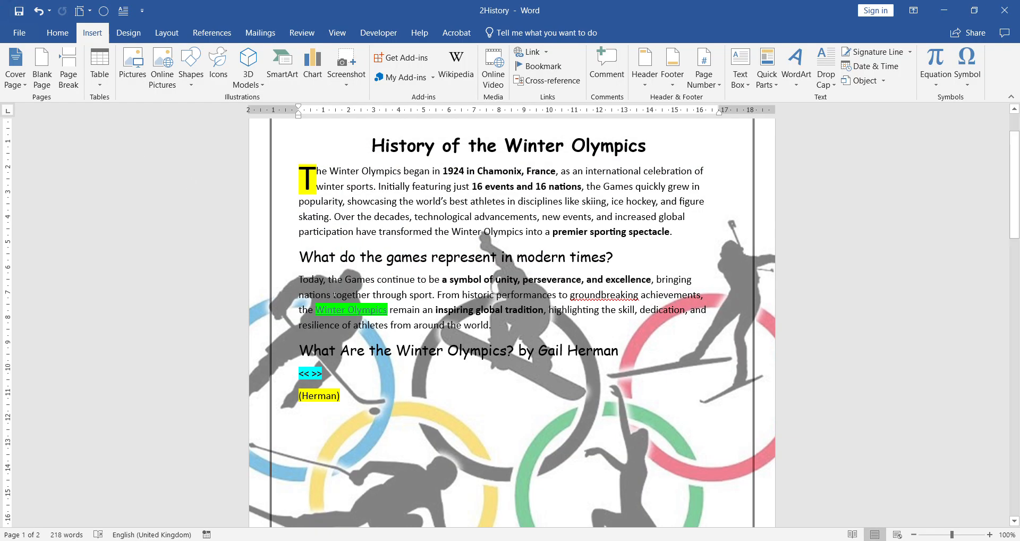
mouse_move(365, 314)
Switch to the exam PDF and read question 2.5 about replacing the placeholder with the 2Extract text and matching the font.
key(alt+Tab)
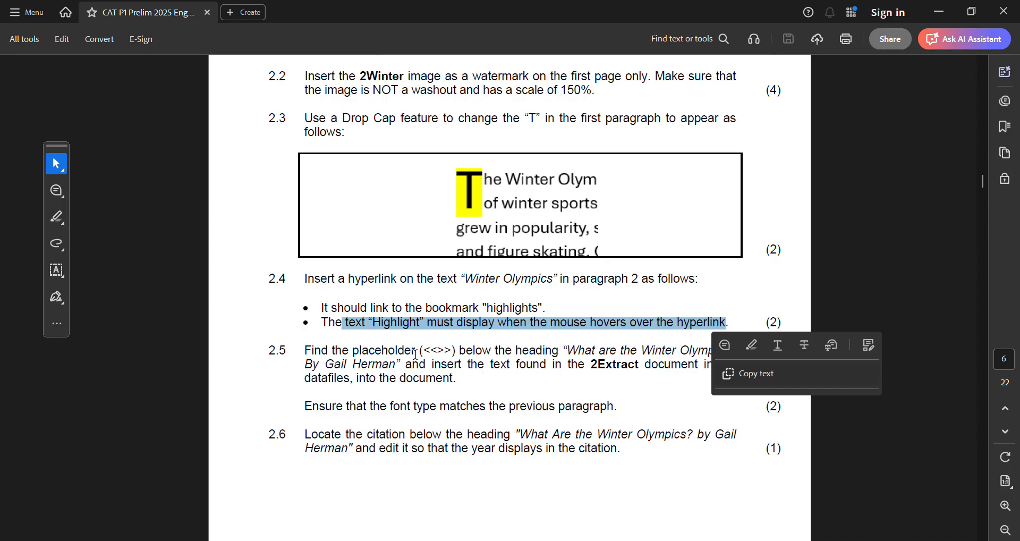
click(416, 353)
scroll(416, 354, down, 3)
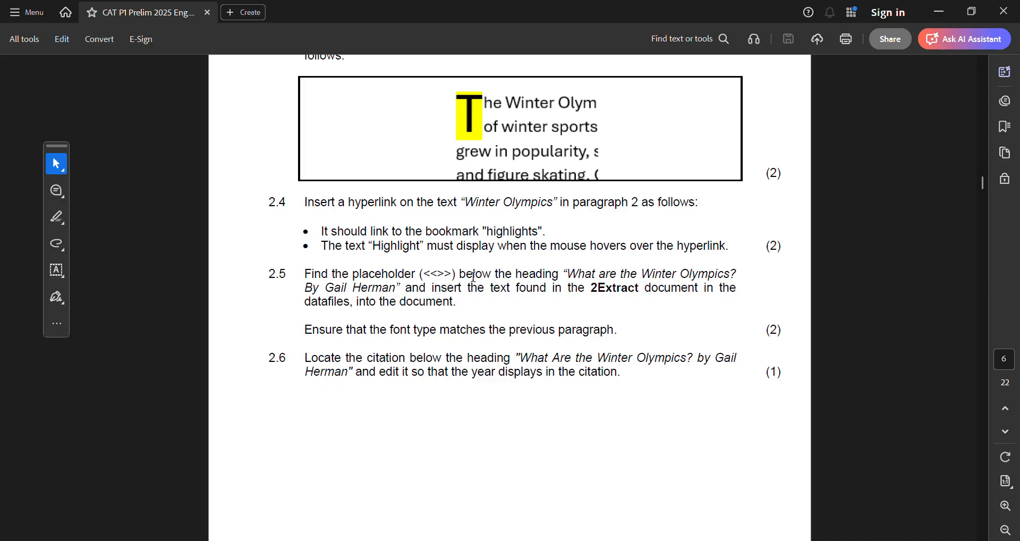
drag(473, 276, 737, 274)
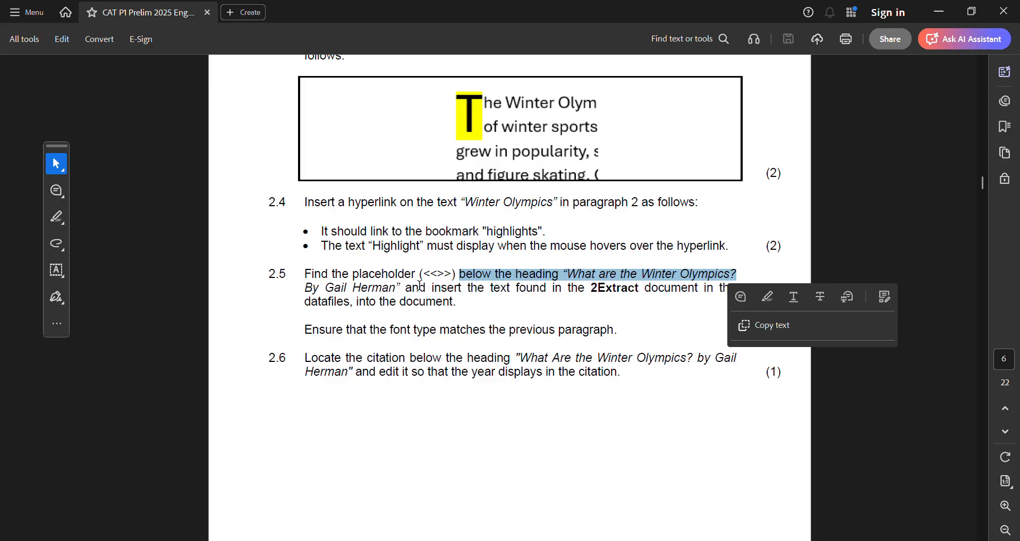
drag(440, 289, 464, 306)
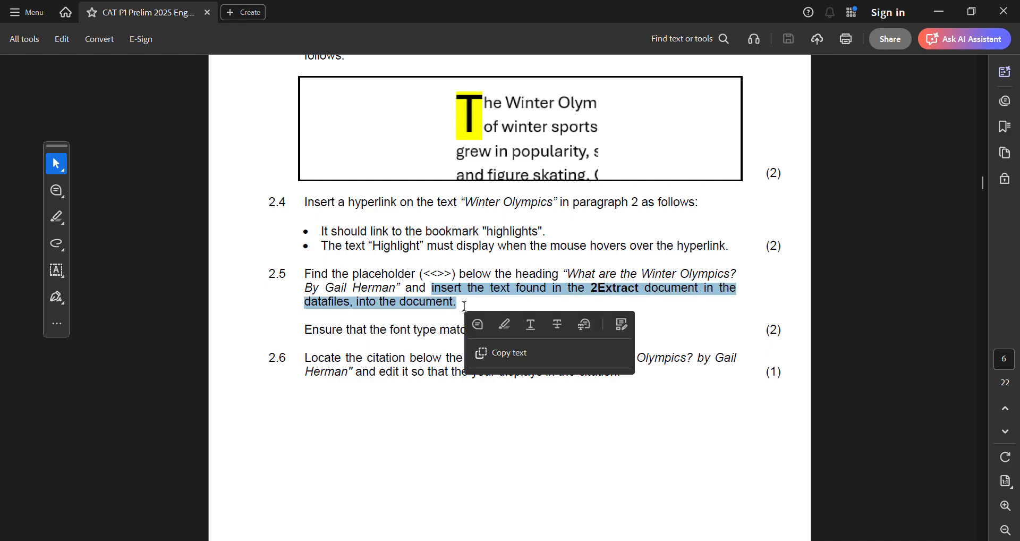
click(339, 338)
drag(346, 334, 594, 340)
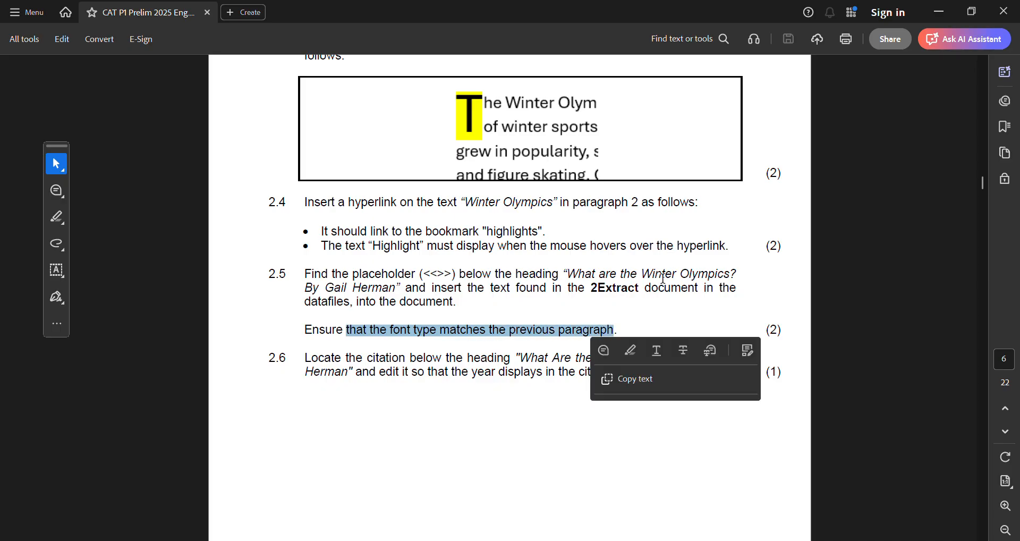
drag(585, 288, 640, 289)
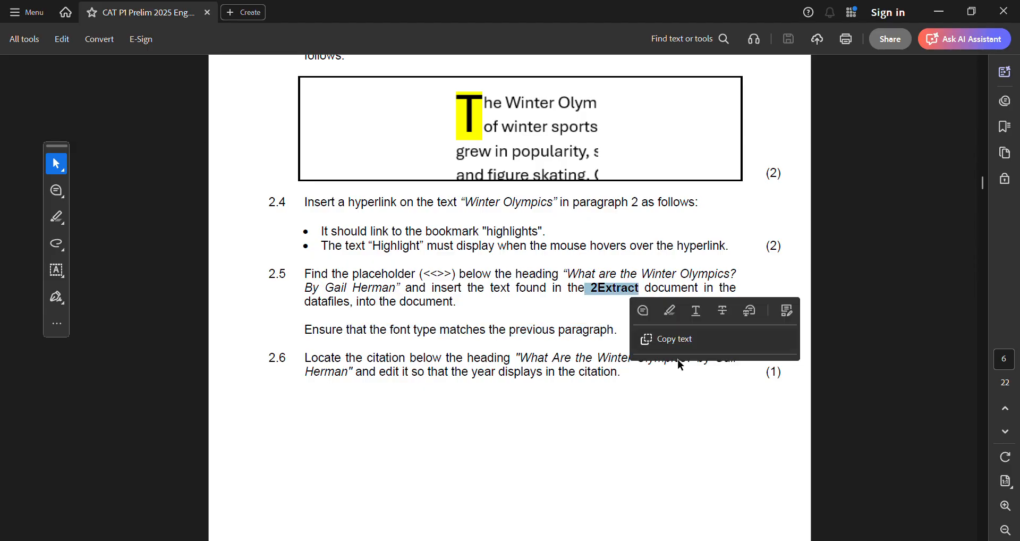
Switch to Word and delete the << >> placeholder below the "What Are the Winter Olympics?" heading.
key(alt+Tab)
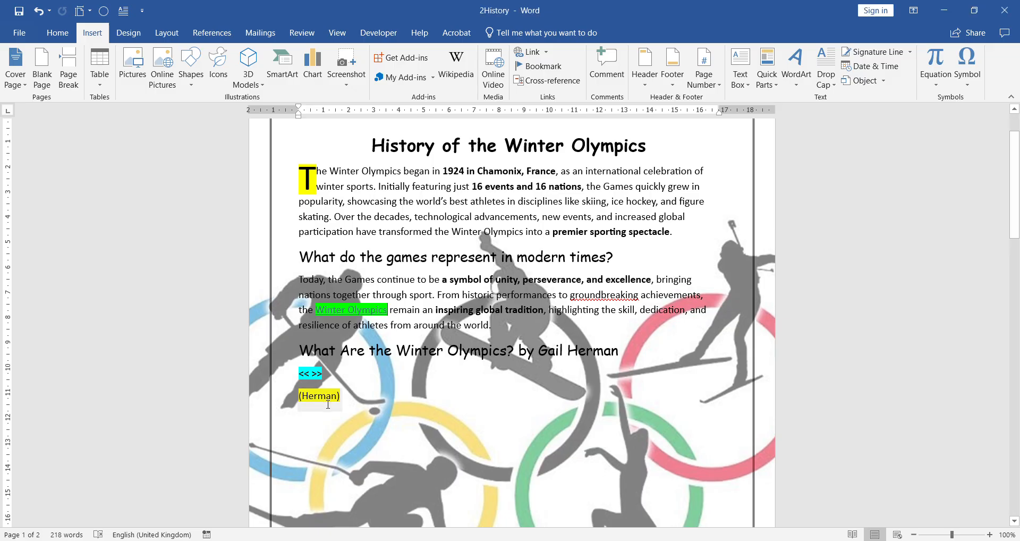
scroll(394, 391, down, 2)
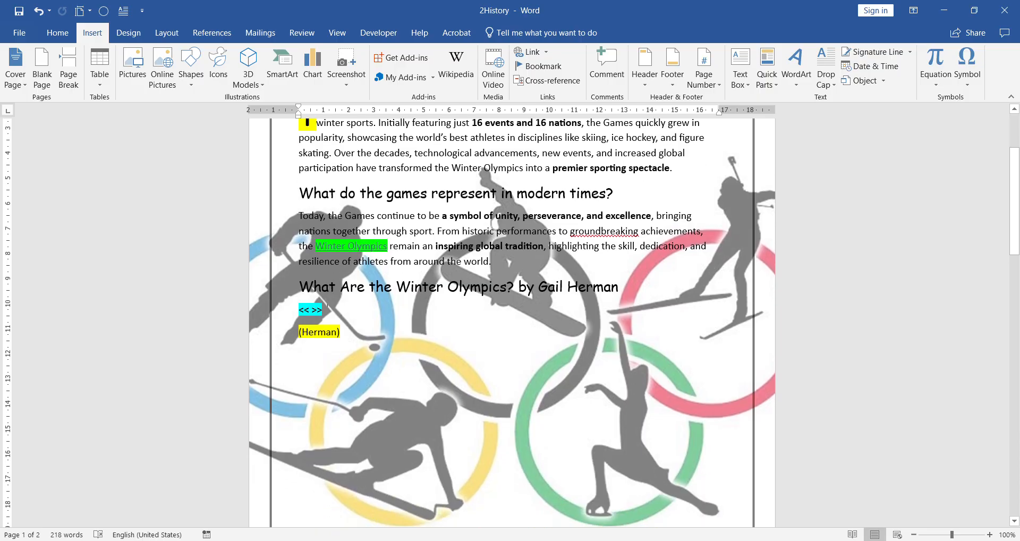
key(BackSpace)
key(BackSpace)
key(BackSpace)
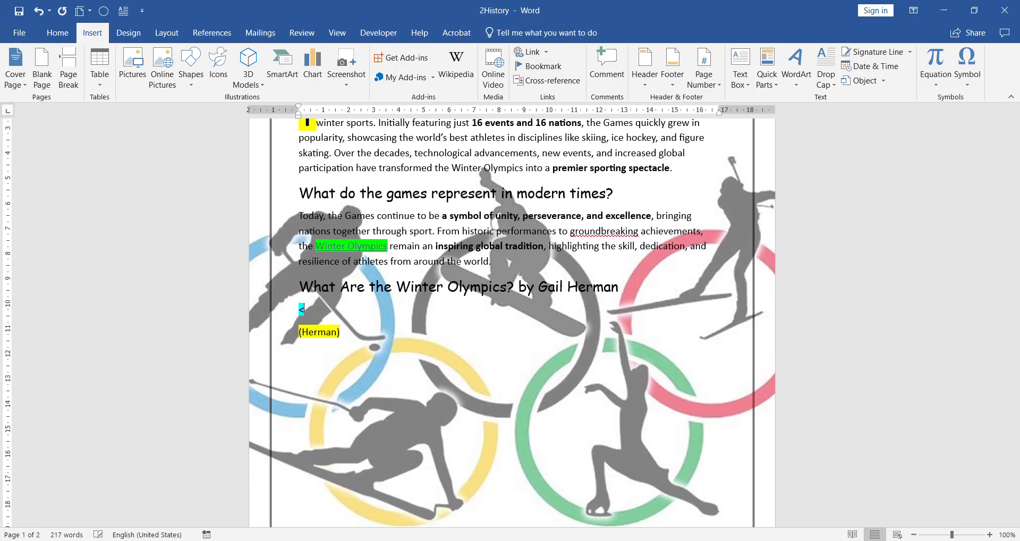
key(BackSpace)
Open the 2Extract text document from the P1 Prelim 2025 DATA folder and copy all of its text.
click(510, 538)
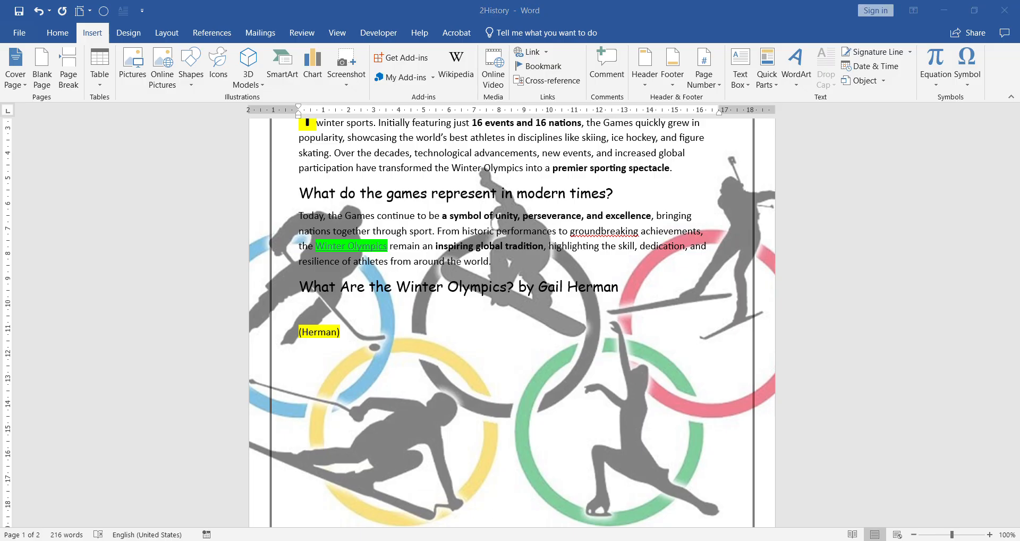
click(477, 481)
click(470, 478)
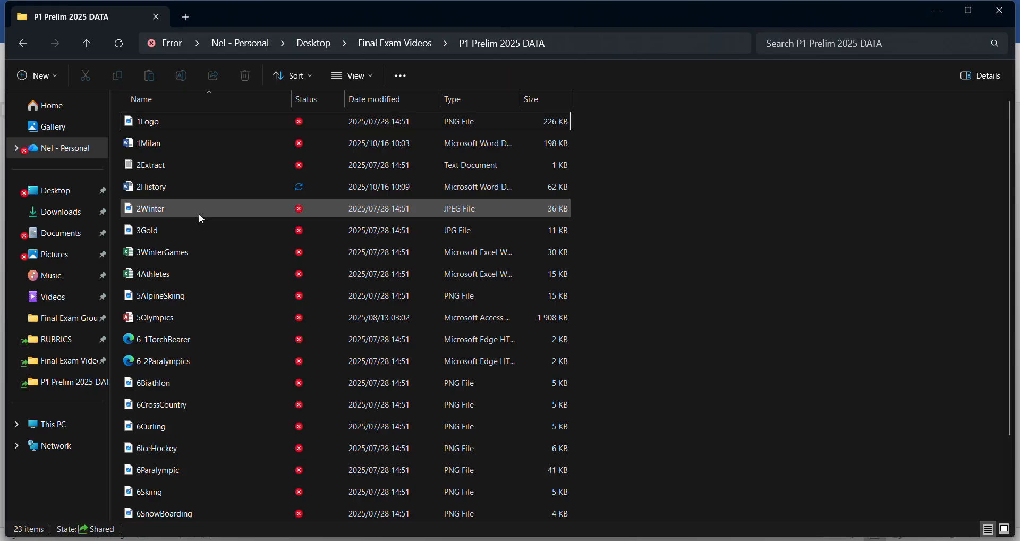
click(161, 168)
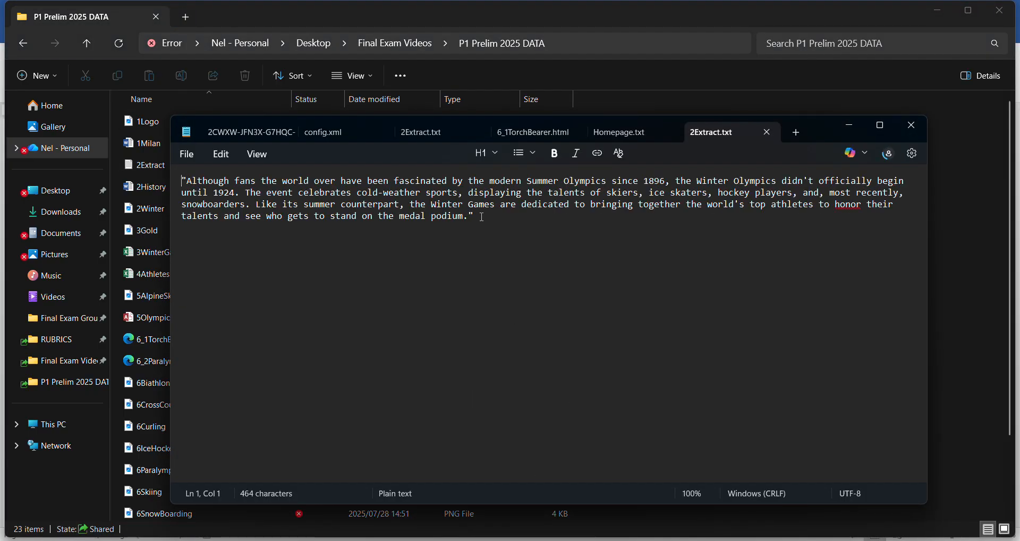
drag(481, 217, 179, 174)
key(ctrl+c)
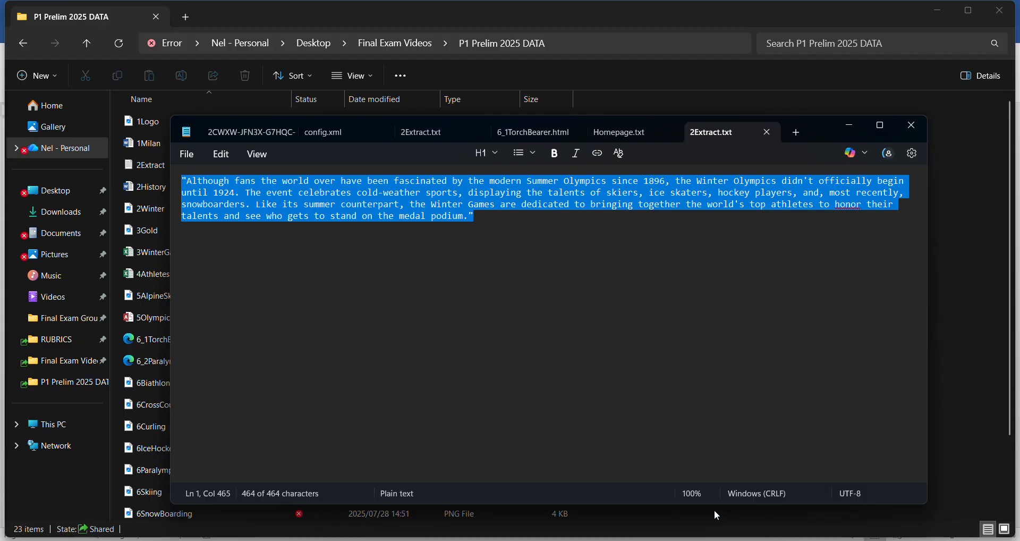
Switch to Word, paste the copied extract below the "What Are the Winter Olympics?" heading, check its font and undo the paste.
key(alt+Tab)
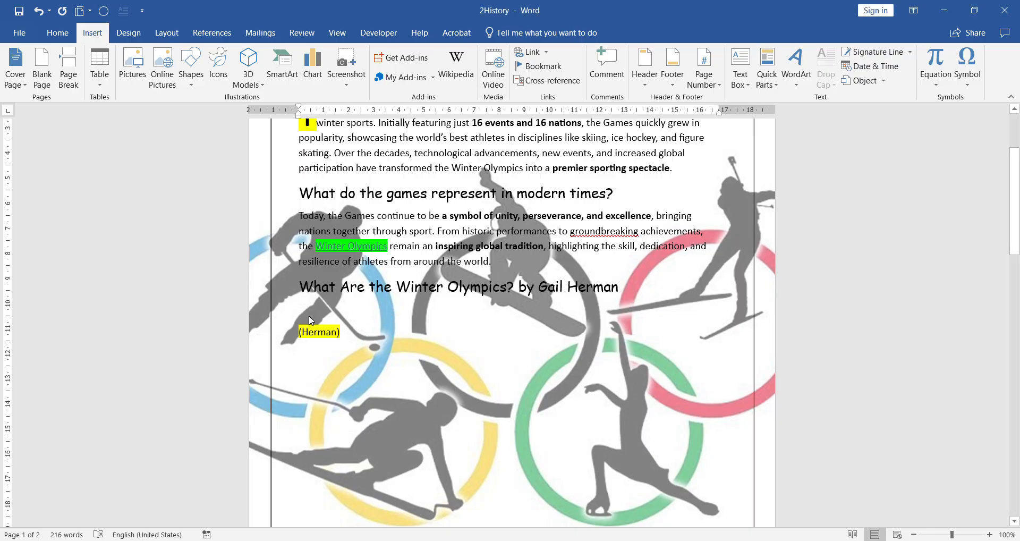
key(ctrl+v)
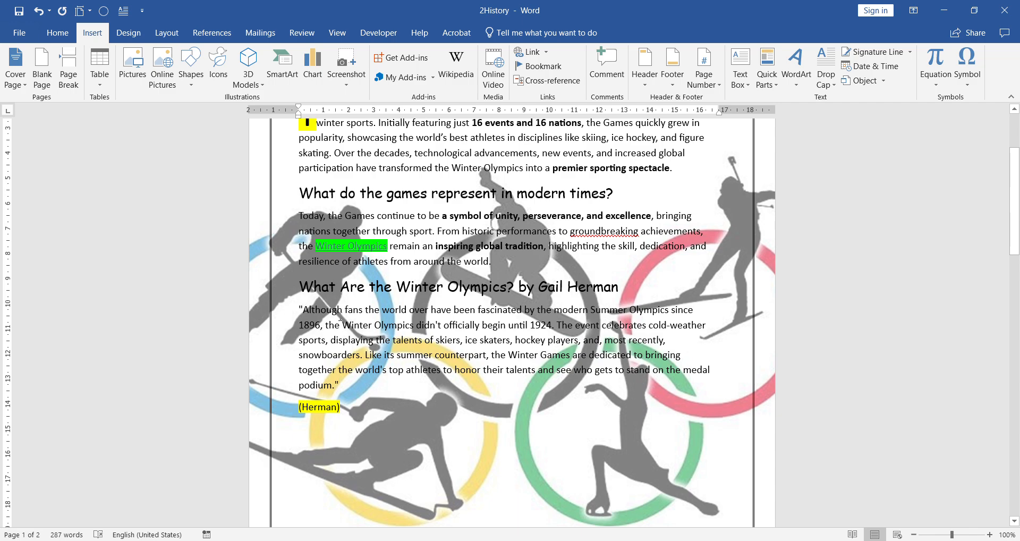
click(58, 33)
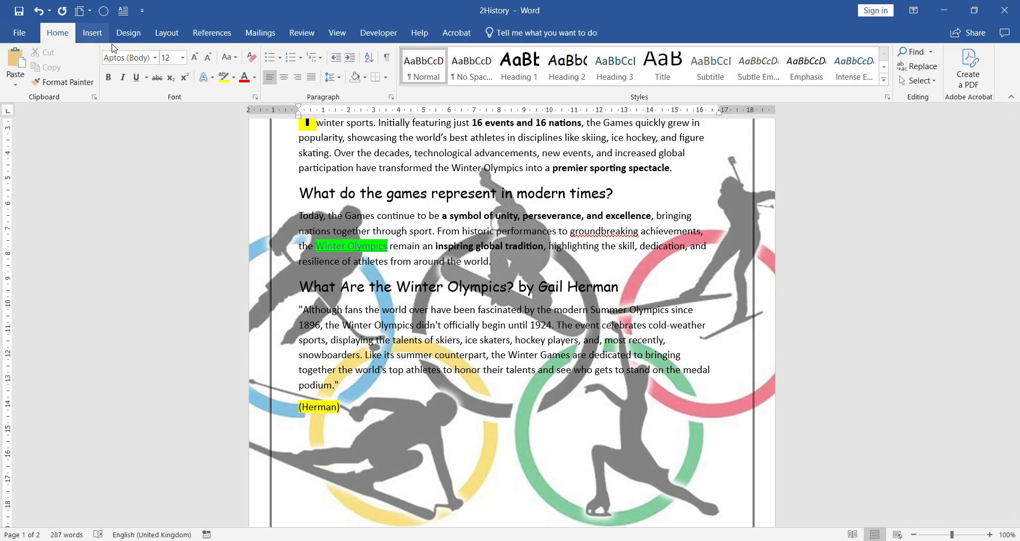
drag(340, 386, 301, 311)
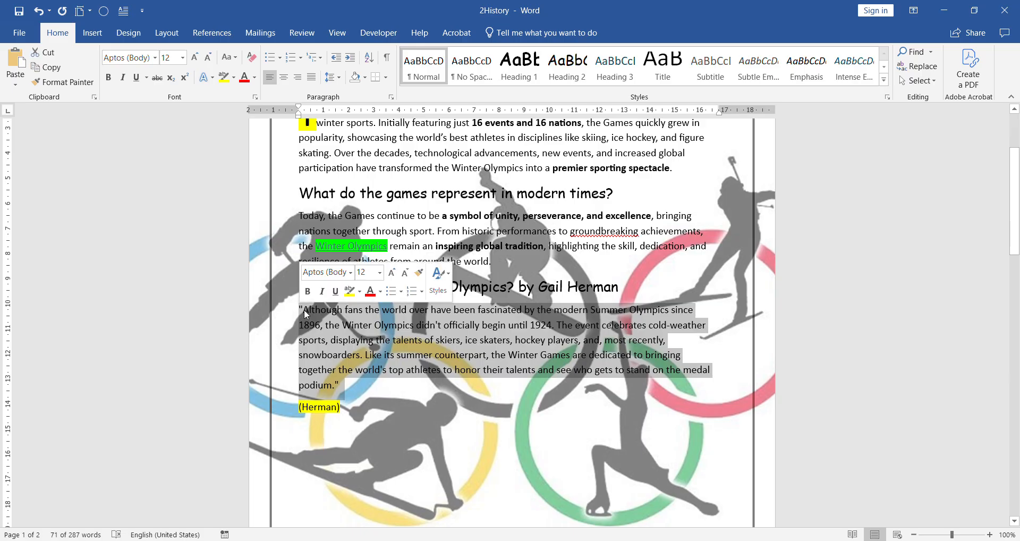
click(395, 340)
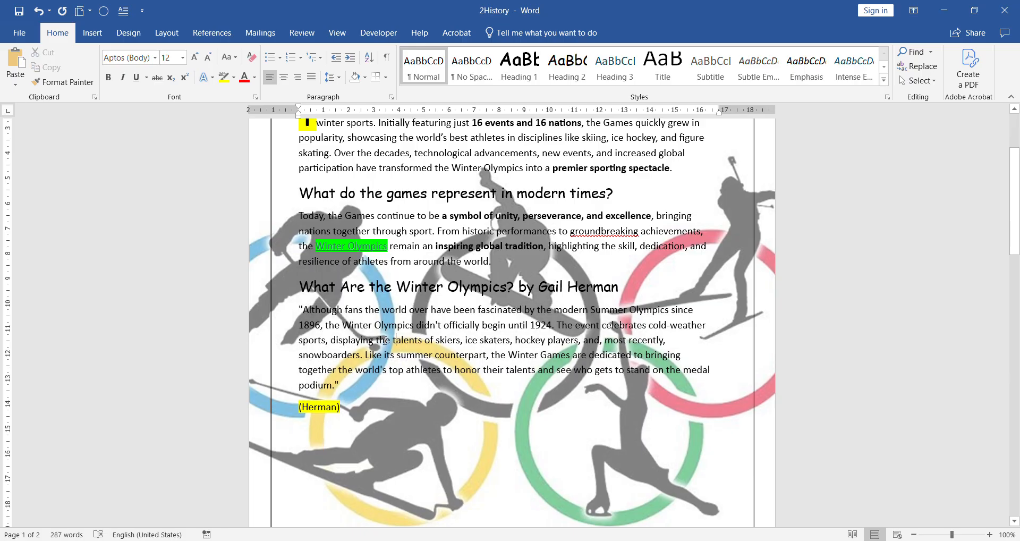
key(ctrl+z)
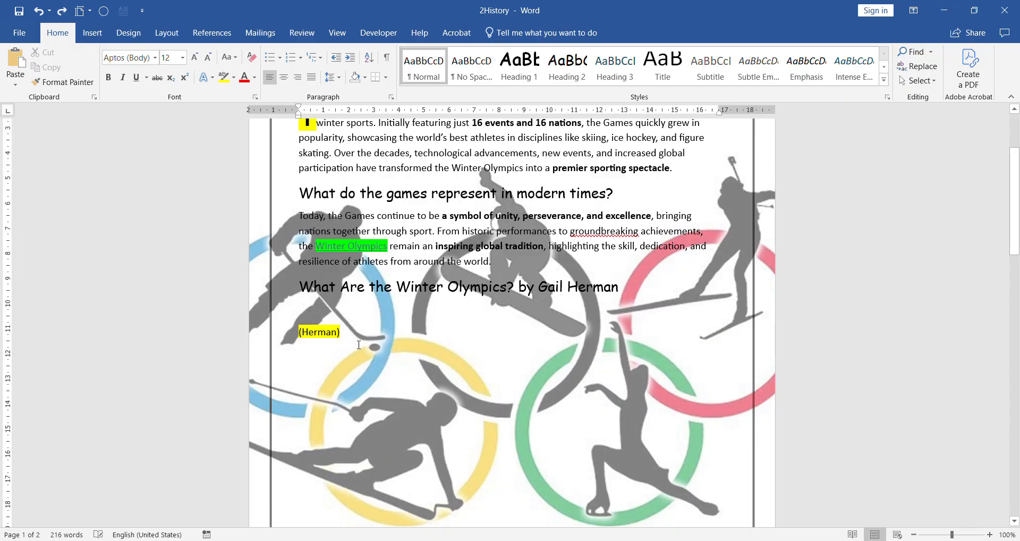
Insert the text from the 2Extract file below the "What Are the Winter Olympics?" heading, with All Files shown in the file selection.
click(93, 33)
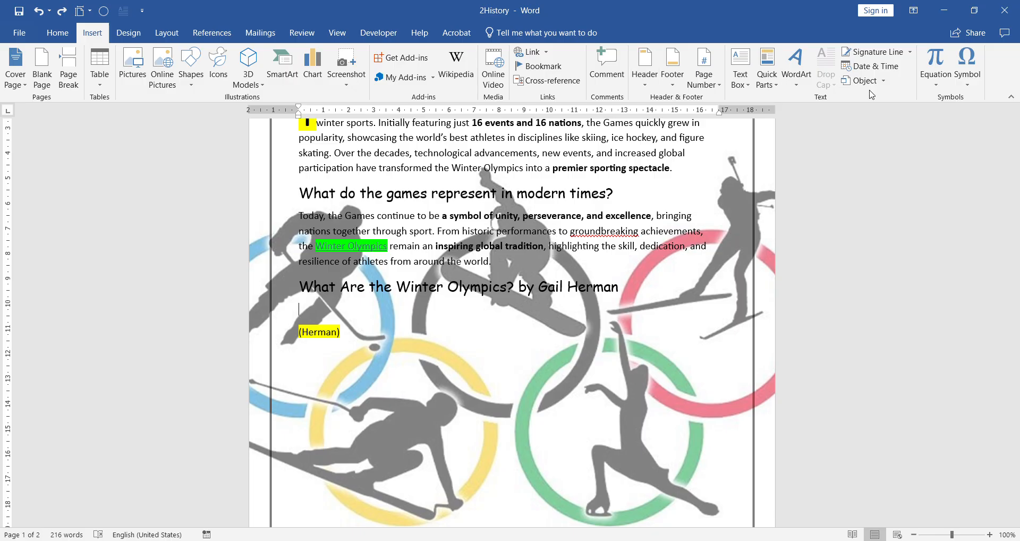
click(883, 80)
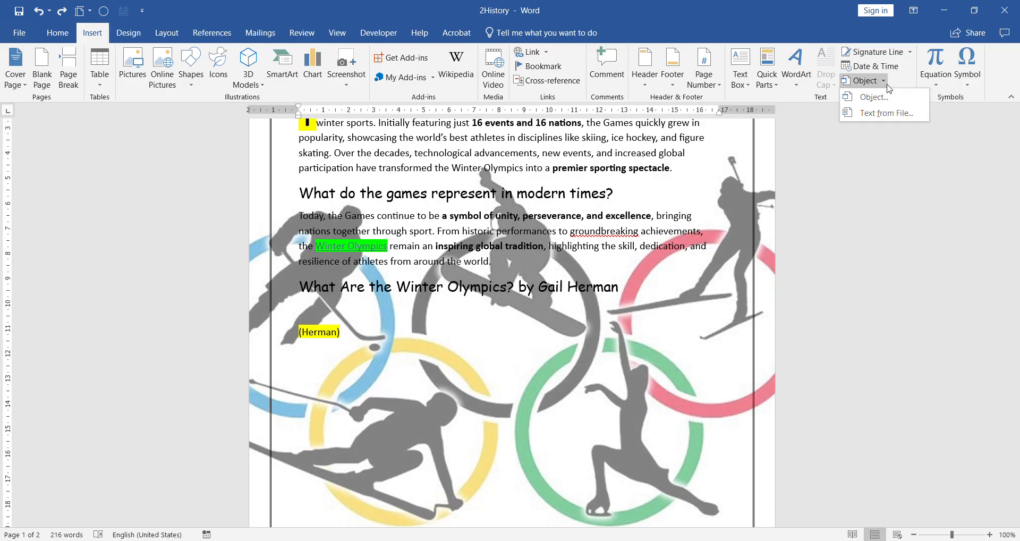
click(880, 119)
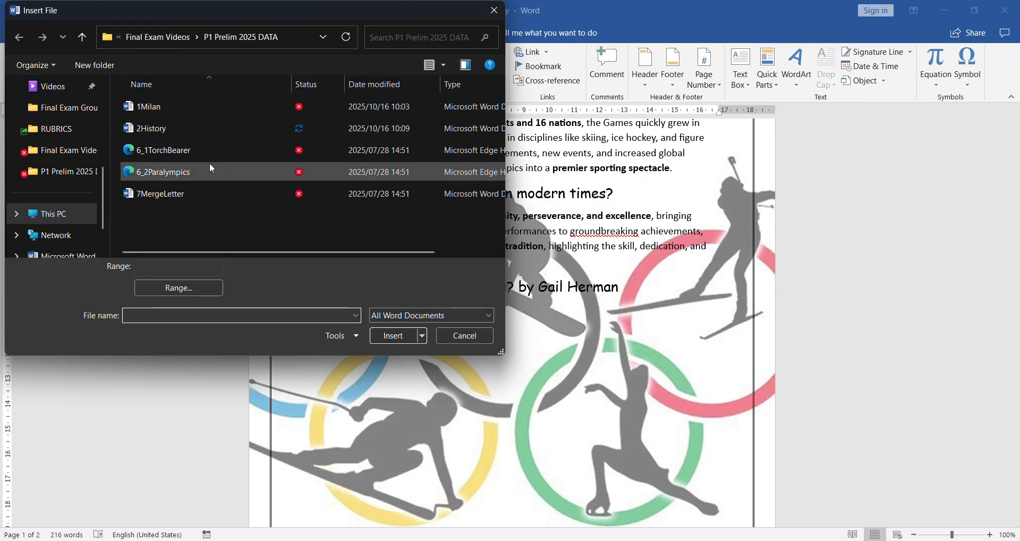
click(480, 319)
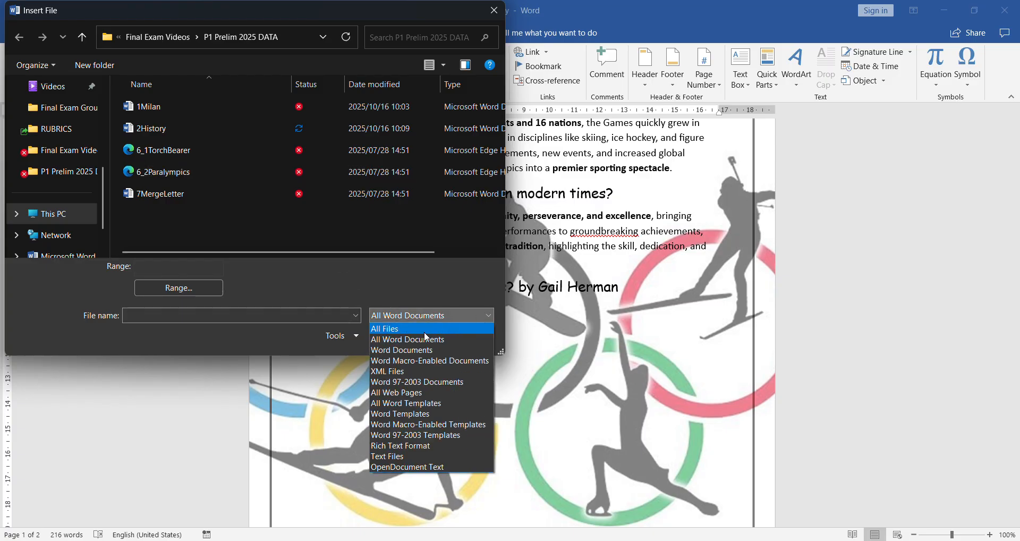
click(424, 332)
double_click(164, 160)
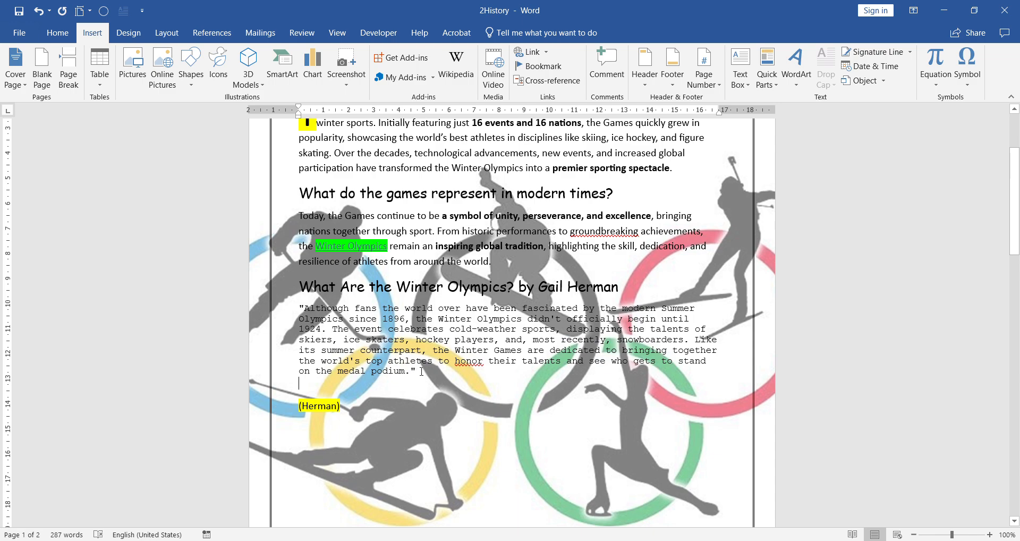
Compare the inserted extract's font with the previous paragraph and set the whole extract to Aptos.
drag(421, 371, 298, 308)
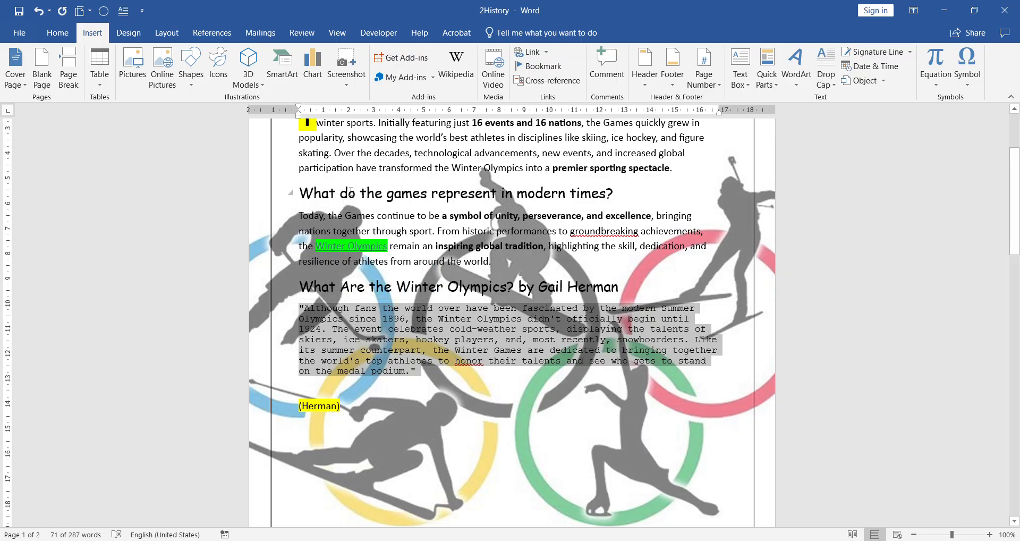
click(58, 33)
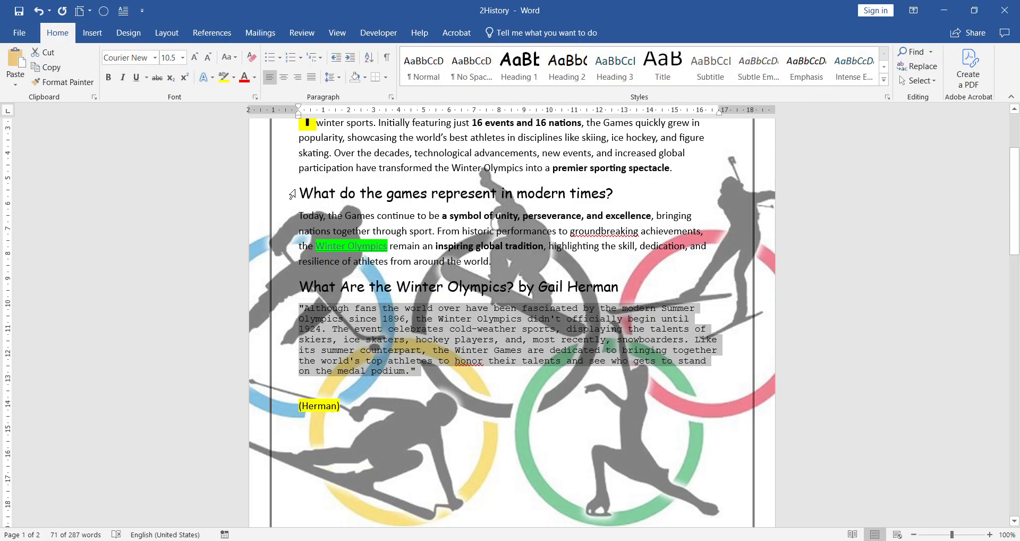
click(373, 230)
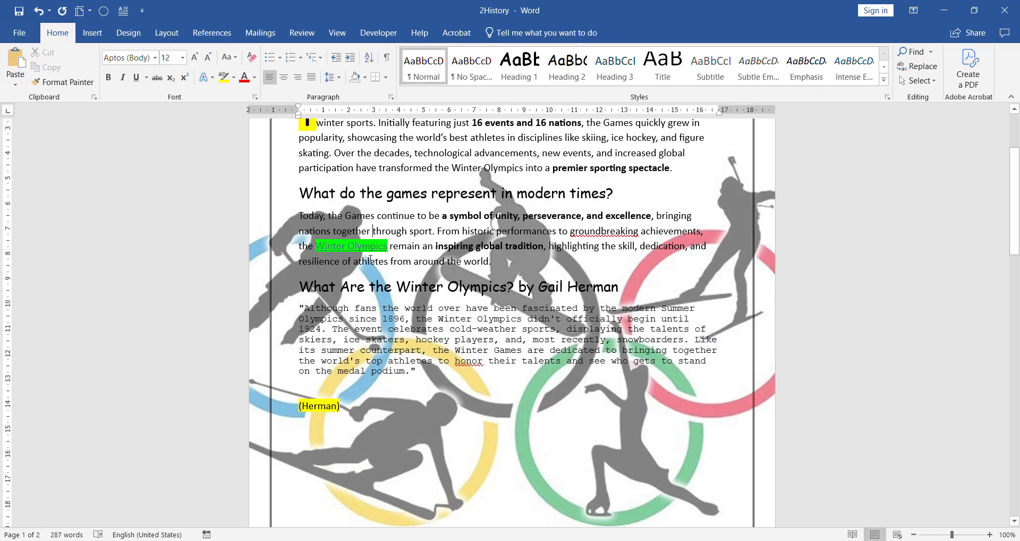
click(369, 329)
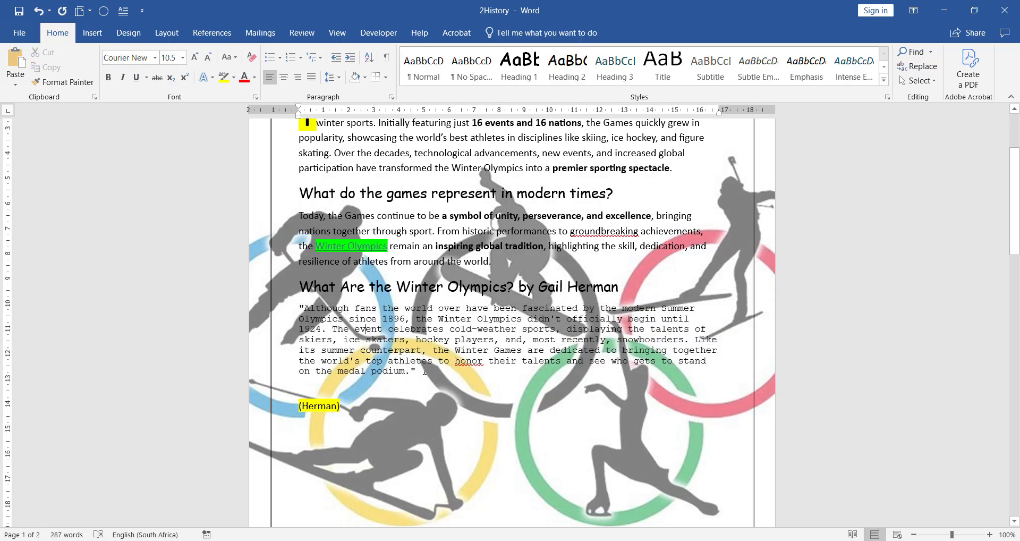
drag(425, 371, 297, 307)
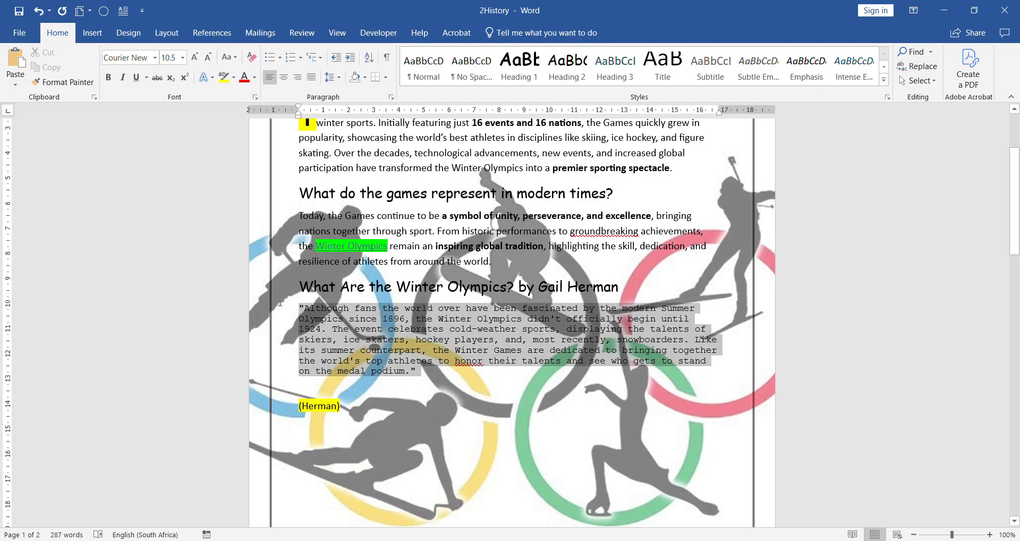
click(155, 58)
click(149, 109)
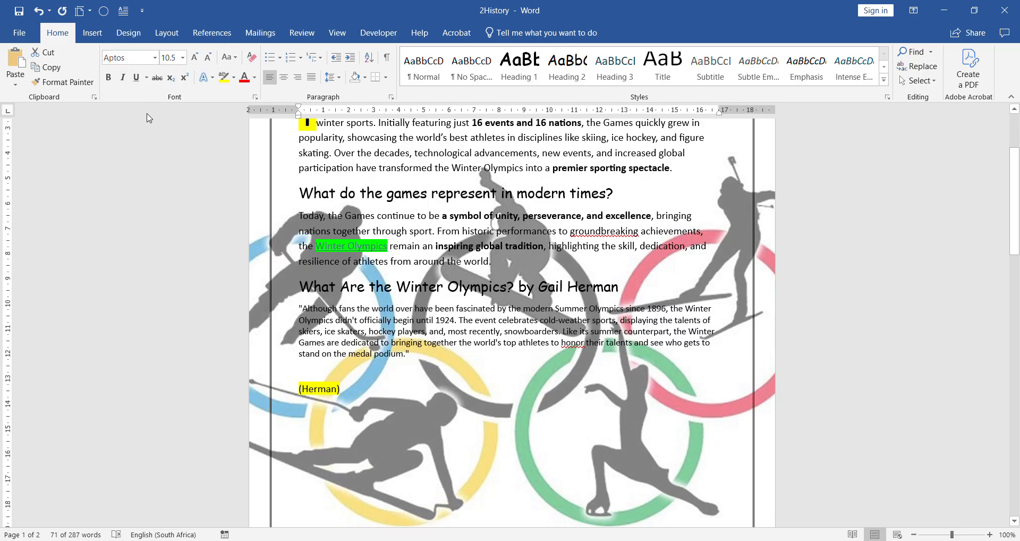
Check the previous paragraph's font size and set the inserted extract to size 12.
click(383, 228)
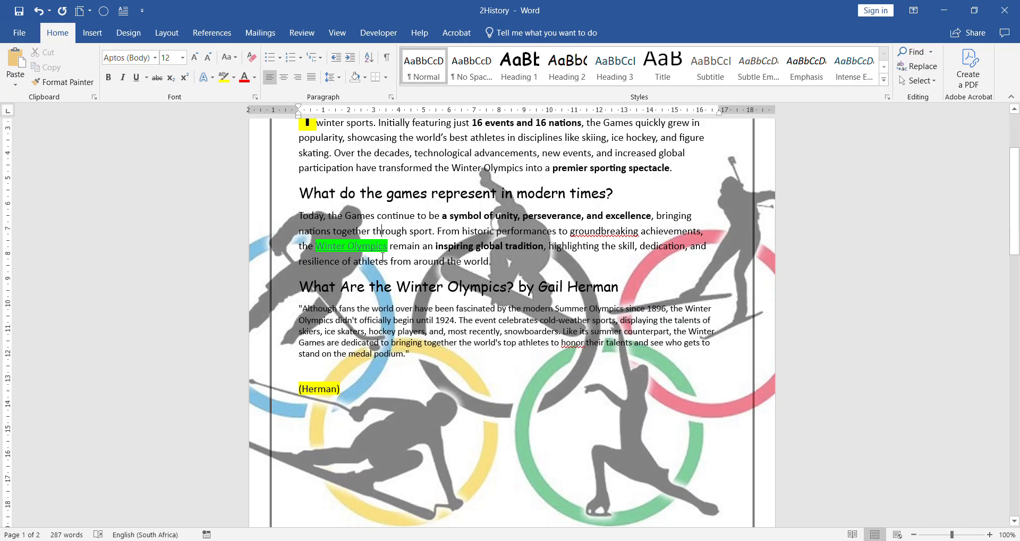
drag(414, 354, 293, 309)
key(ctrl+c)
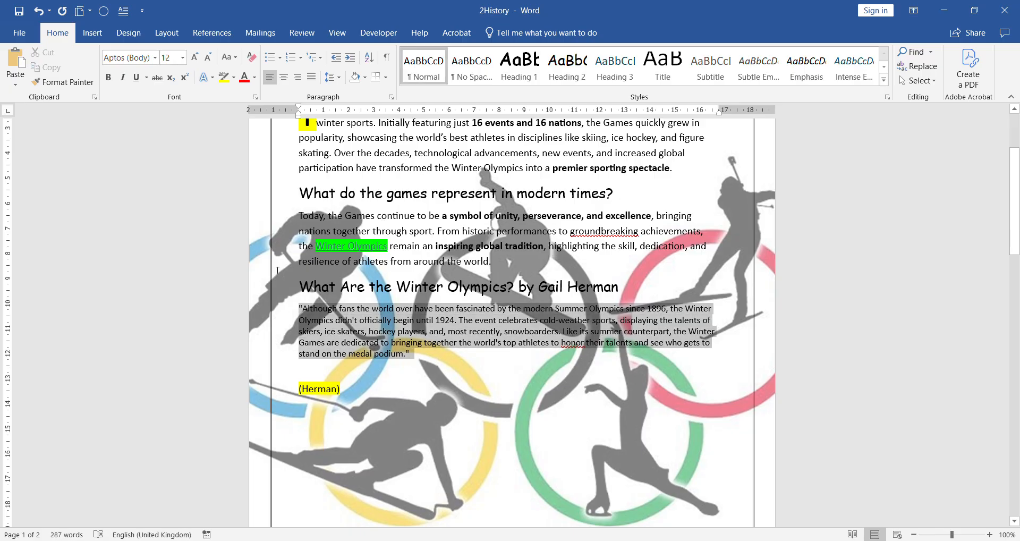
click(183, 57)
click(170, 130)
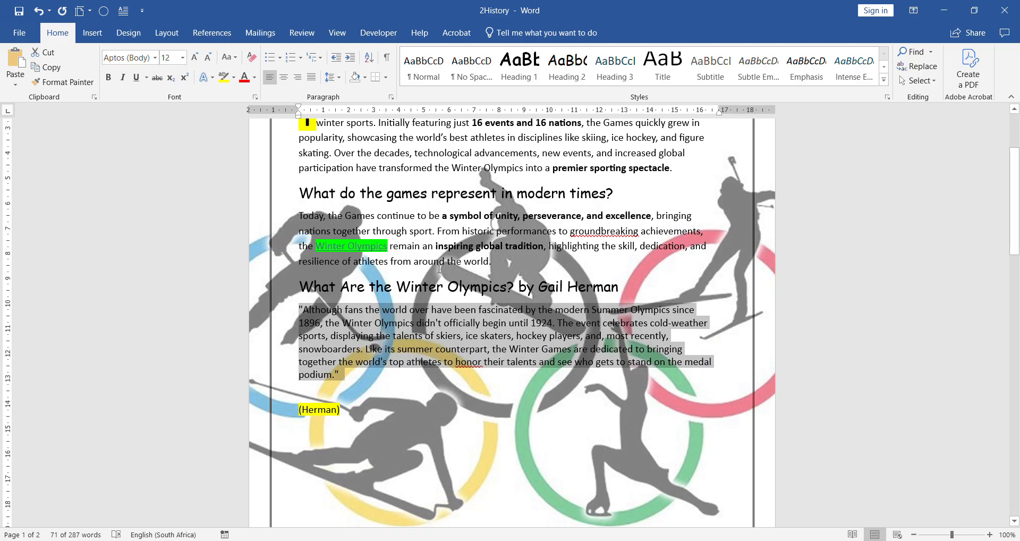
Undo the font and size changes on the inserted extract and delete its text from the document.
key(ctrl+z)
key(ctrl+z)
key(ctrl+z)
key(ctrl+z)
key(ctrl+z)
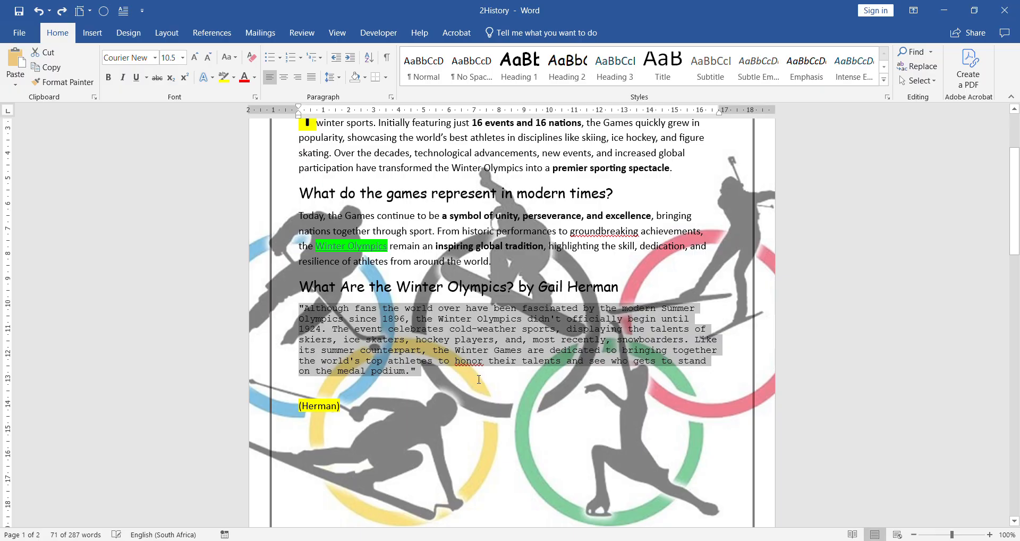
key(BackSpace)
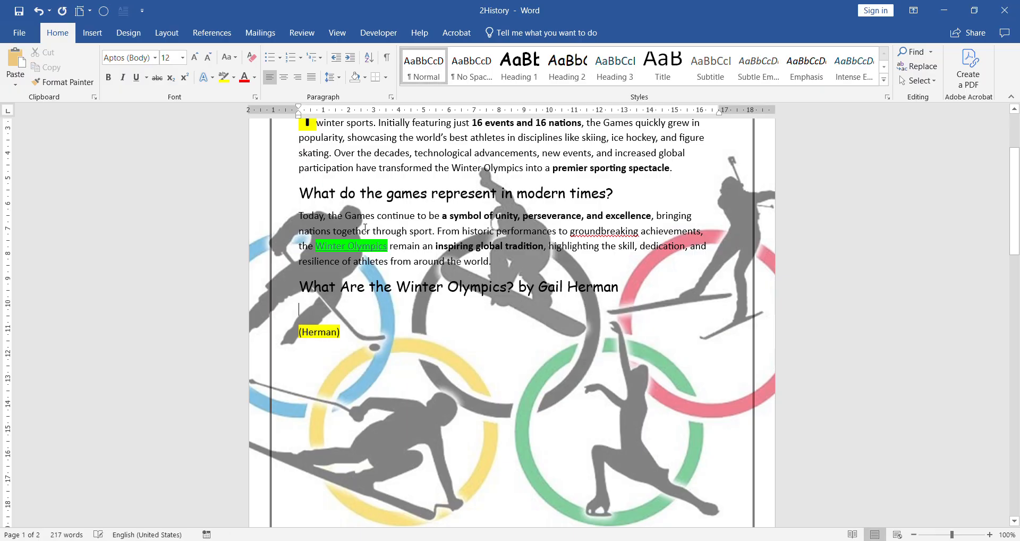
Paste the copied 2Extract text into the empty line above the citation and save the document.
key(alt+Tab)
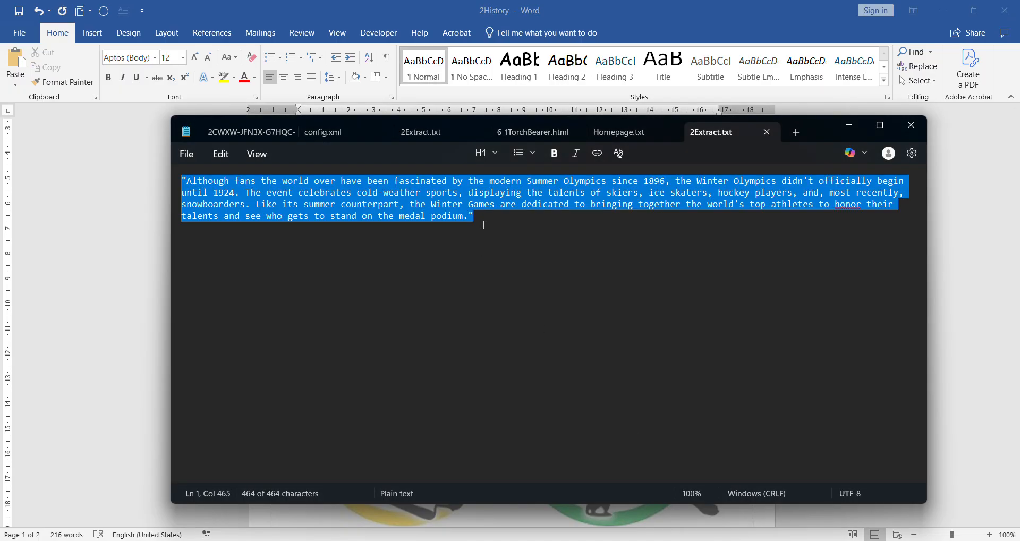
click(849, 125)
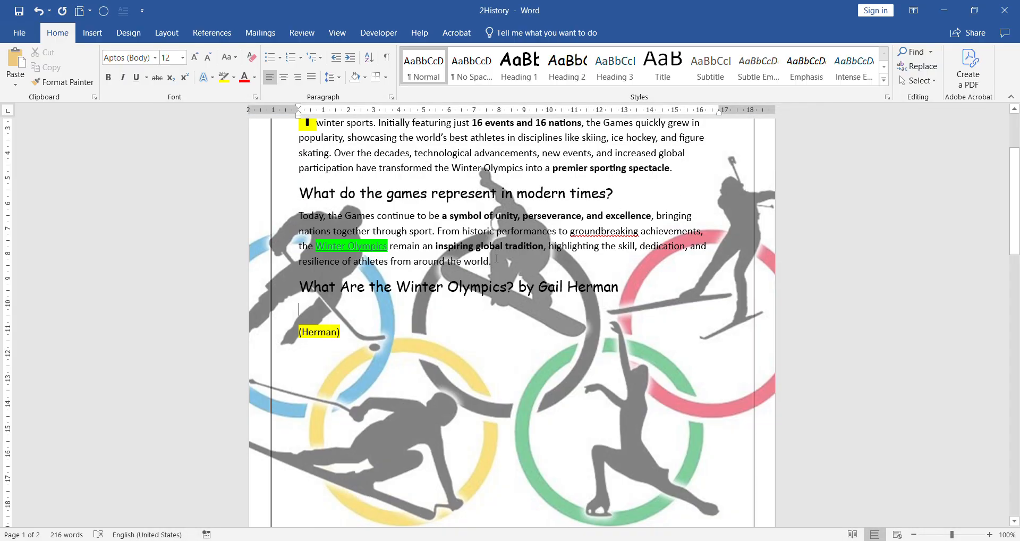
key(ctrl+v)
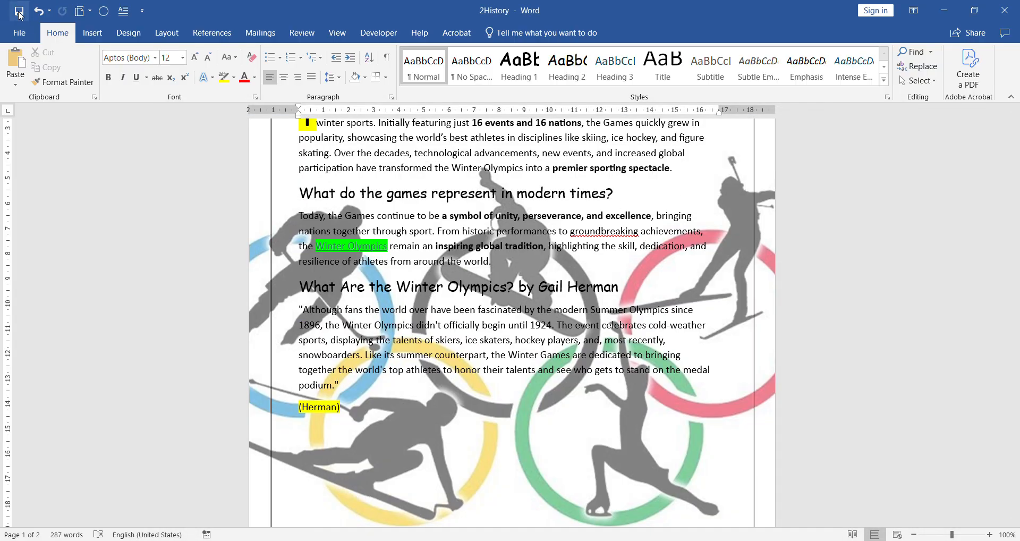
click(19, 12)
Switch to the exam PDF and read question 2.6 about editing the citation to display the year.
key(alt+Tab)
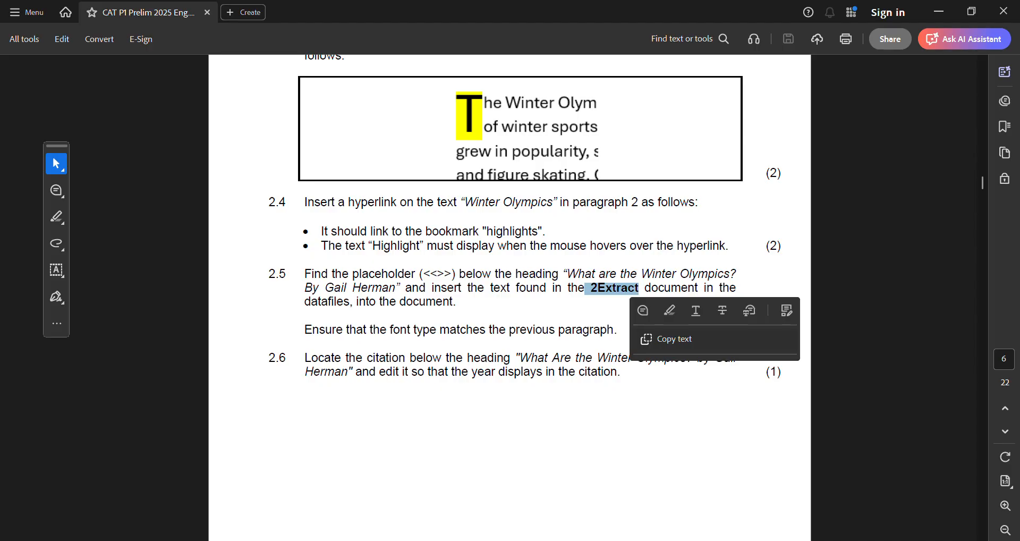
click(463, 294)
scroll(480, 292, down, 7)
scroll(480, 293, up, 1)
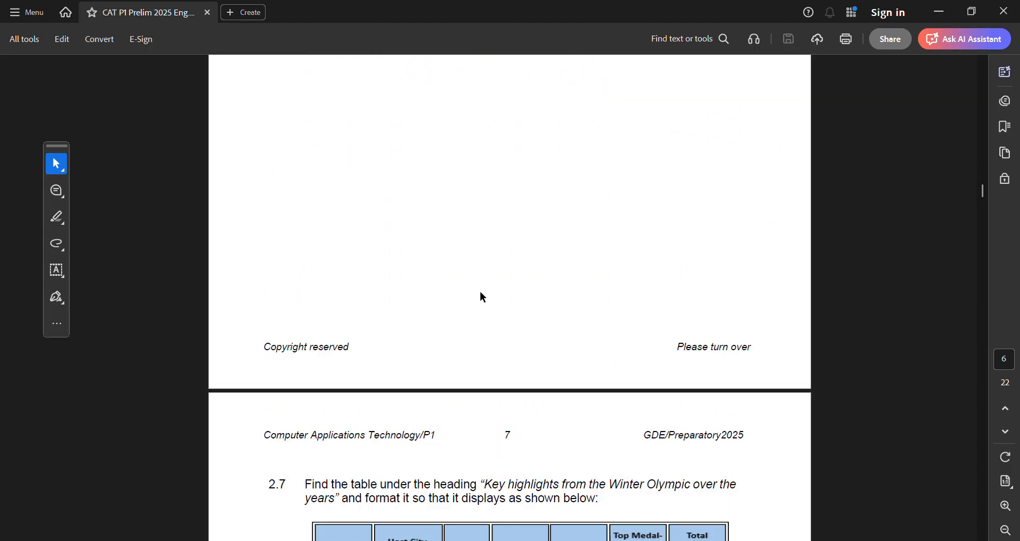
scroll(480, 290, up, 3)
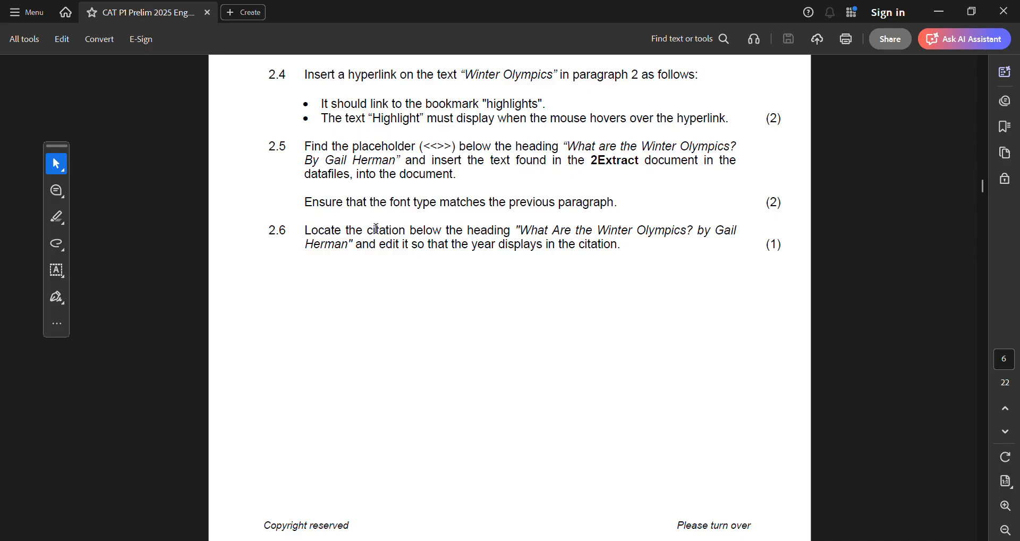
Return to 2History from the exam PDF and edit the citation below the Gail Herman extract so its year is no longer suppressed.
drag(376, 228, 686, 231)
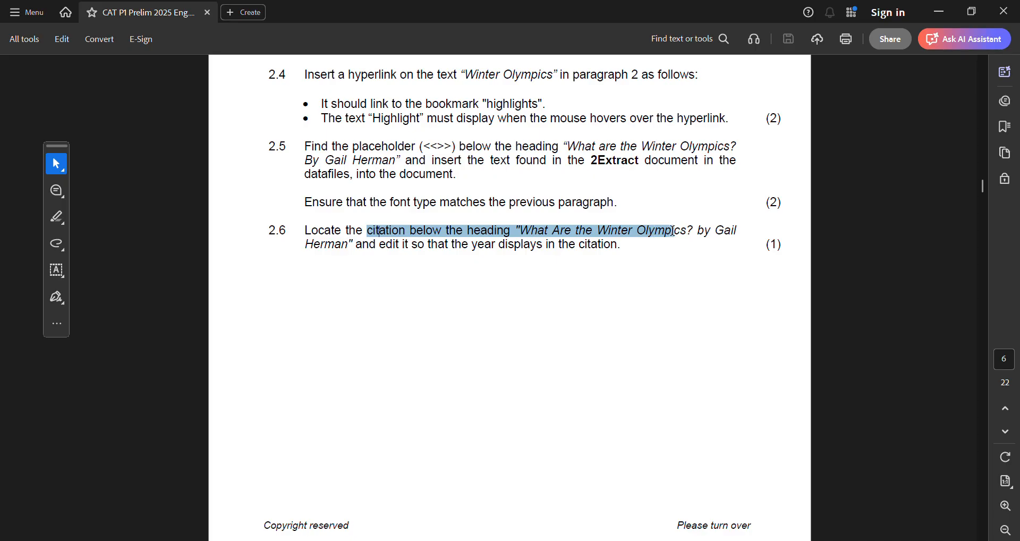
click(402, 248)
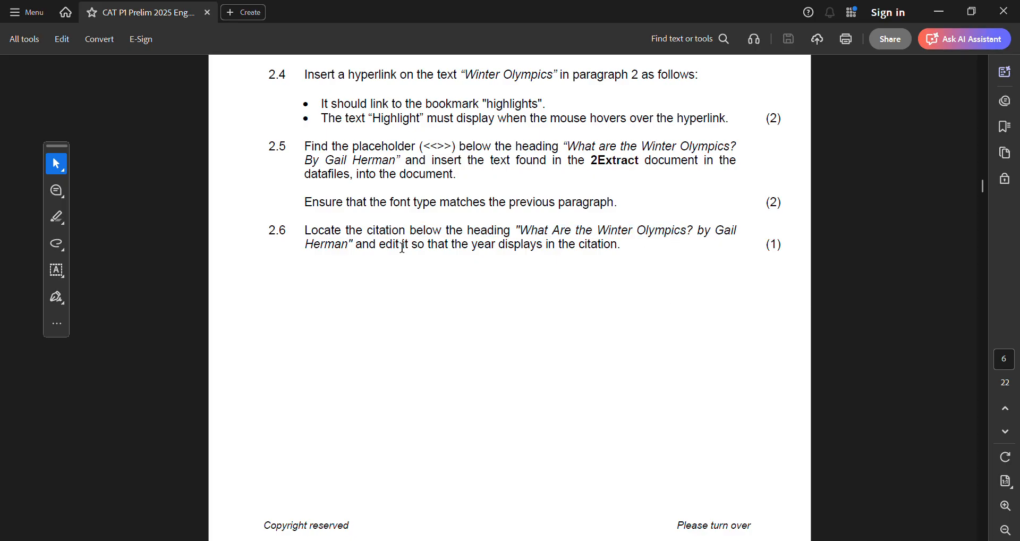
drag(403, 248, 620, 248)
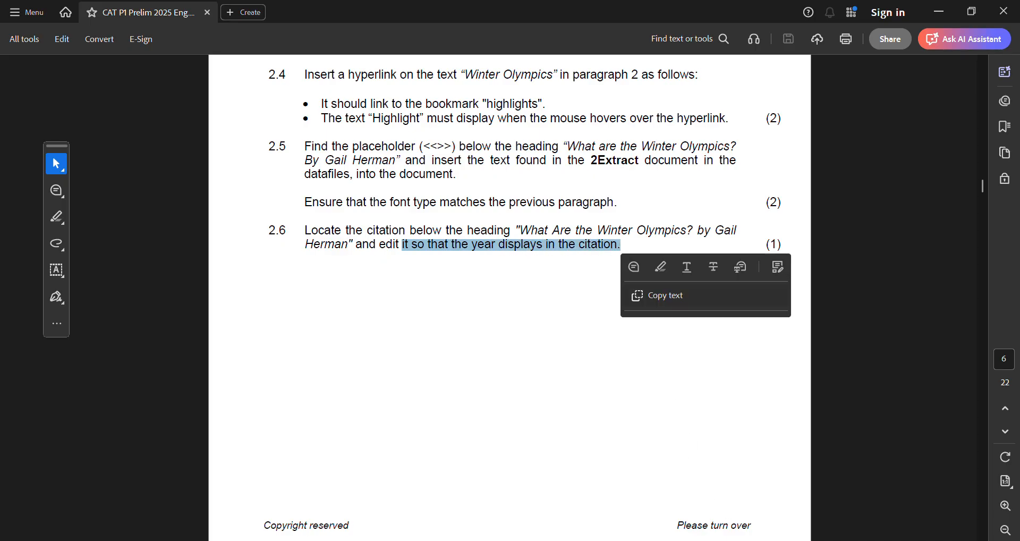
key(alt+Tab)
scroll(328, 312, down, 3)
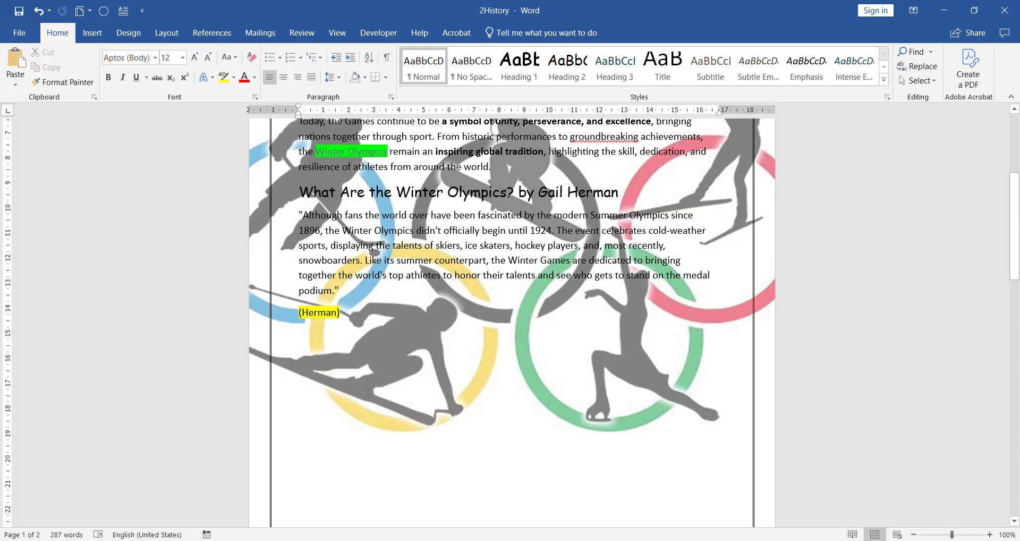
click(325, 312)
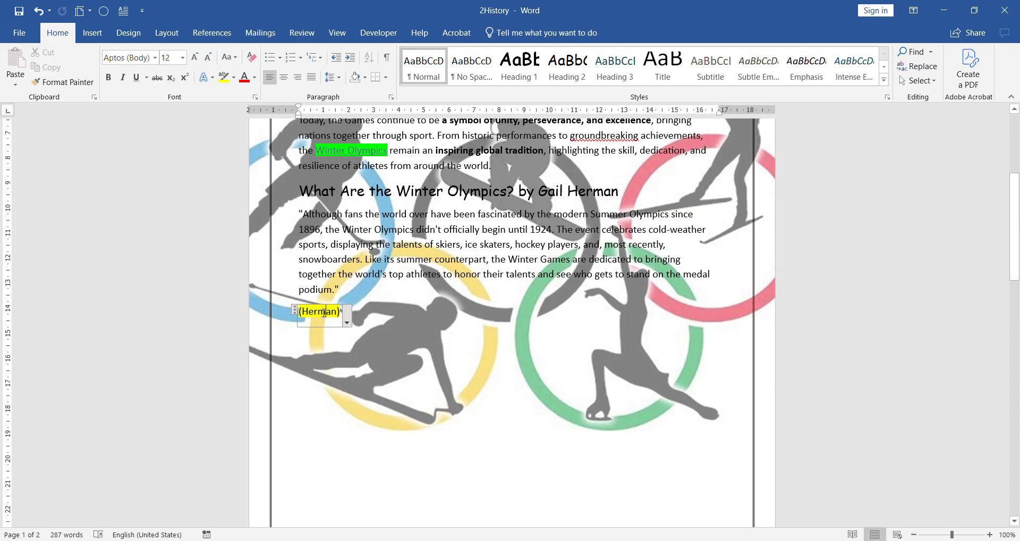
right_click(324, 312)
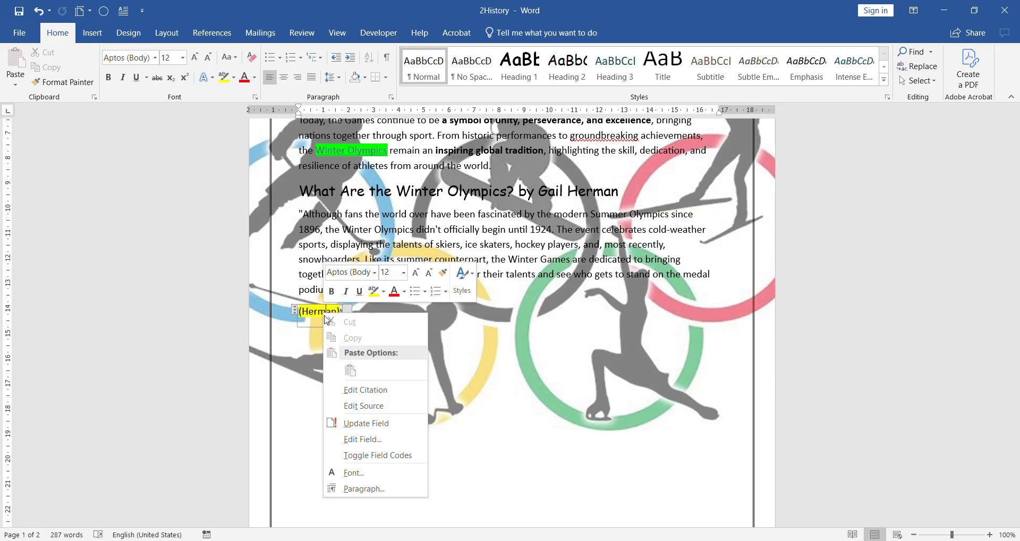
click(395, 391)
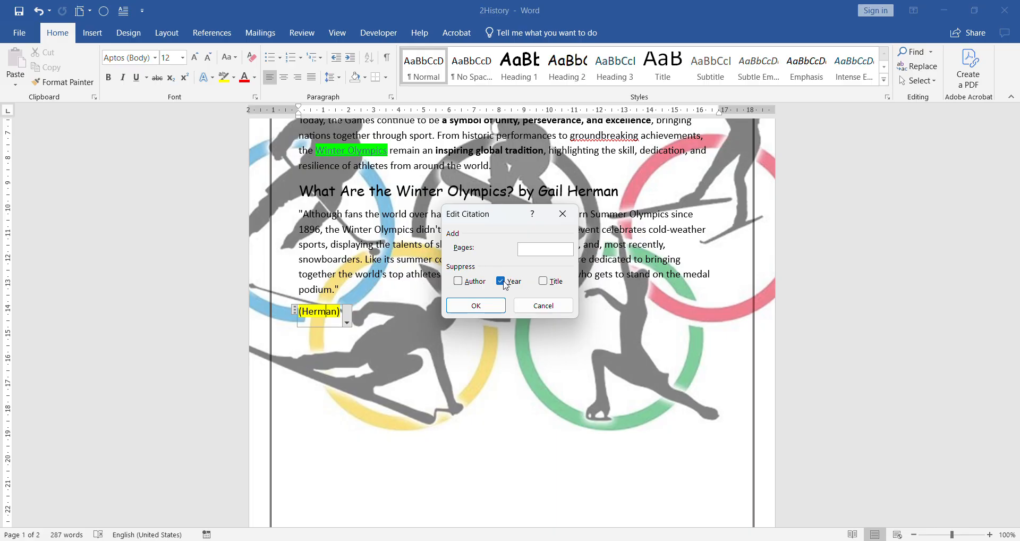
click(504, 285)
click(473, 307)
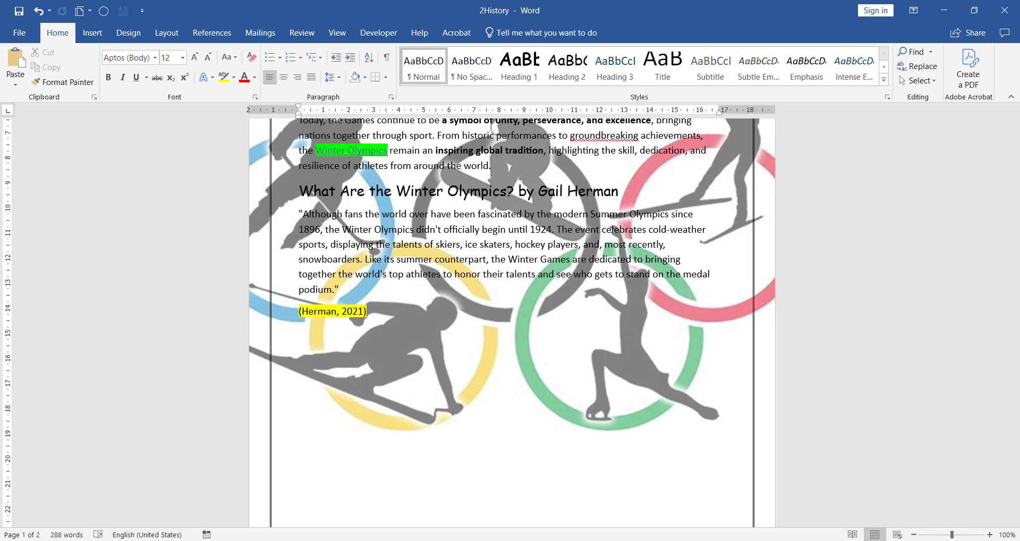
Switch to the exam PDF and read question 2.7, including the example table and the header-row fill note.
key(alt+Tab)
scroll(562, 319, down, 15)
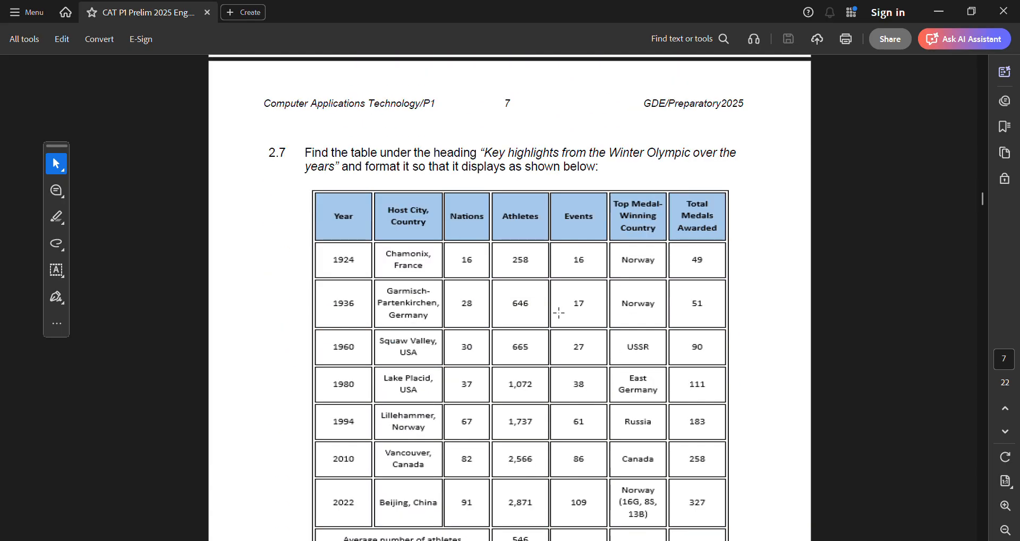
scroll(559, 312, up, 5)
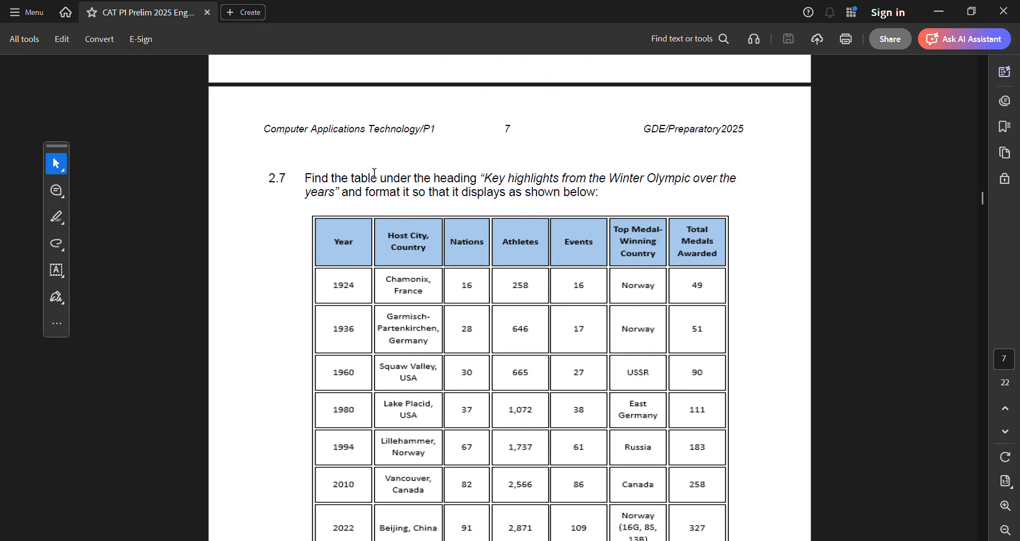
drag(390, 177, 598, 193)
scroll(619, 222, down, 3)
scroll(515, 305, down, 1)
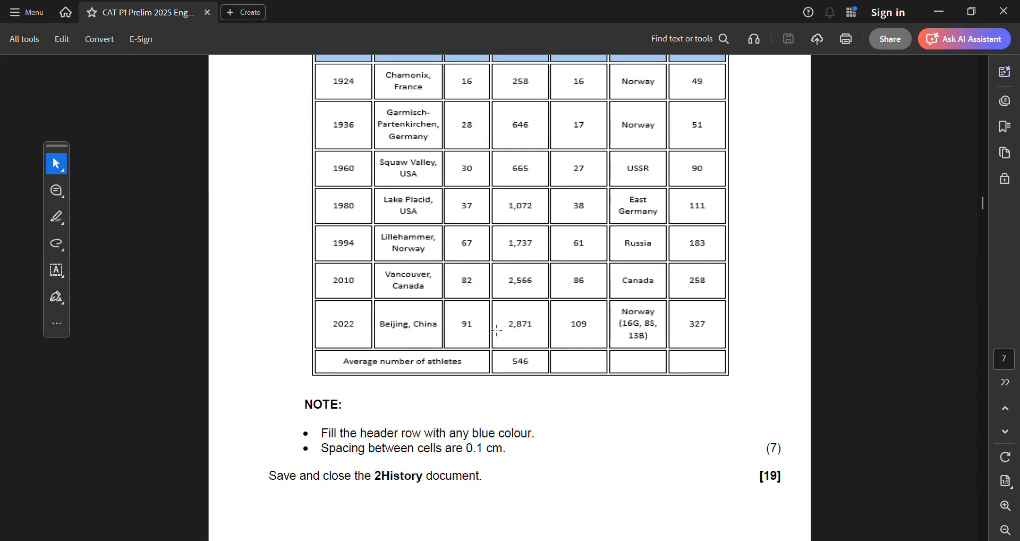
scroll(497, 329, up, 2)
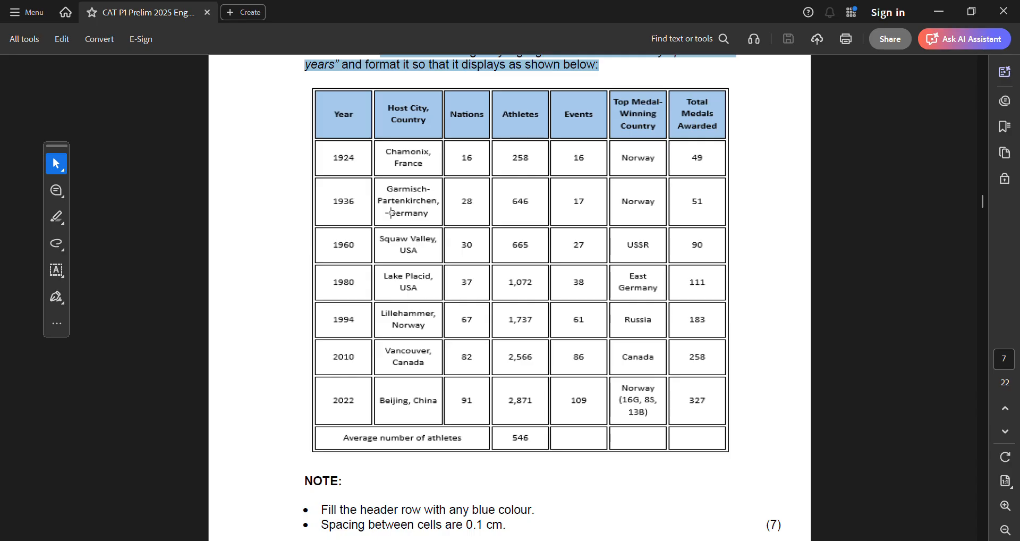
scroll(430, 340, down, 1)
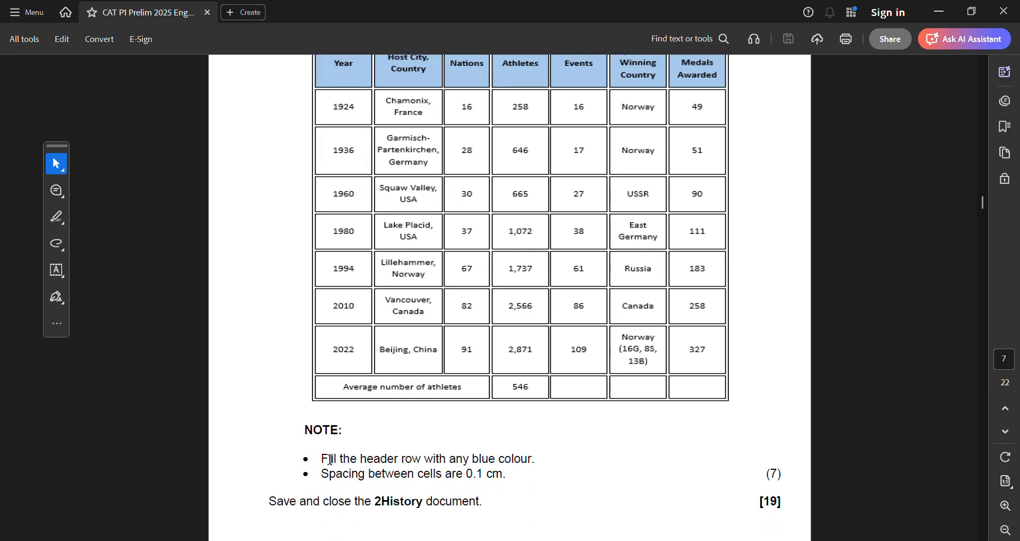
drag(324, 459, 514, 460)
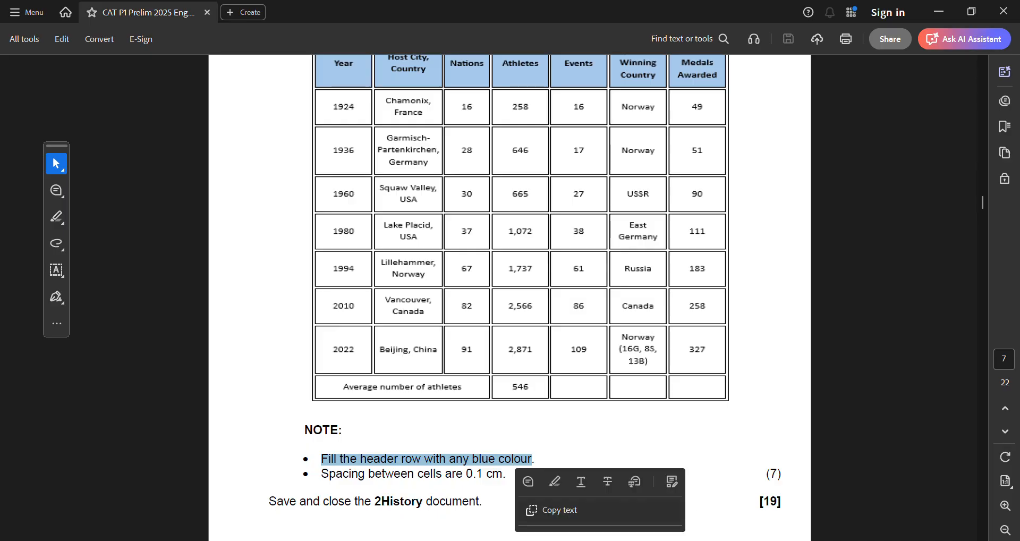
Return to 2History, shade the header row of the Winter Olympics highlights table blue and save the document.
key(alt+Tab)
scroll(470, 250, down, 10)
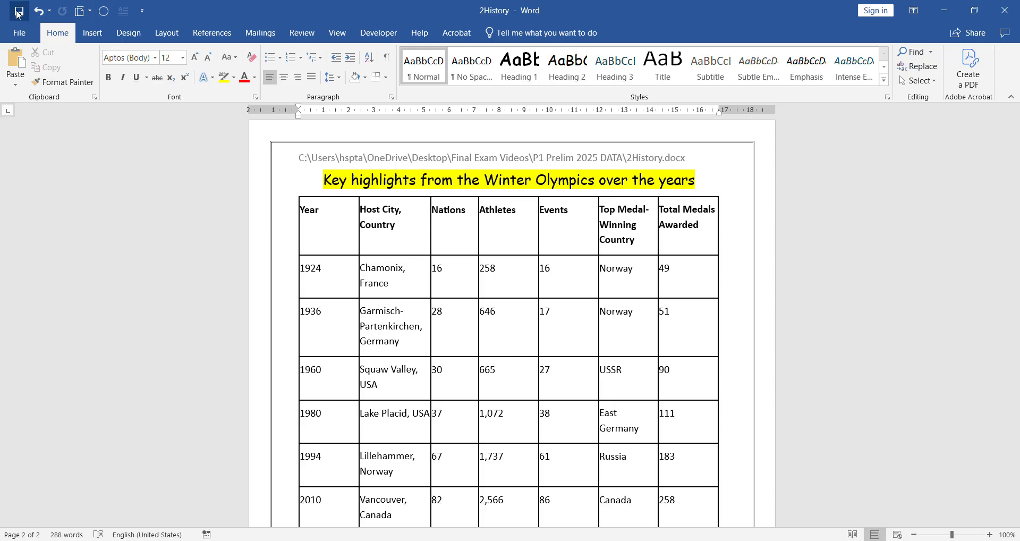
click(415, 139)
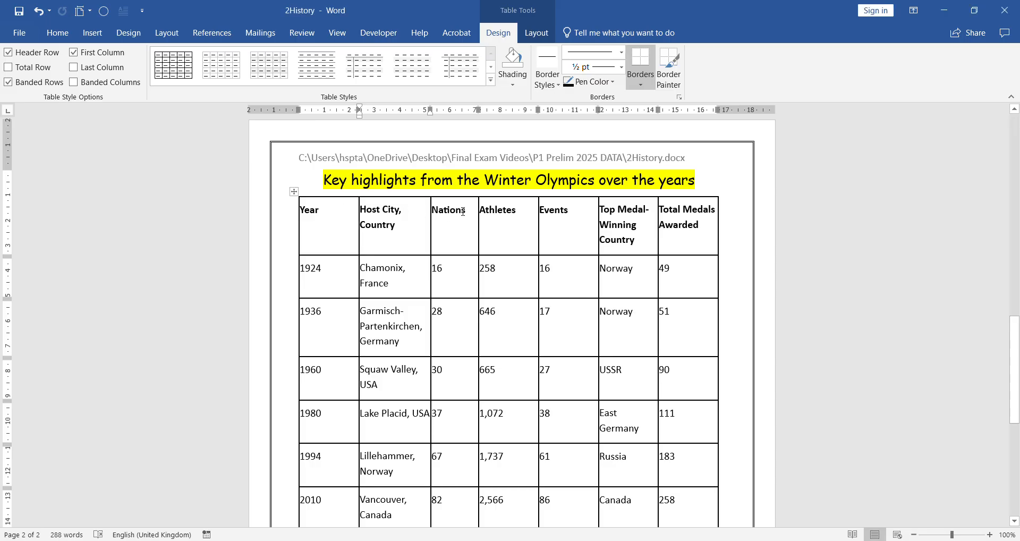
drag(332, 213, 700, 228)
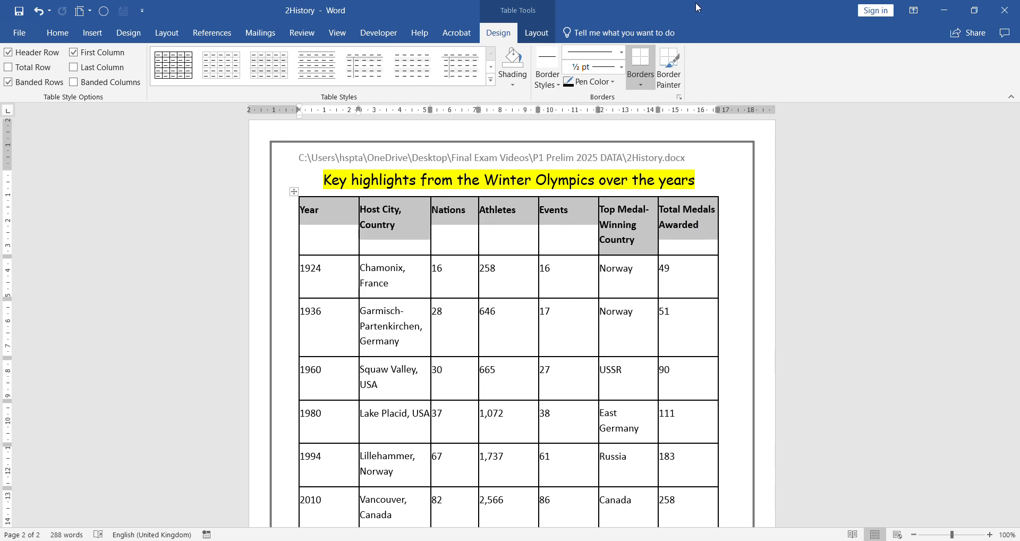
double_click(661, 8)
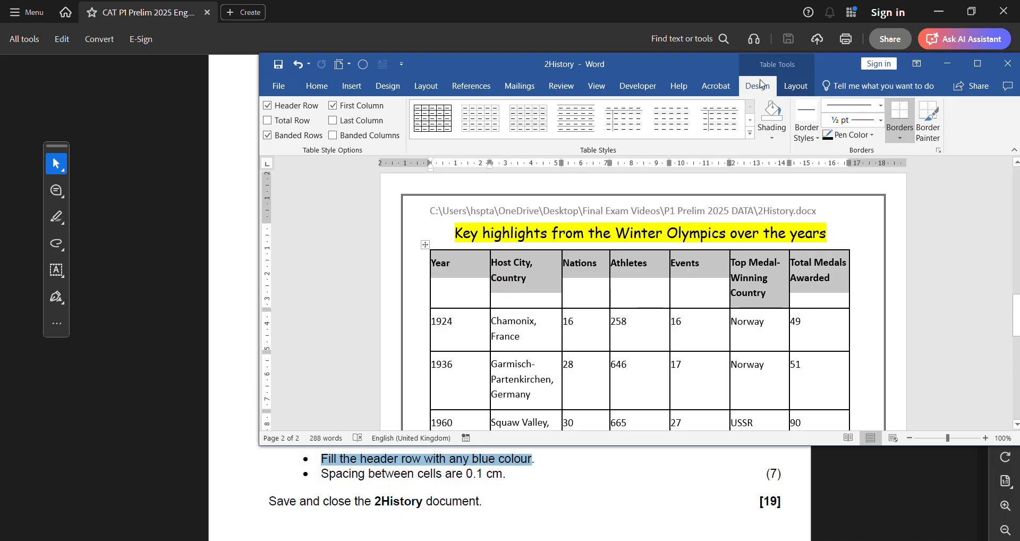
double_click(703, 57)
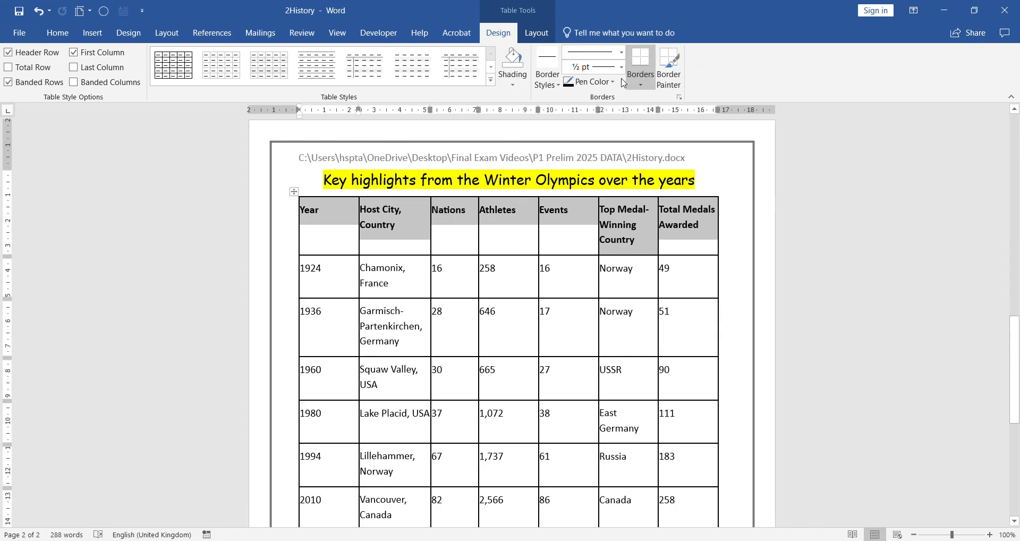
click(519, 90)
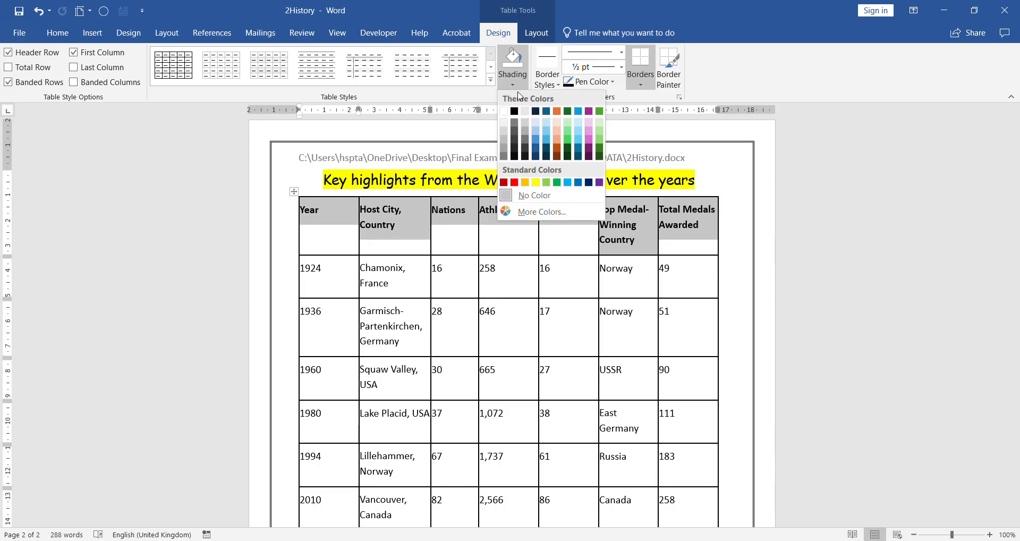
click(549, 140)
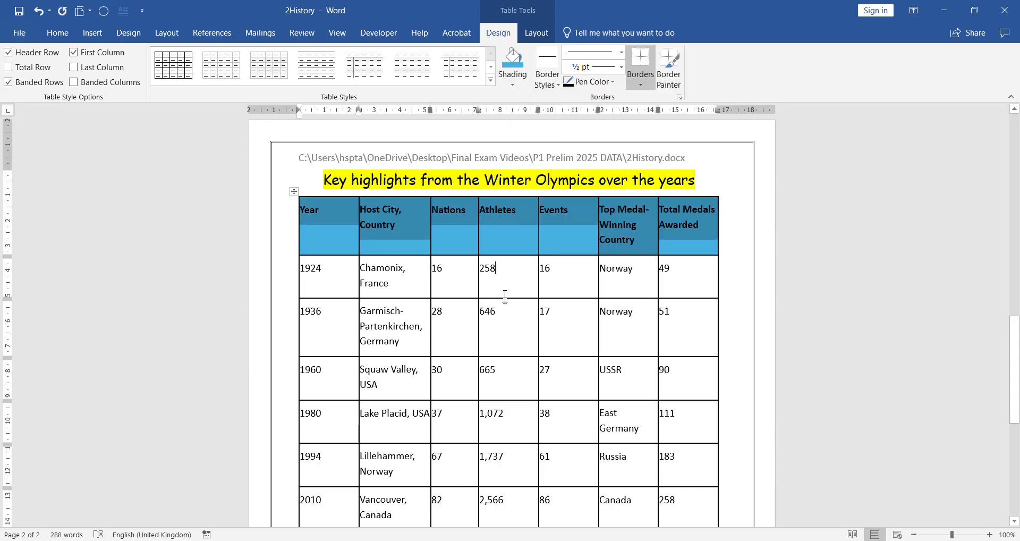
click(21, 11)
Check the cell-spacing note in the exam PDF and set the spacing between the highlights table's cells to 0.1 cm.
key(alt+Tab)
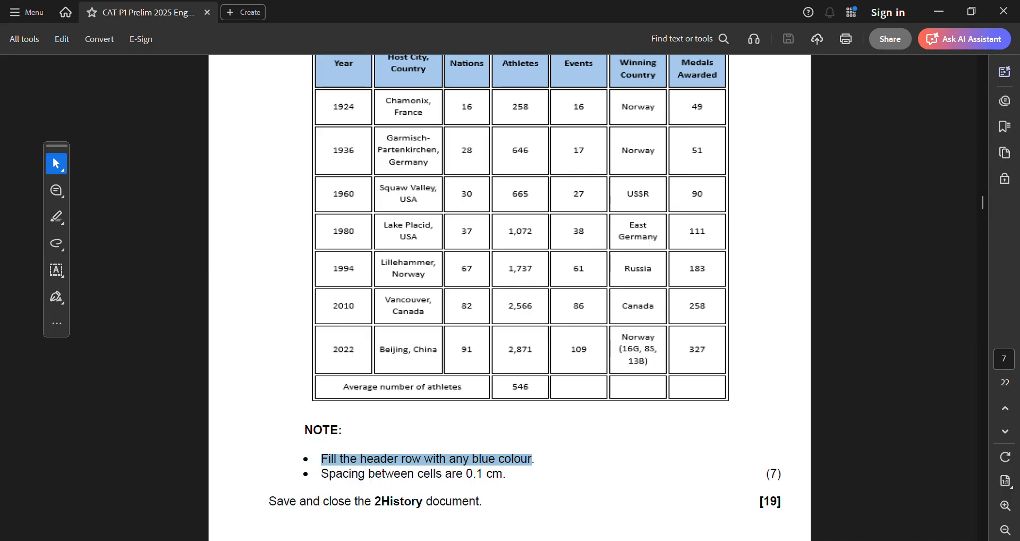
drag(322, 475, 504, 476)
key(alt+Tab)
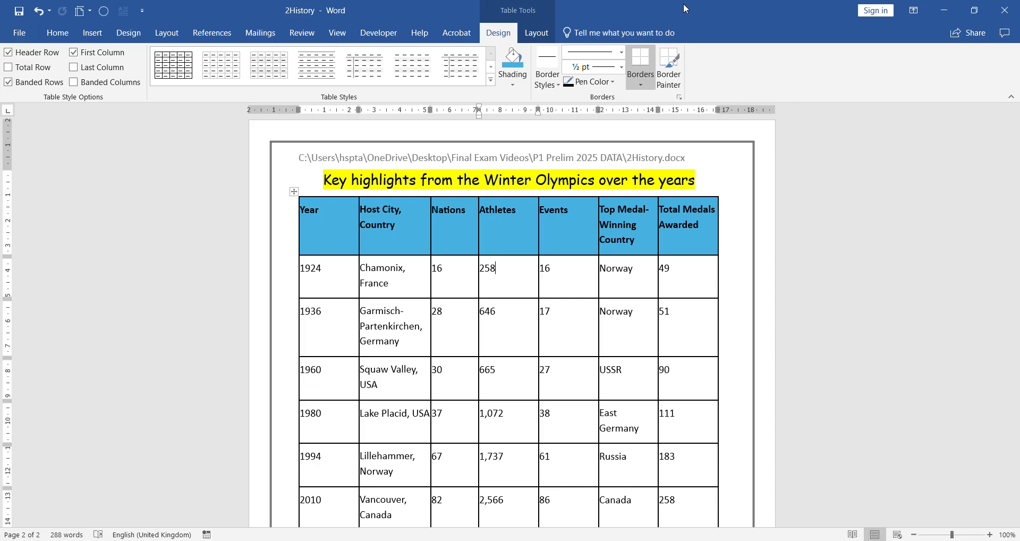
drag(664, 11, 588, 90)
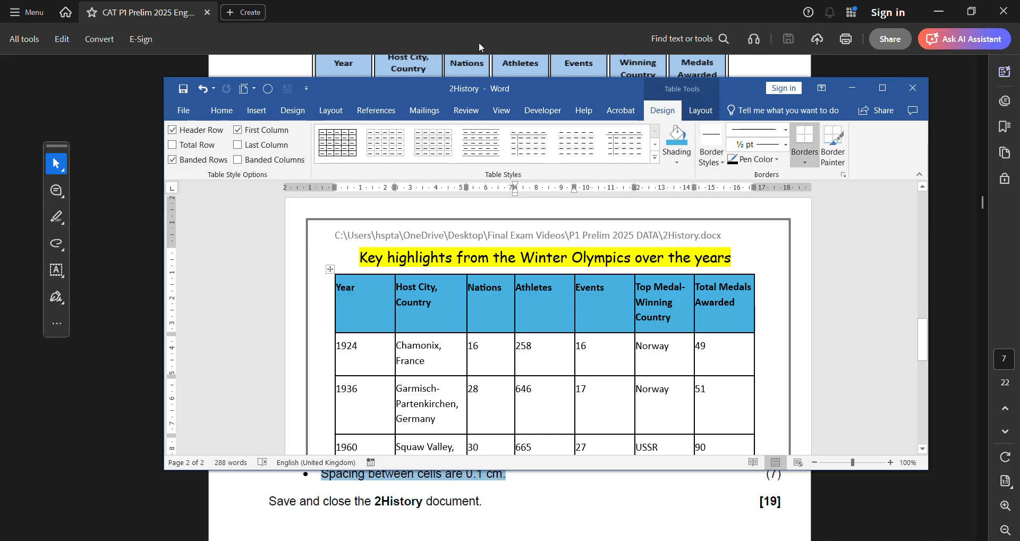
double_click(735, 89)
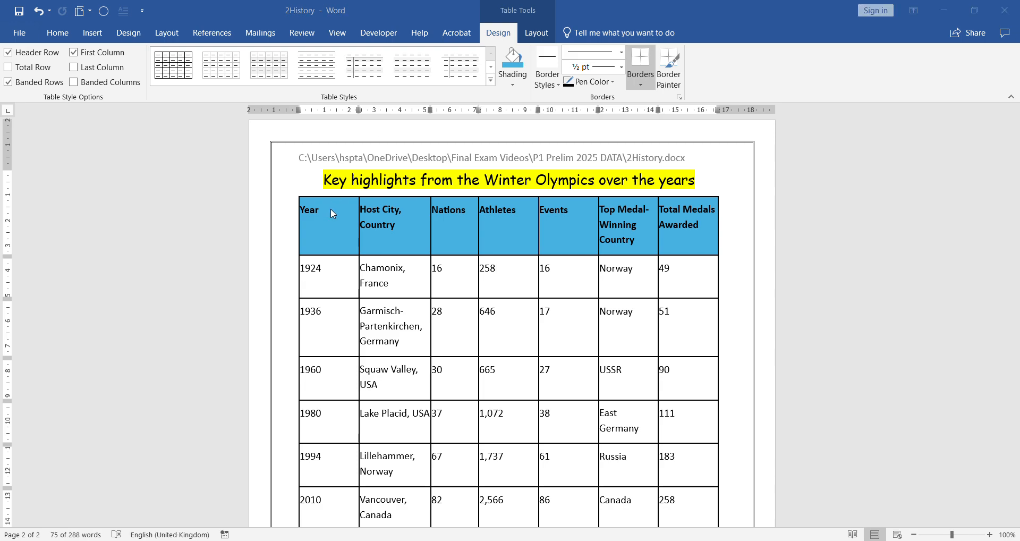
click(294, 191)
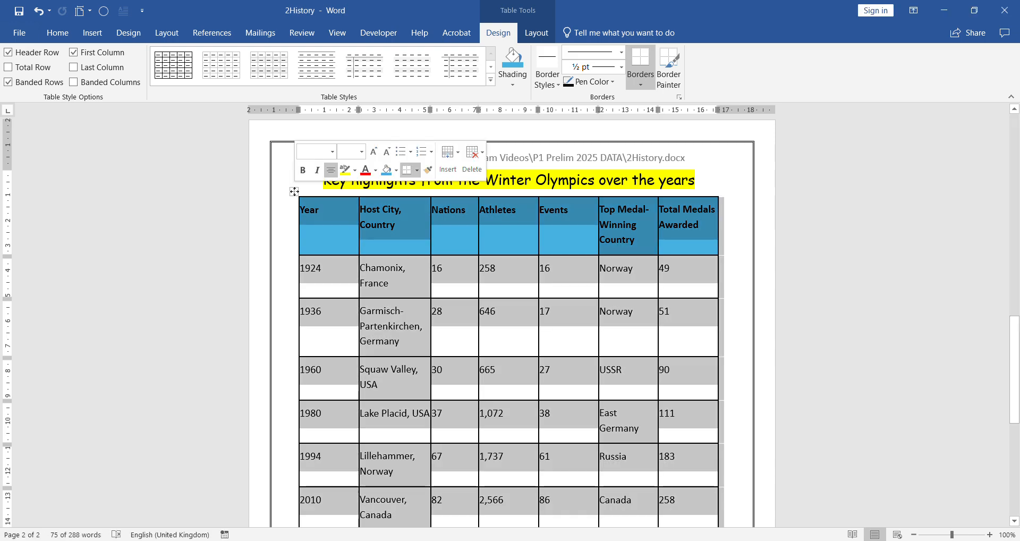
right_click(324, 209)
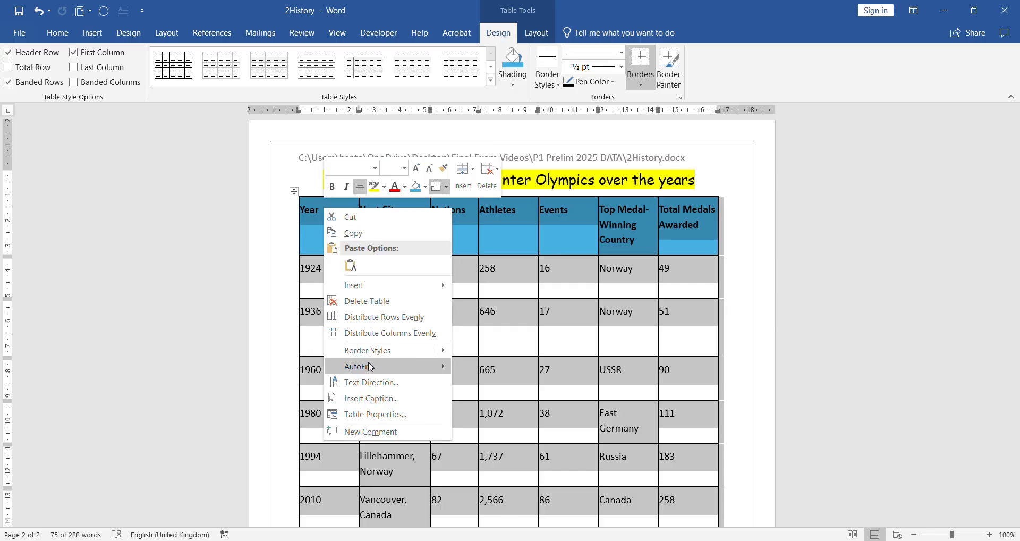
click(392, 420)
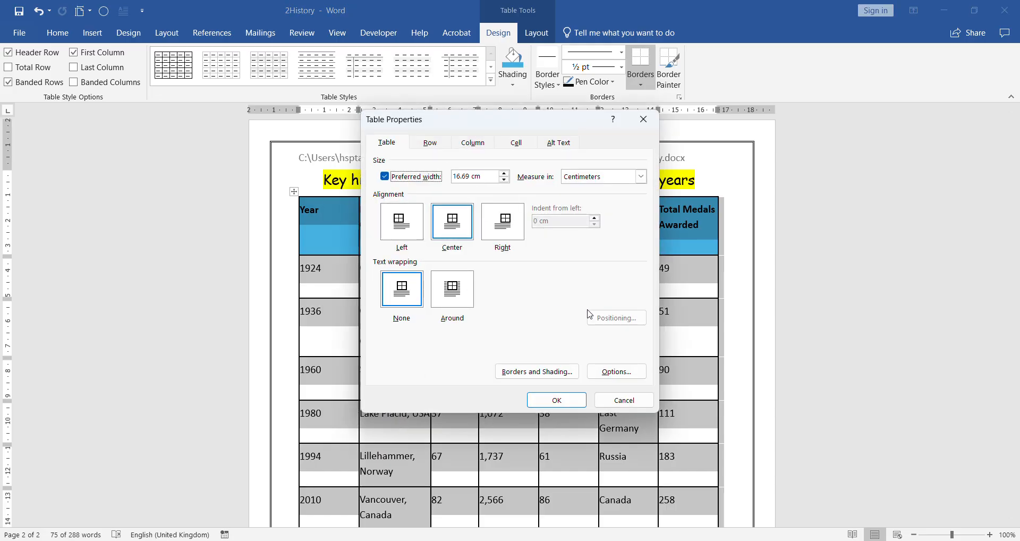
click(625, 378)
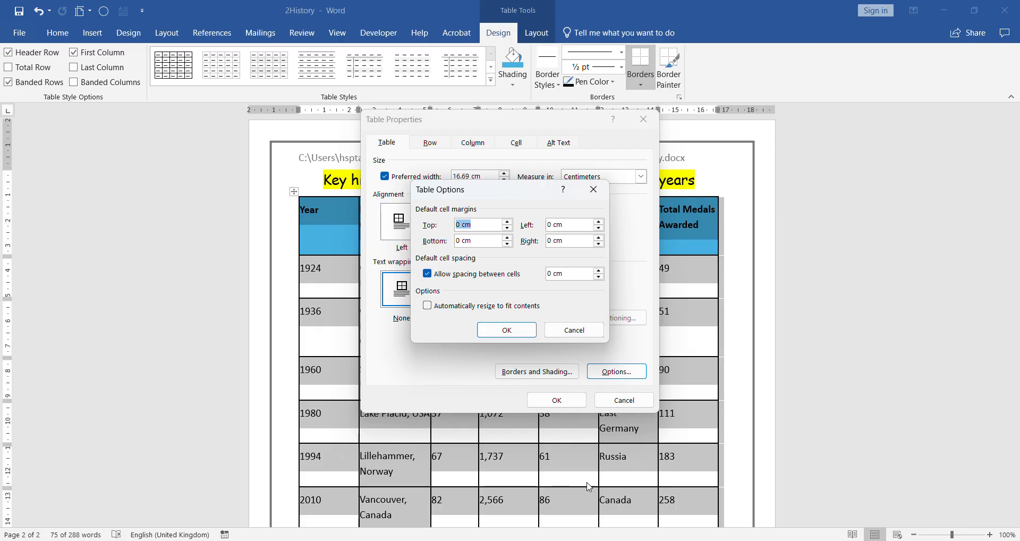
key(alt+Tab)
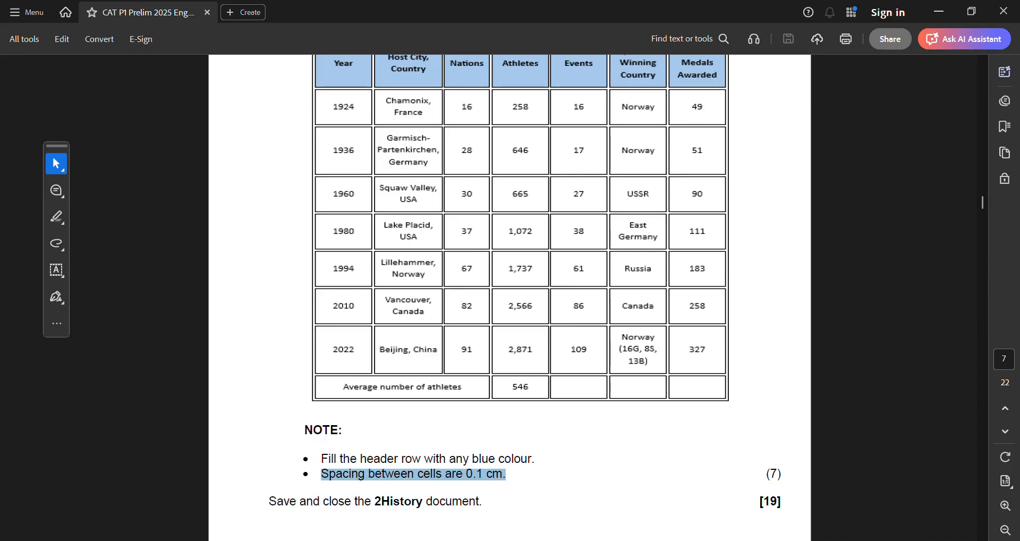
key(alt+Tab)
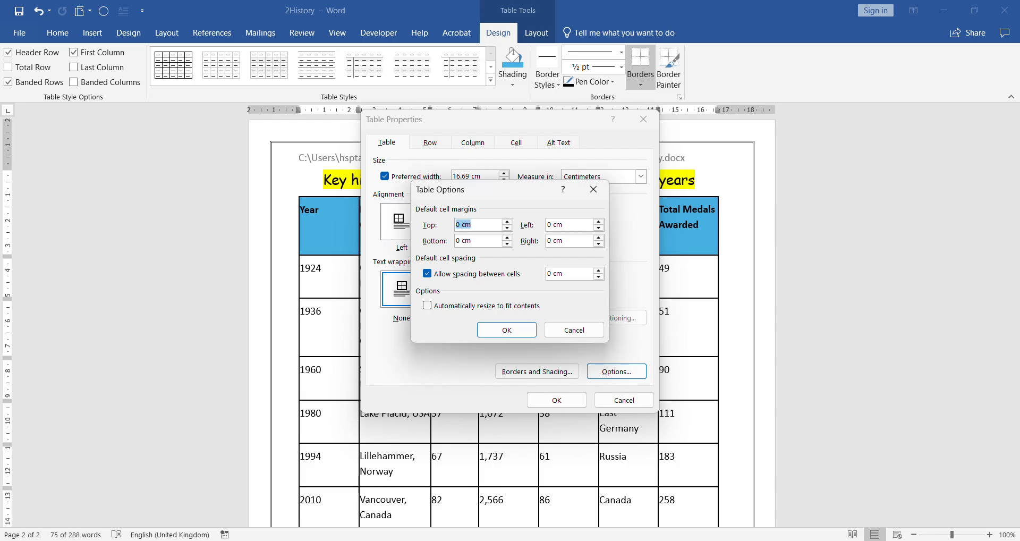
click(602, 271)
click(507, 329)
click(558, 400)
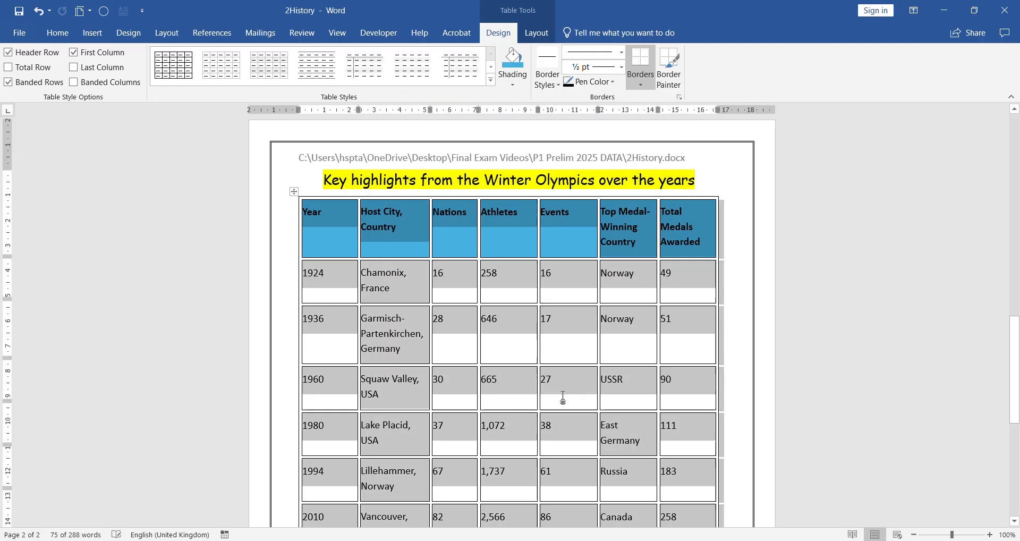
click(563, 397)
Compare the highlights table's last row and layout with the example table for question 2.7 in the exam PDF.
scroll(527, 313, down, 5)
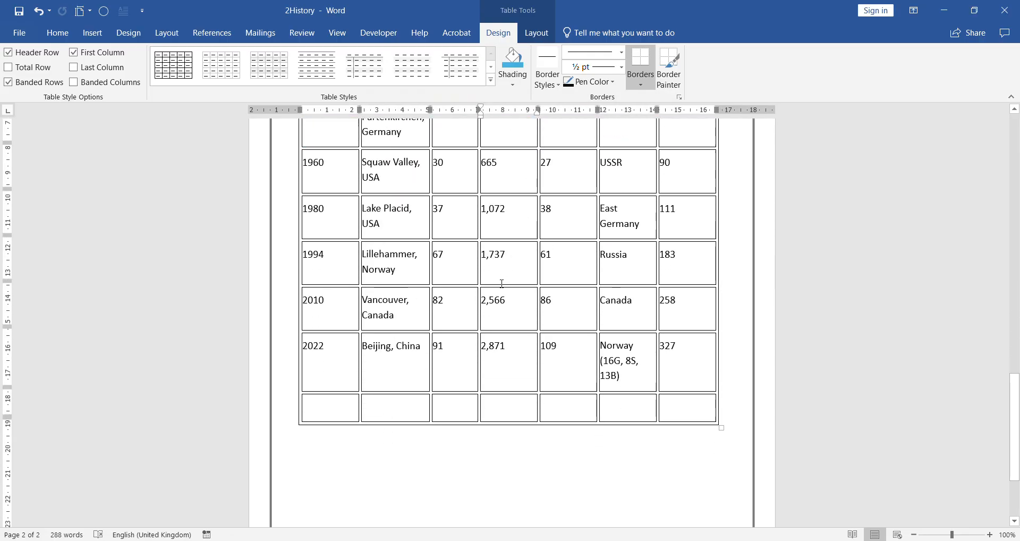
key(alt+Tab)
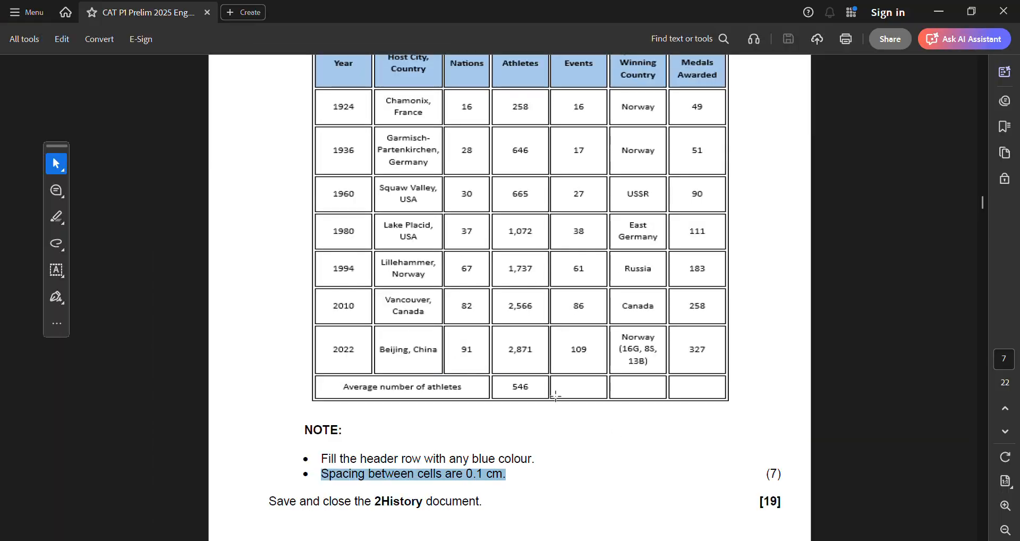
scroll(556, 395, down, 1)
scroll(538, 394, up, 5)
scroll(527, 360, down, 3)
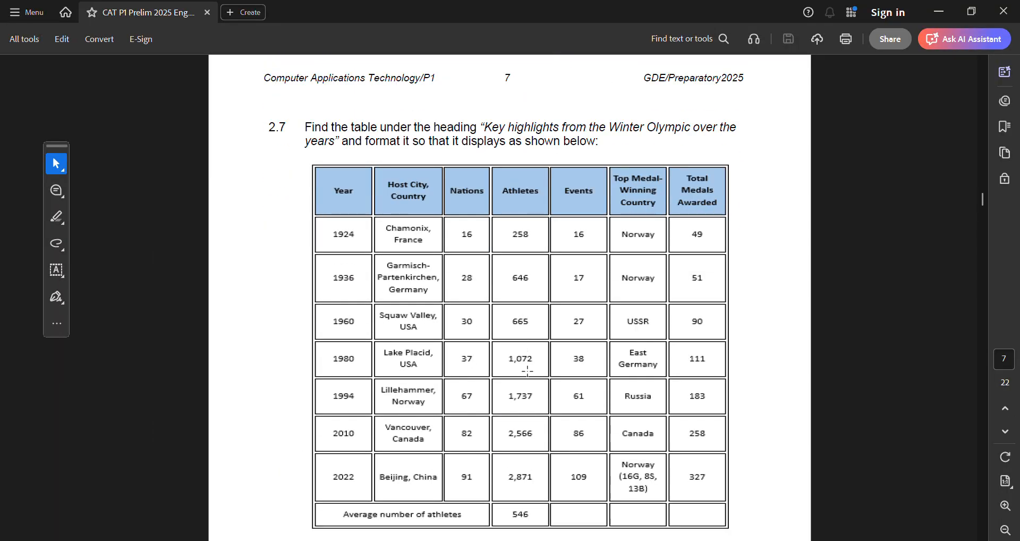
Check the last row of the exam PDF's example table, return to 2History and merge the first three cells of the highlights table's last row.
scroll(527, 370, down, 2)
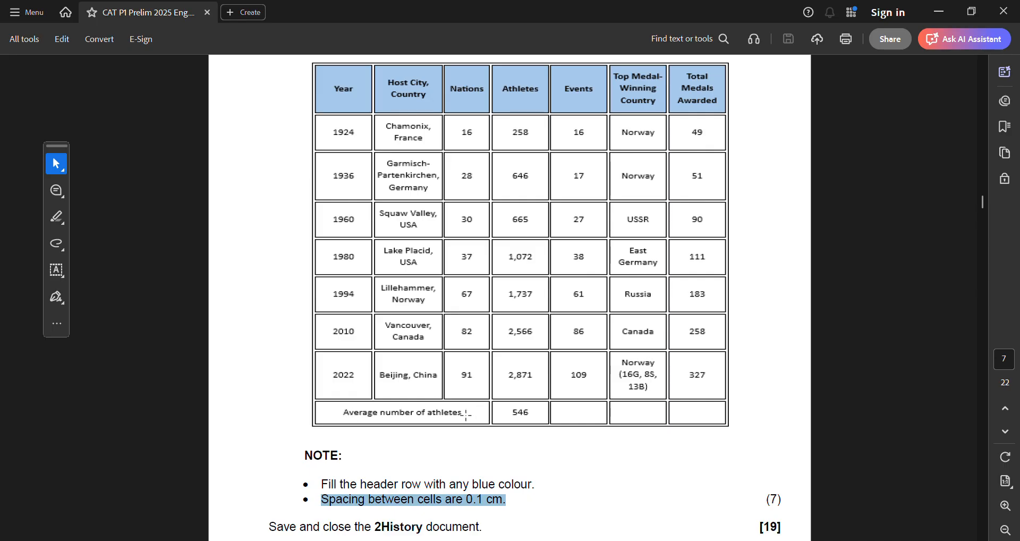
key(alt+Tab)
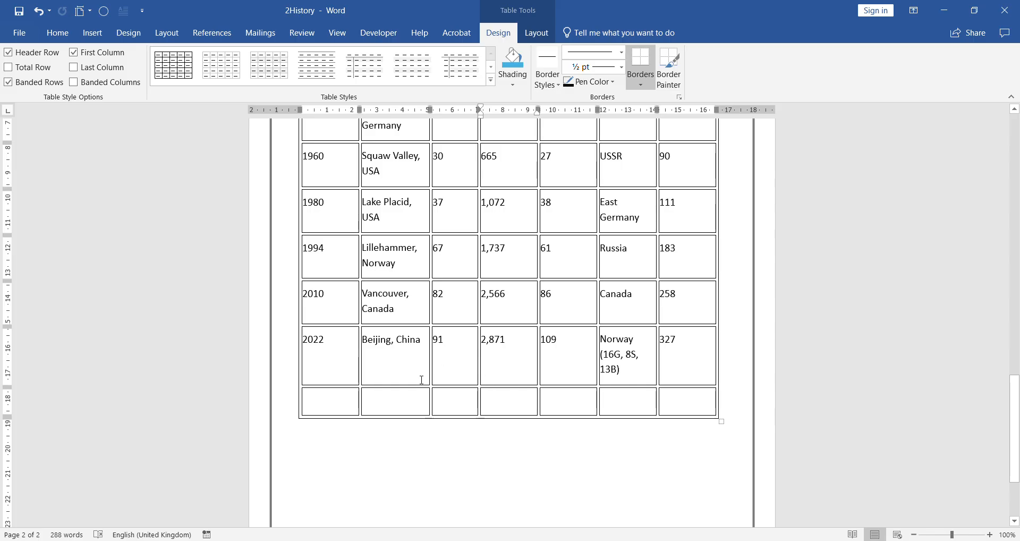
drag(338, 401, 469, 406)
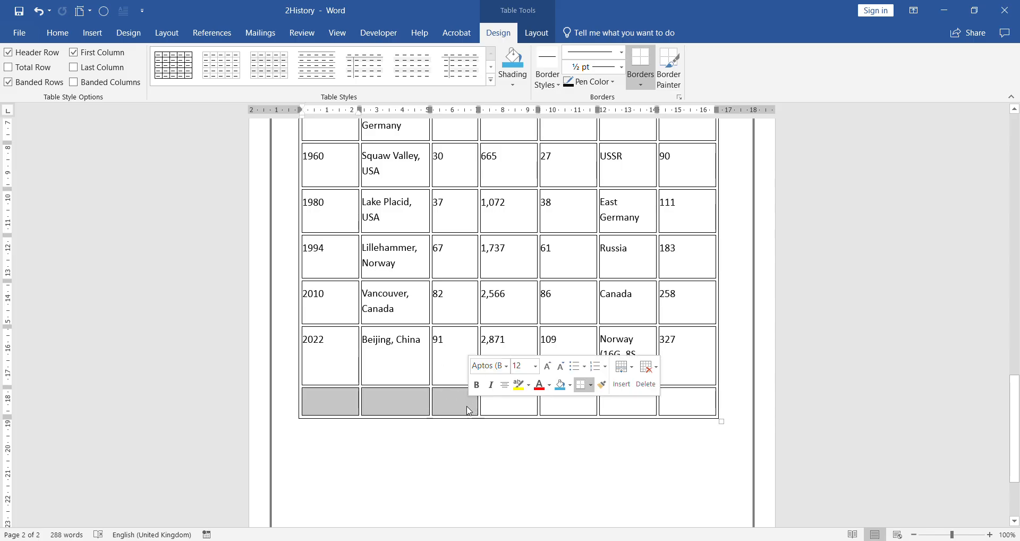
right_click(447, 406)
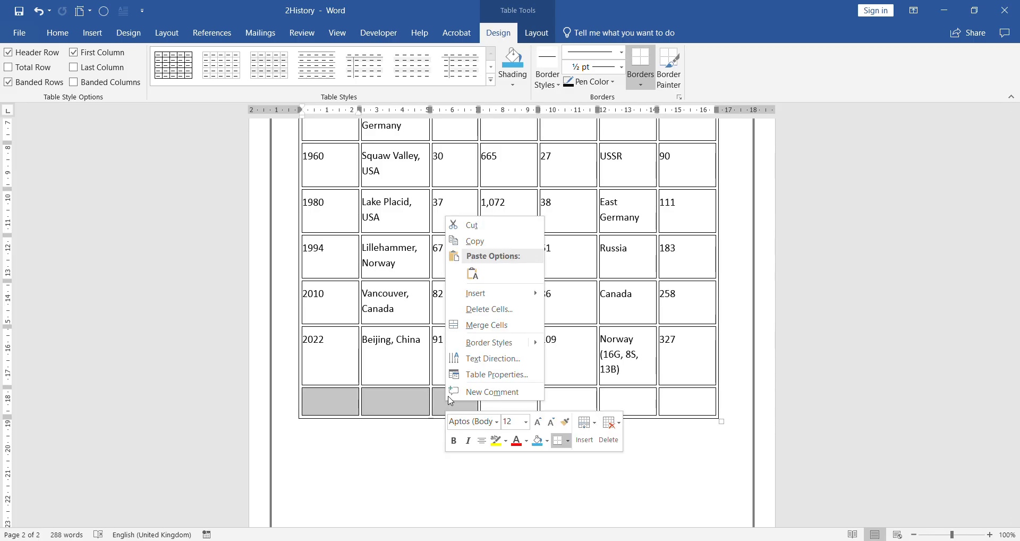
click(488, 325)
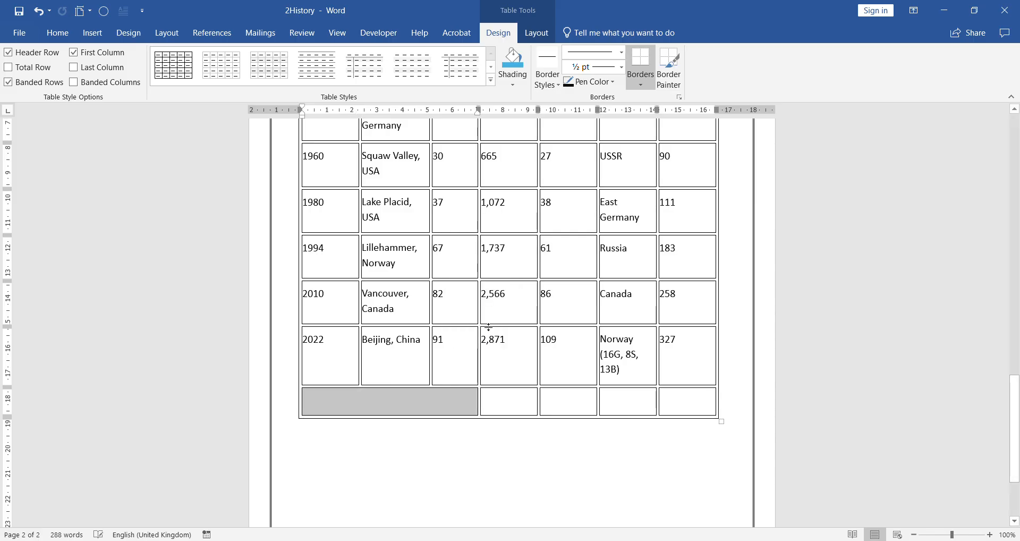
Enter "Average number of athletes" in the merged cell of the last row and centre the text.
key(alt+Tab)
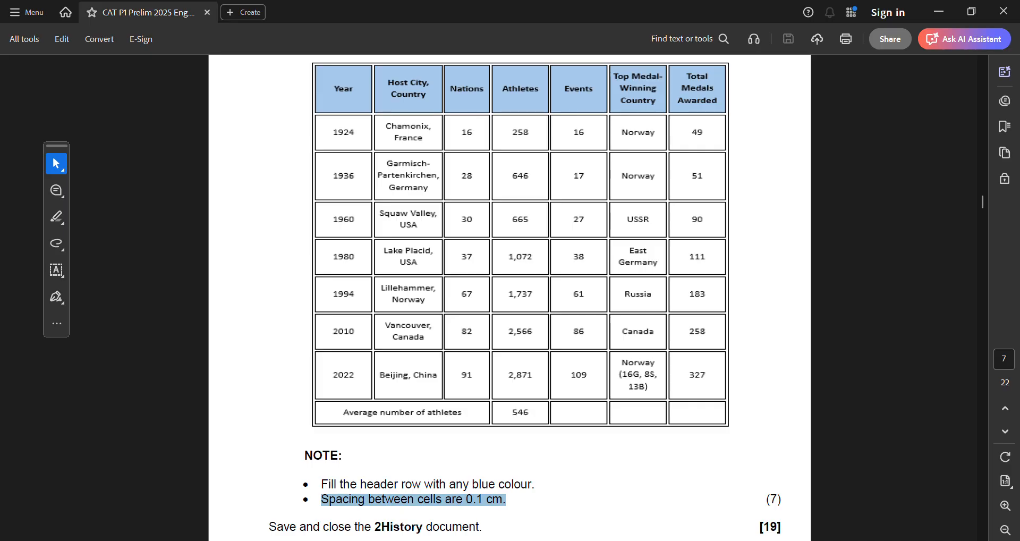
key(alt+Tab)
click(371, 407)
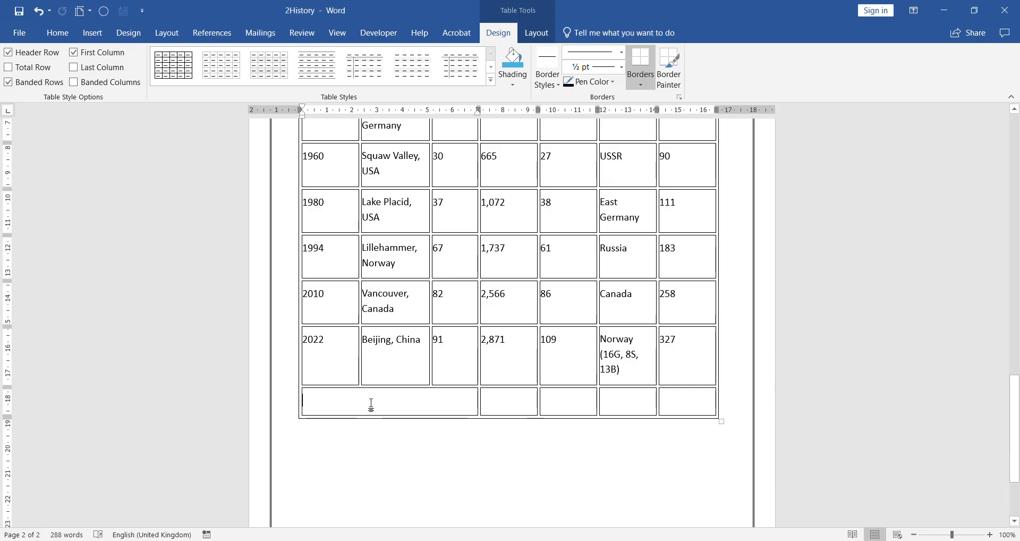
text(Average)
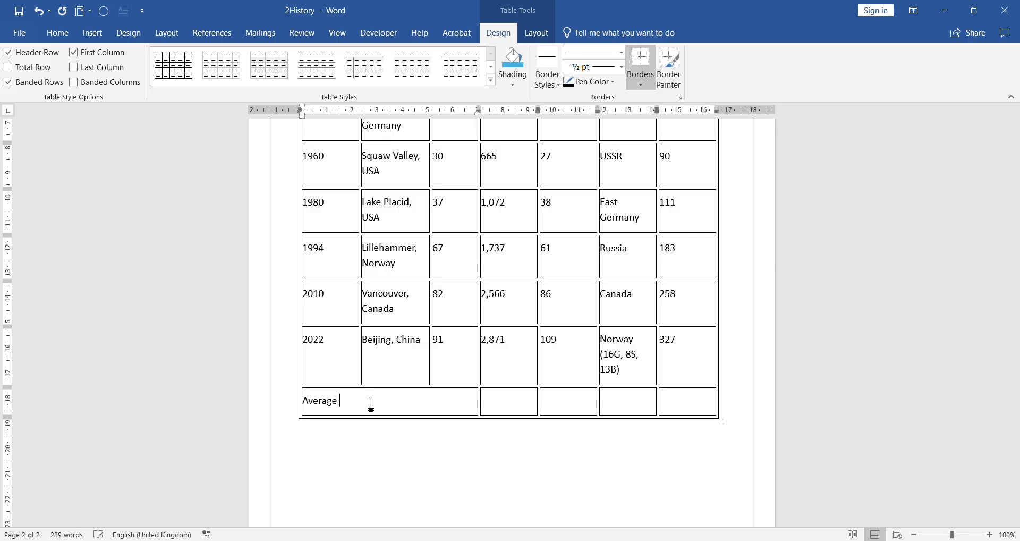
text( number of athletes)
click(60, 40)
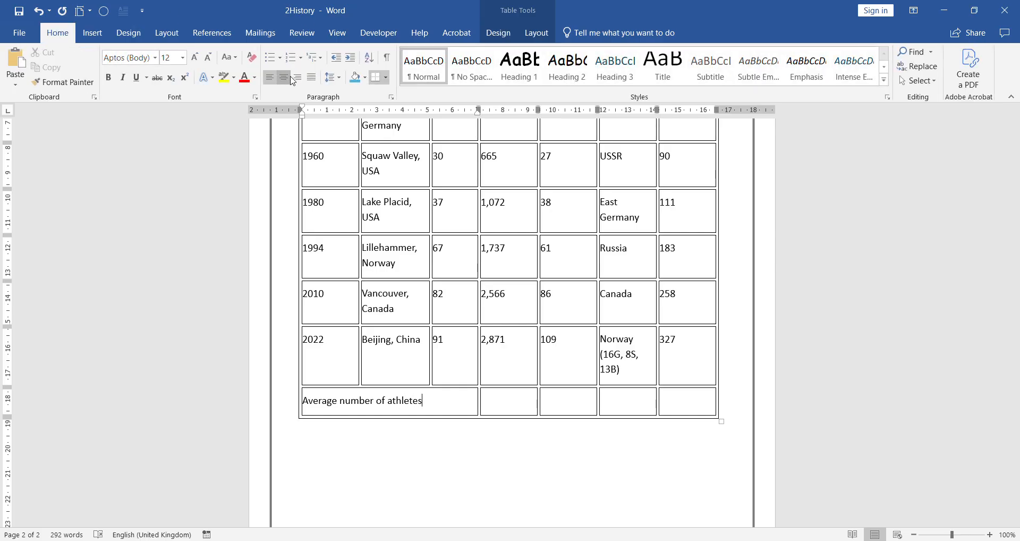
click(287, 77)
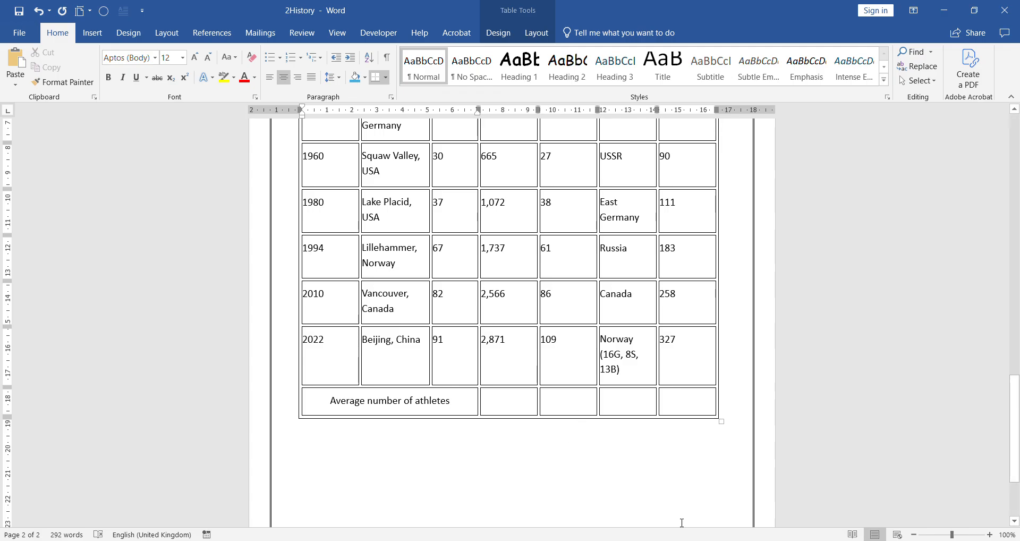
Check in the exam PDF's example table what belongs beside the "Average number of athletes" label.
key(alt+Tab)
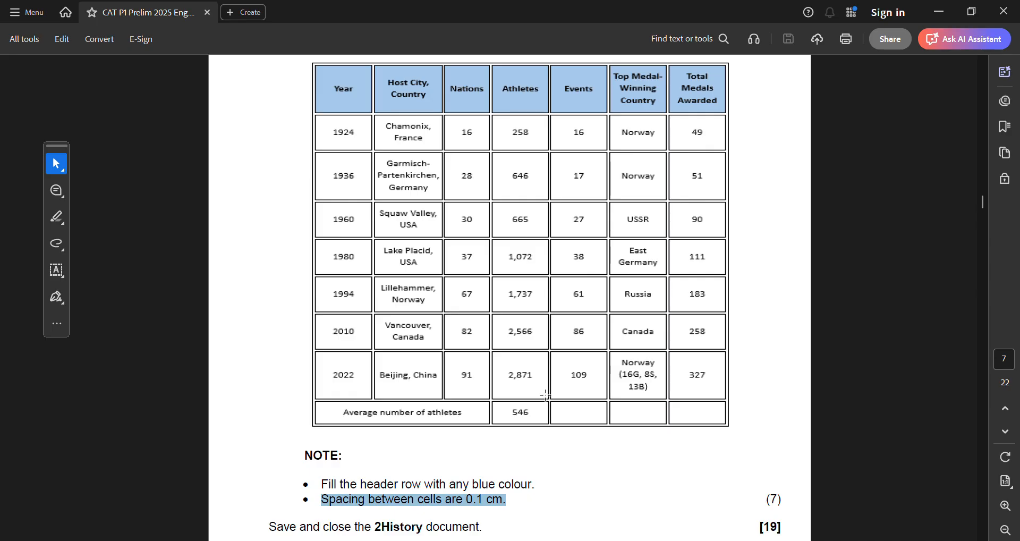
click(521, 411)
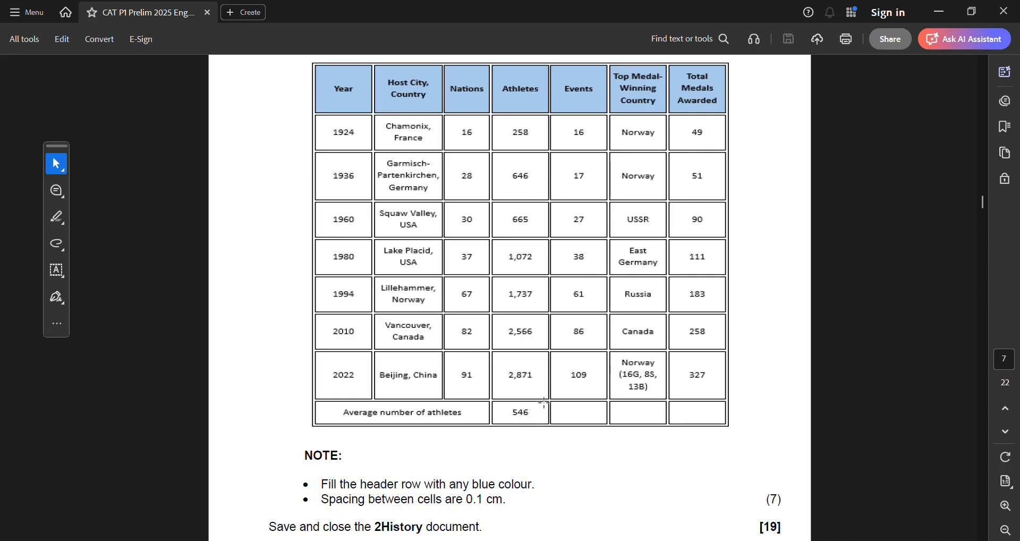
key(alt+Tab)
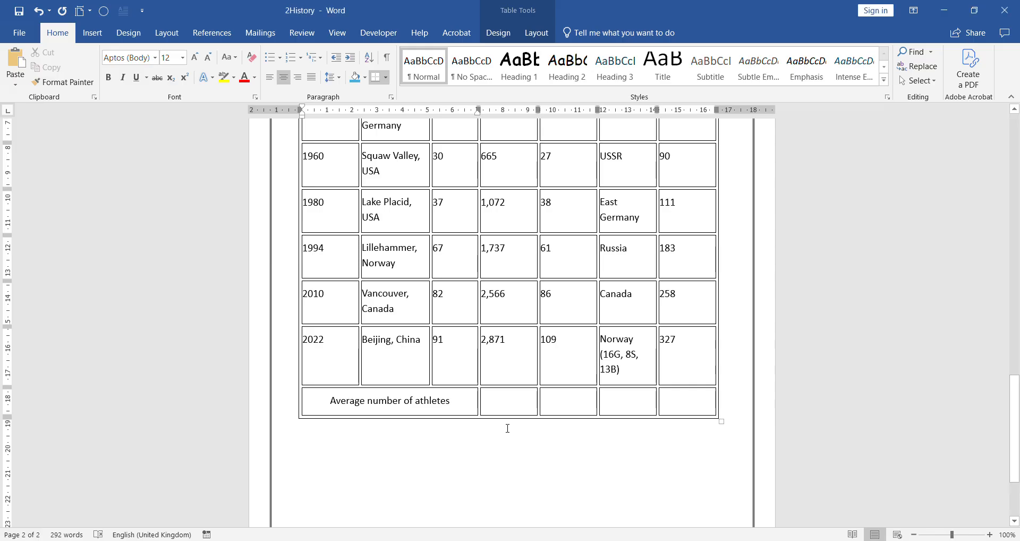
Start a table formula in the Athletes column's empty last cell in 2History and set it to =Average(ABOVE).
click(509, 402)
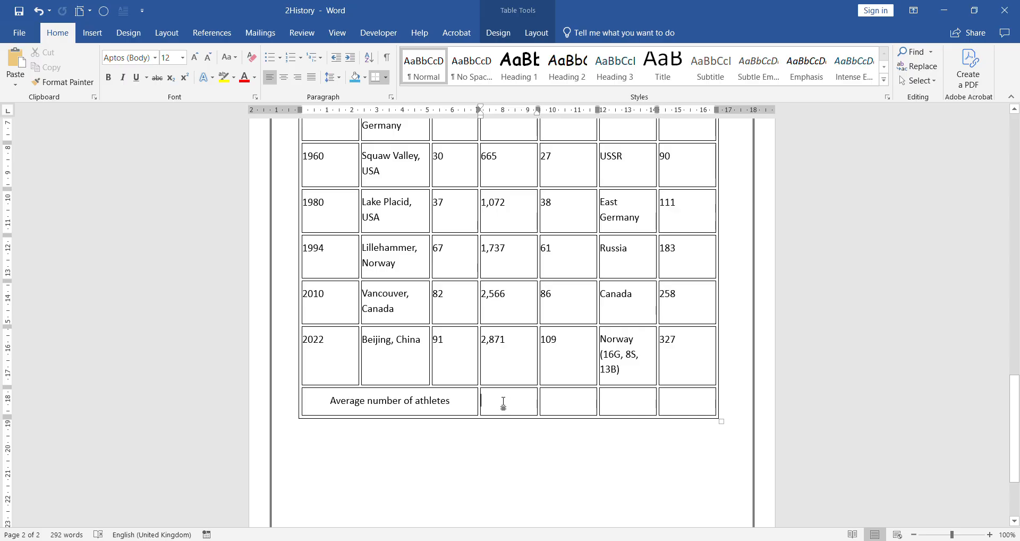
double_click(700, 1)
click(781, 71)
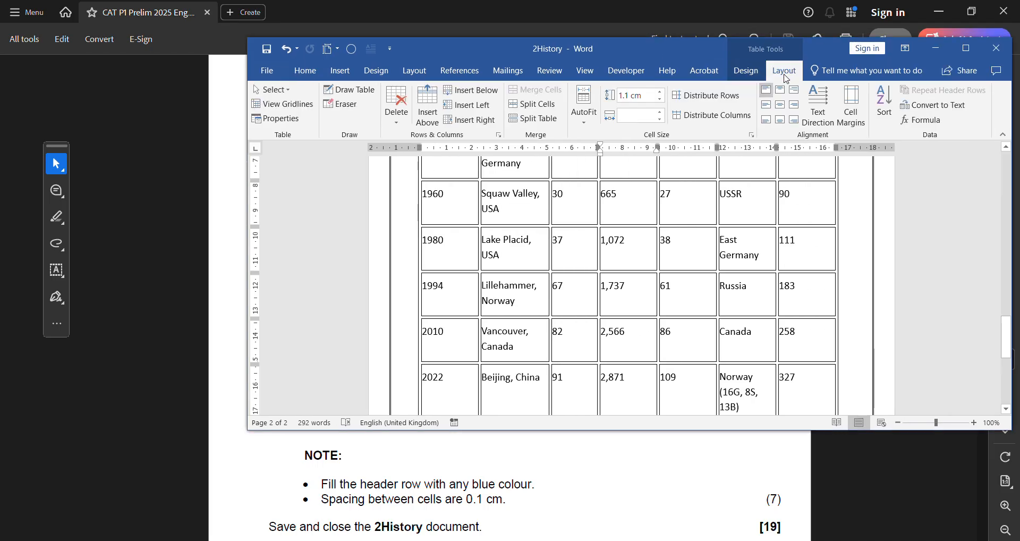
double_click(754, 50)
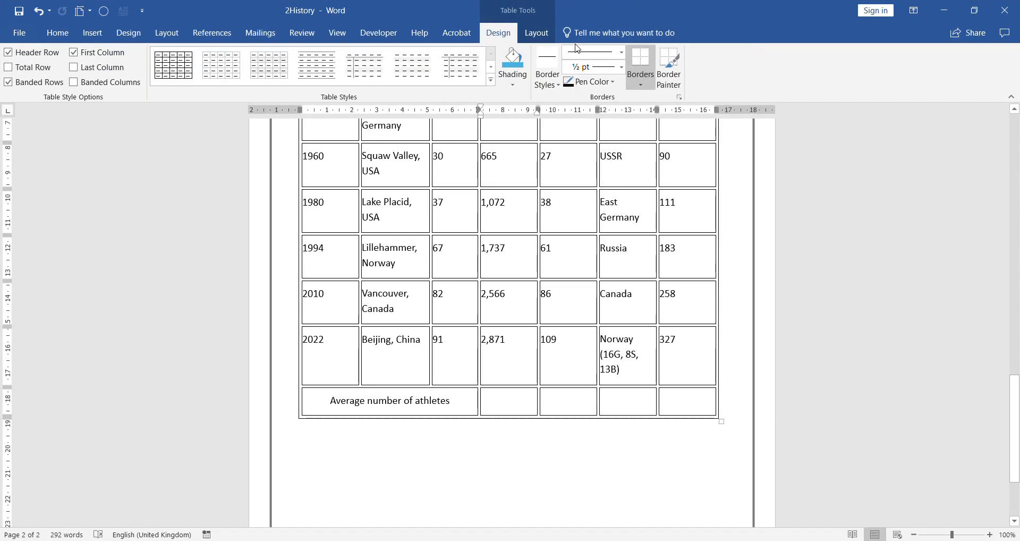
double_click(697, 16)
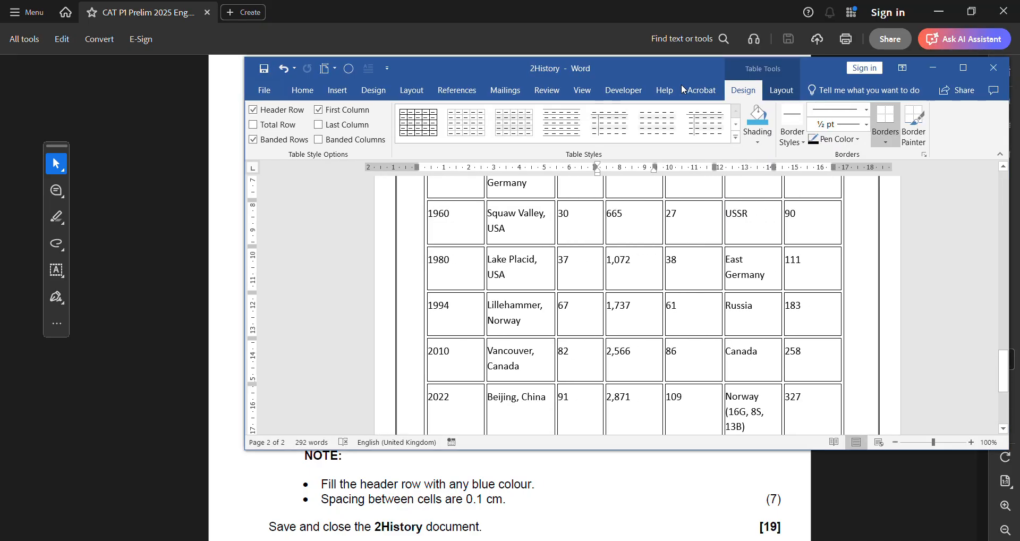
click(782, 91)
double_click(684, 69)
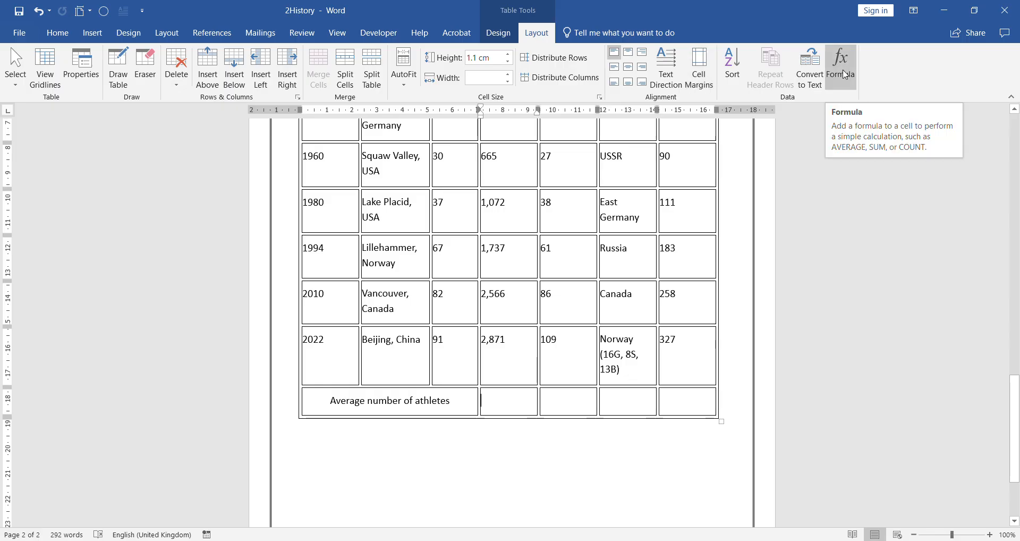
click(846, 75)
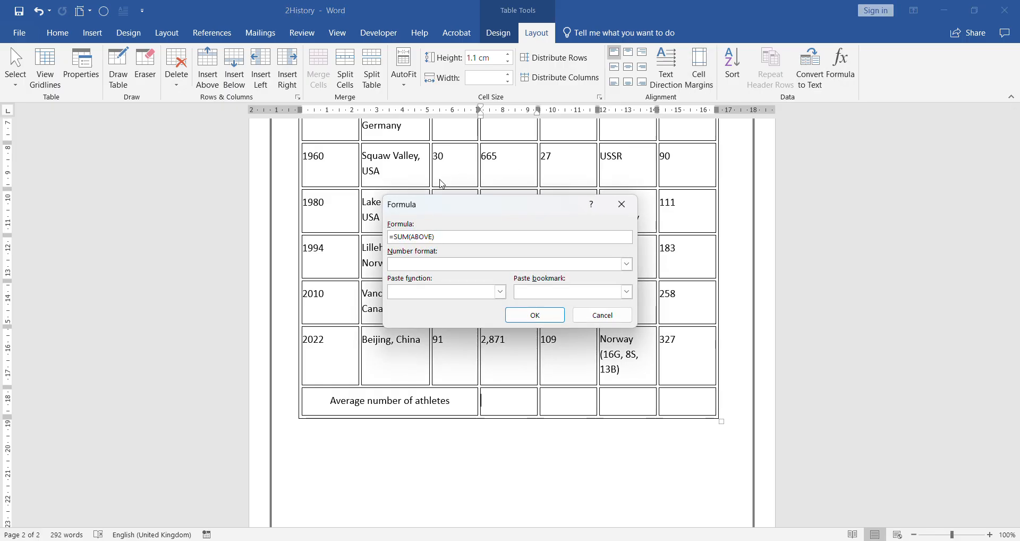
click(409, 238)
key(BackSpace)
key(BackSpace)
key(BackSpace)
text(Aver)
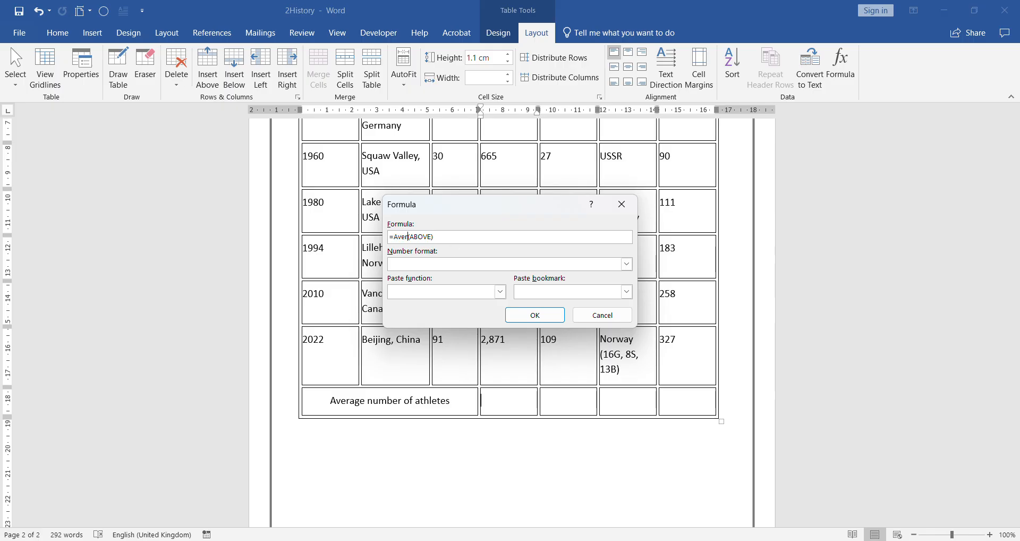
text(age)
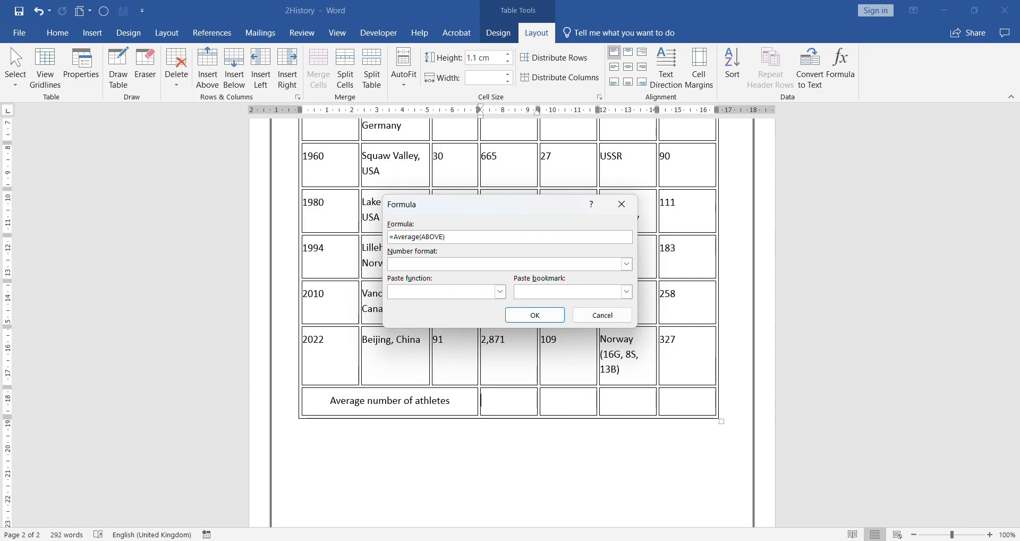
Choose 0 as the formula's number format and insert the average into the cell.
click(627, 264)
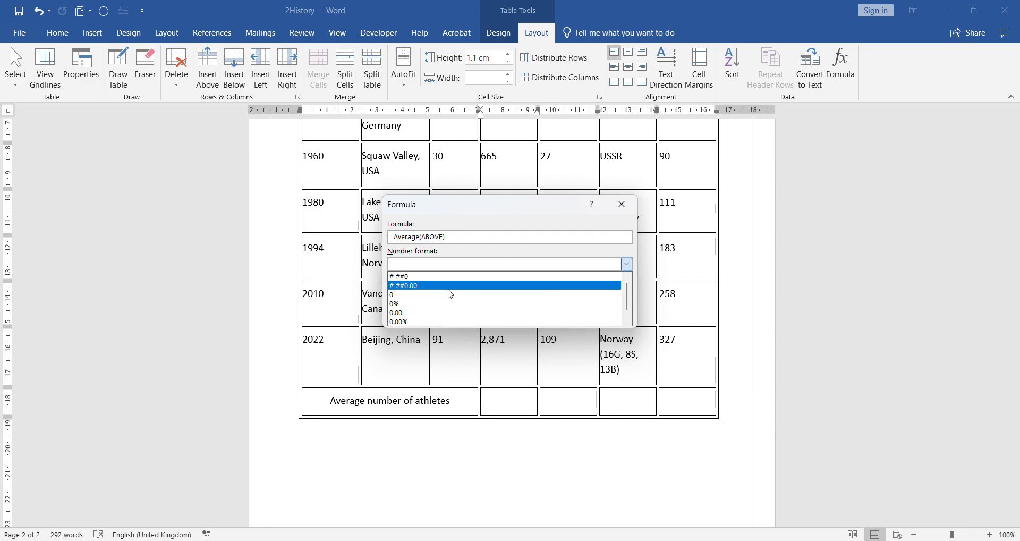
click(435, 298)
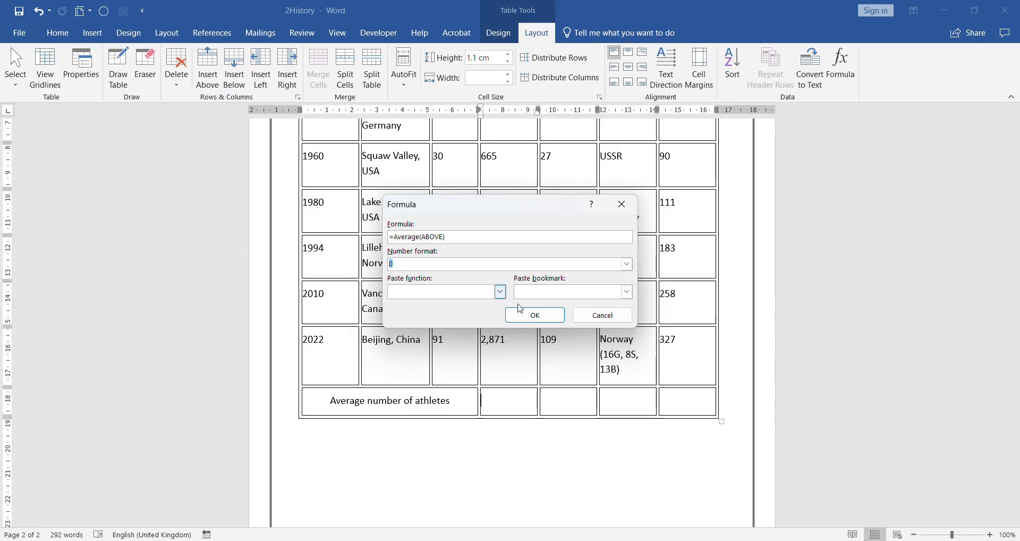
click(524, 315)
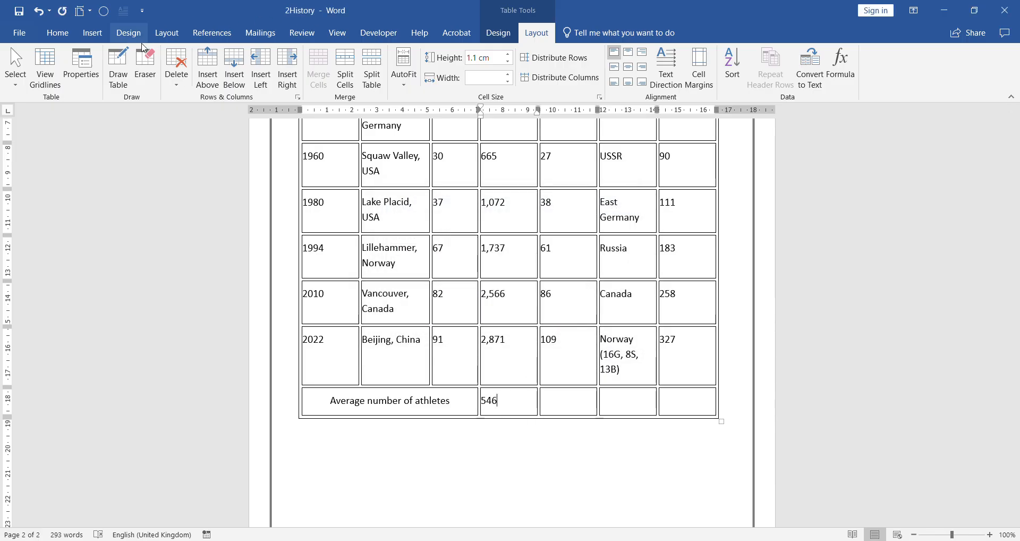
Centre the calculated average within its cell in the last row of the highlights table.
click(58, 33)
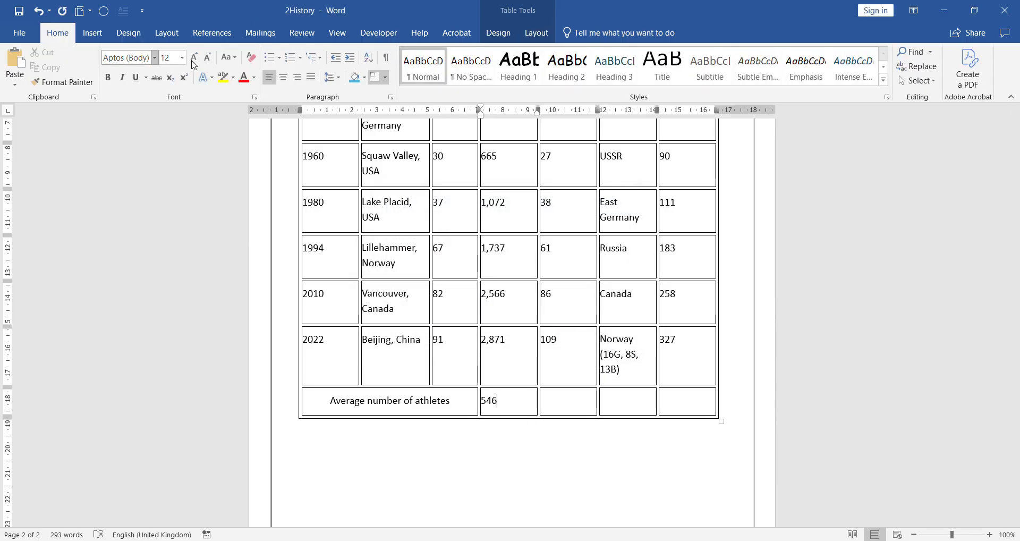
click(283, 77)
click(543, 435)
scroll(553, 404, down, 4)
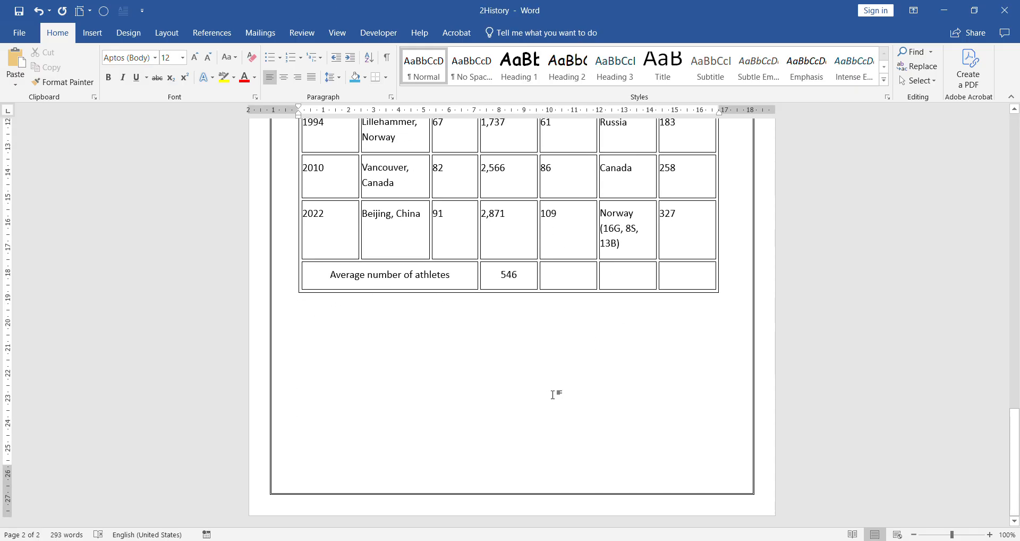
Check the closing instruction under question 2.7 in the exam PDF, then save and close the 2History document.
key(alt+Tab)
scroll(574, 399, down, 4)
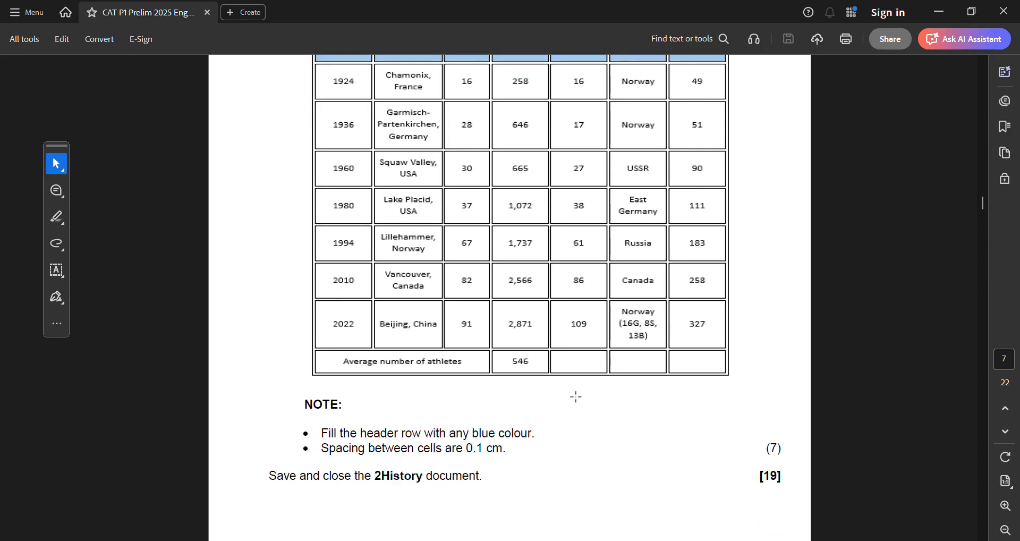
drag(292, 423, 496, 431)
key(alt+Tab)
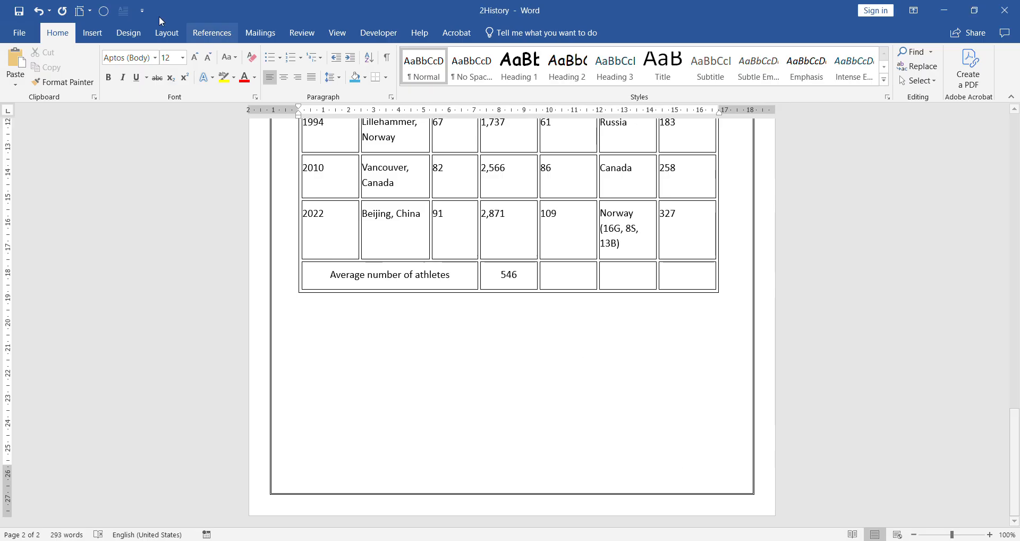
click(19, 11)
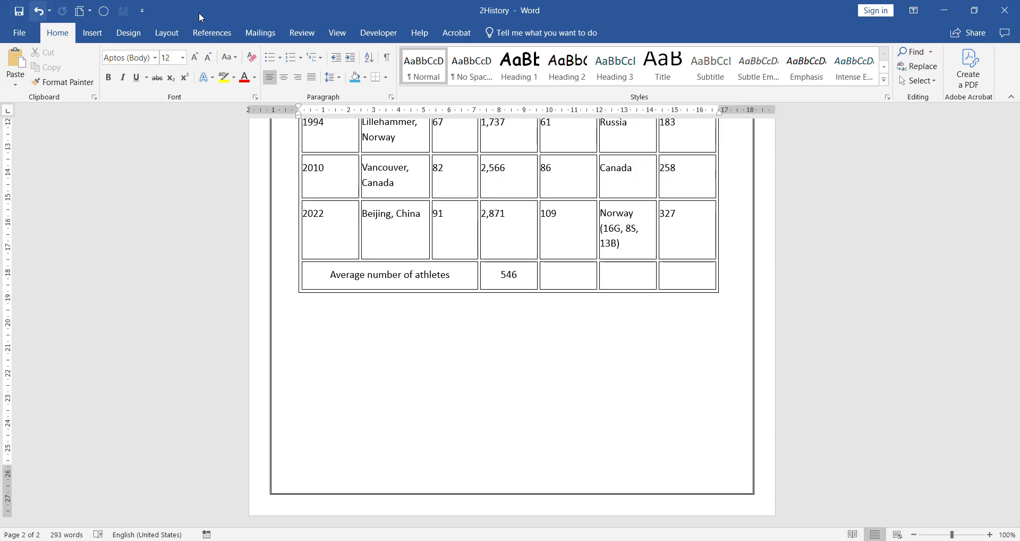
click(1004, 11)
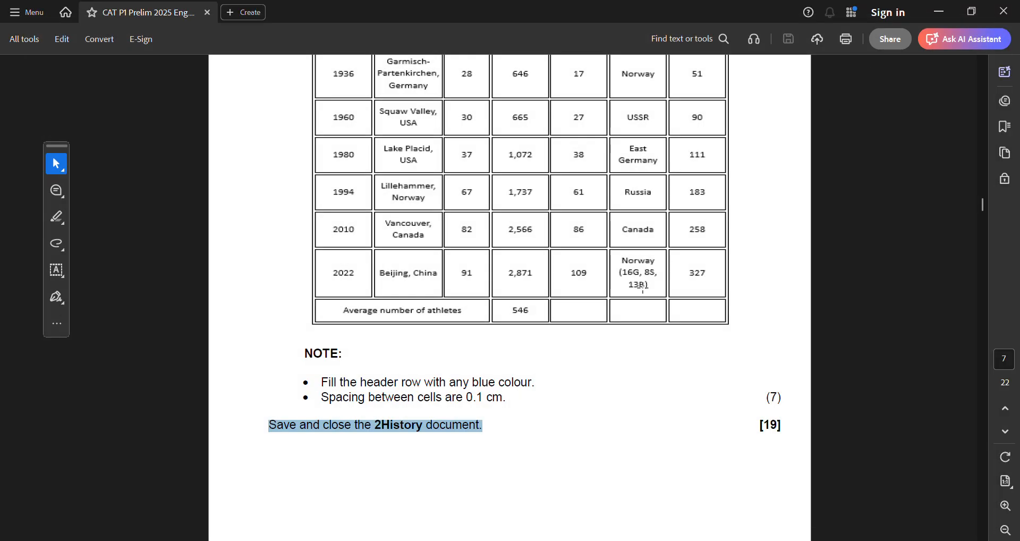